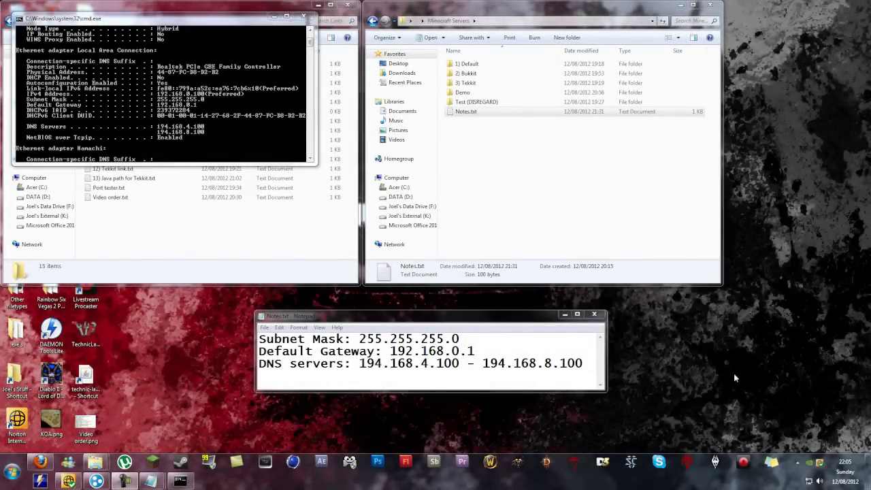
Step: Place the Command Prompt window at the lower left beside the Notes.txt notes
{"action": "left_click_drag", "start_coordinate": [238, 19], "coordinate": [224, 299]}
Step: Arrange the notes beside the console and close the old Command Prompt window
{"action": "left_click_drag", "start_coordinate": [363, 317], "coordinate": [439, 319]}
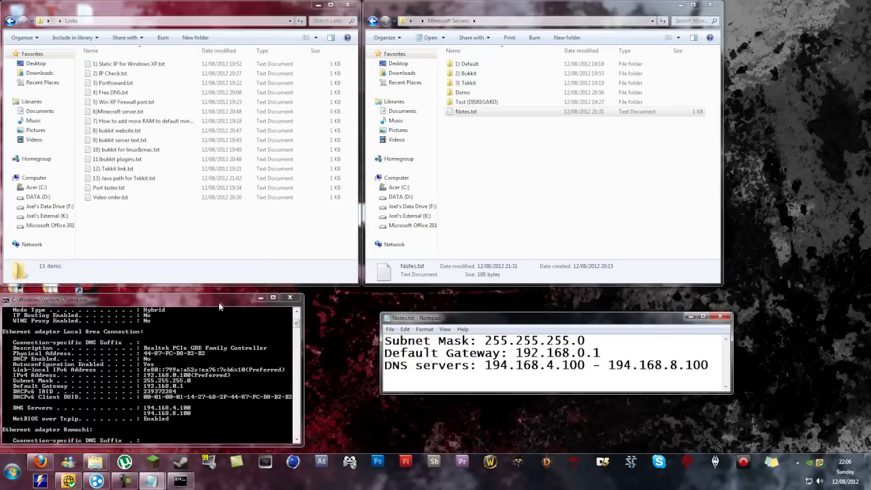
{"action": "left_click_drag", "start_coordinate": [282, 298], "coordinate": [297, 300]}
{"action": "left_click", "coordinate": [304, 298]}
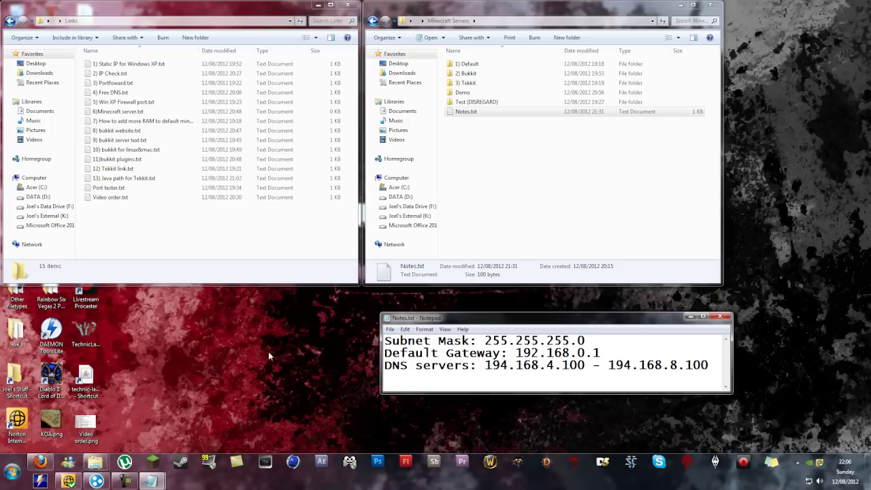
Step: Launch a new Command Prompt, run ipconfig/all, and scroll up to the Ethernet adapter section
{"action": "key", "text": "super+r"}
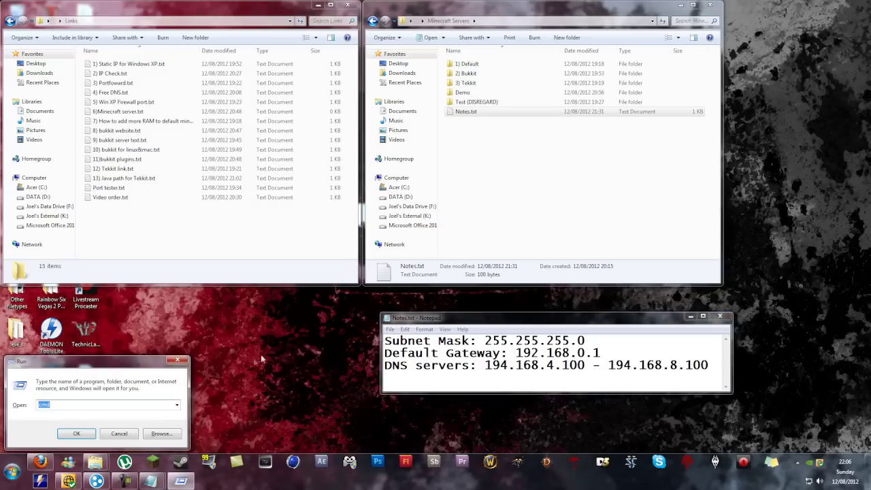
{"action": "left_click_drag", "start_coordinate": [108, 365], "coordinate": [193, 330]}
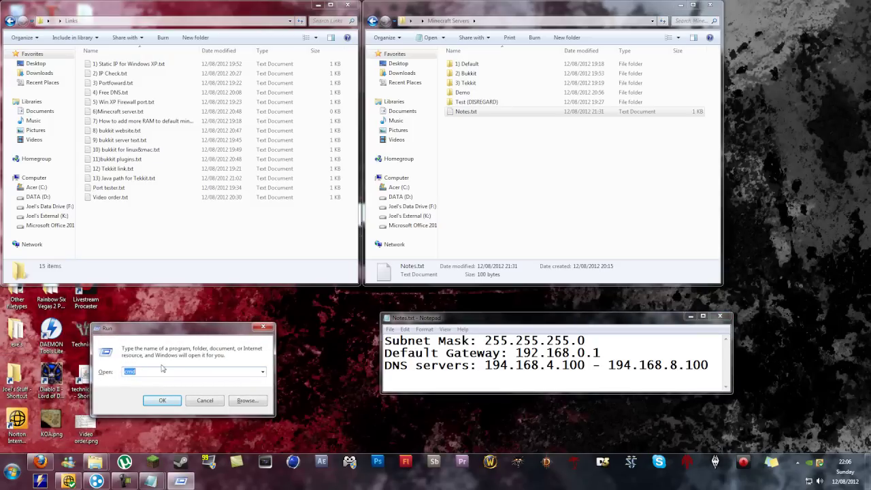
{"action": "left_click", "coordinate": [162, 401]}
{"action": "left_click_drag", "start_coordinate": [215, 36], "coordinate": [233, 302]}
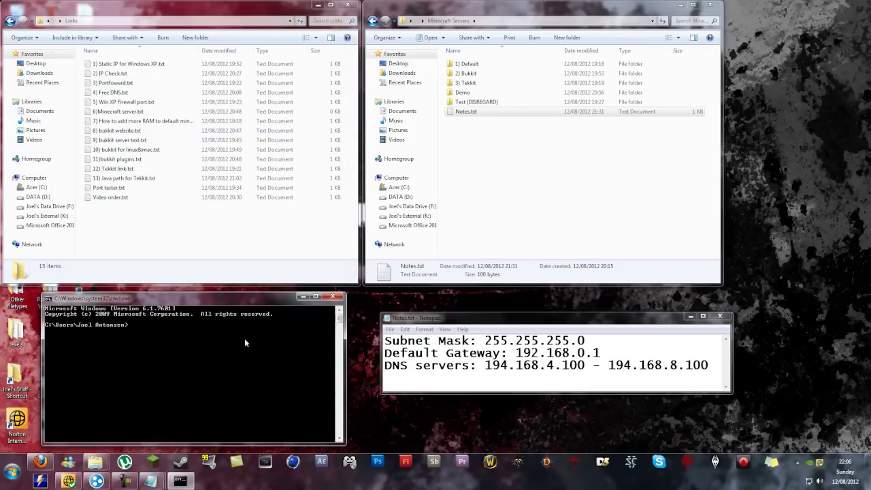
{"action": "type", "text": "ipconfig/all"}
{"action": "key", "text": "Return"}
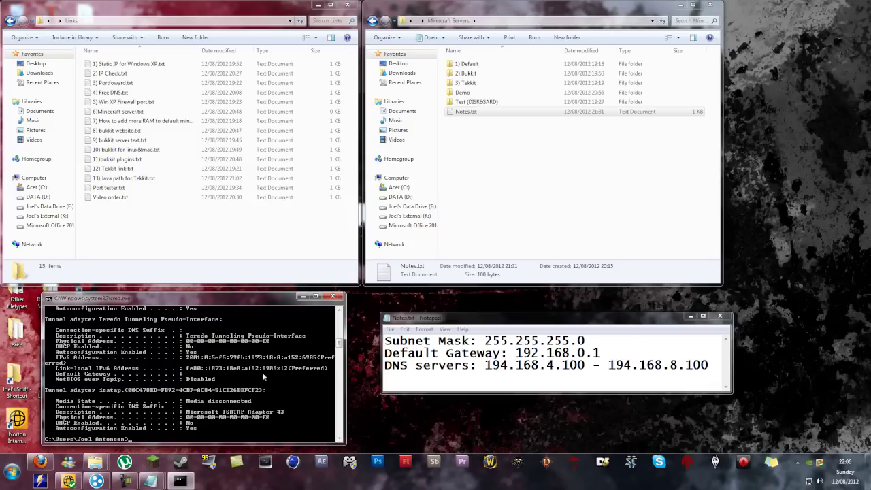
{"action": "scroll", "coordinate": [340, 341], "scroll_direction": "up", "scroll_amount": 4}
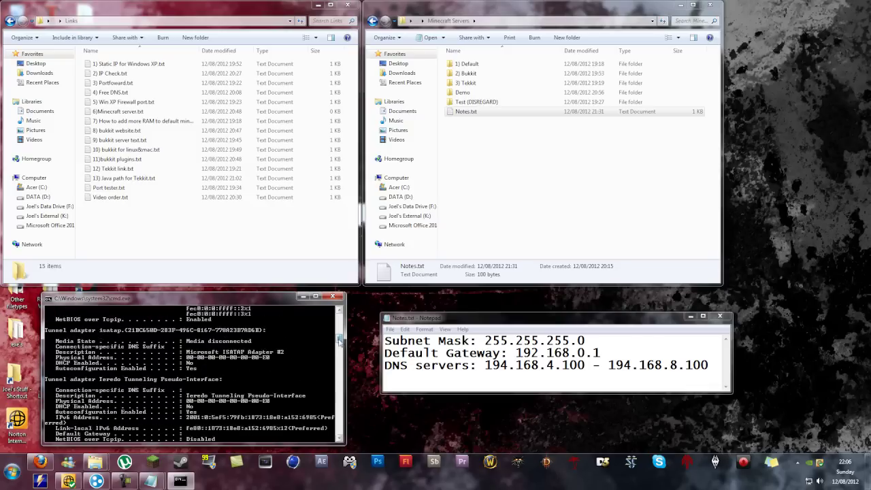
{"action": "left_click_drag", "start_coordinate": [340, 341], "coordinate": [338, 323]}
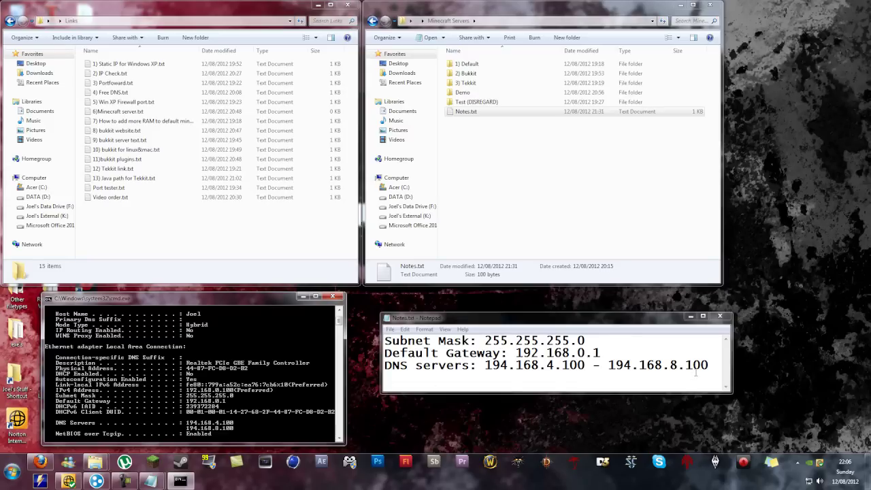
Step: Close the console and reach the network adapter list through Control Panel's Network and Sharing Center
{"action": "left_click", "coordinate": [333, 298]}
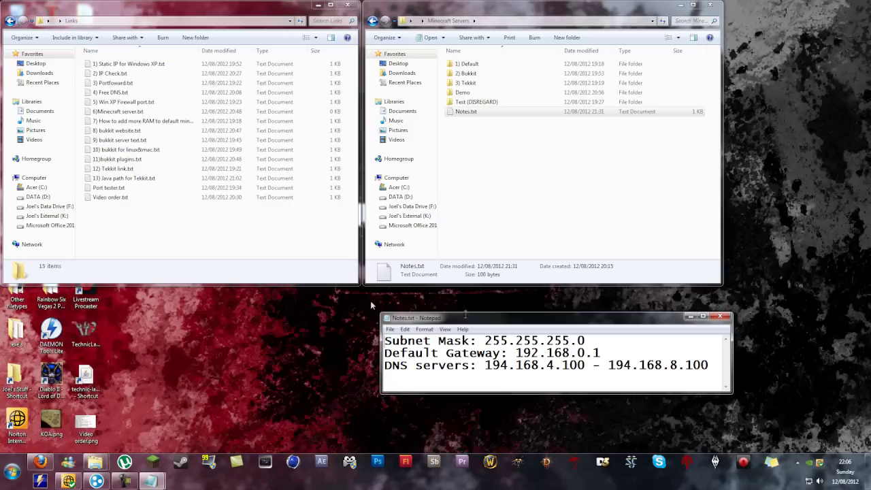
{"action": "left_click_drag", "start_coordinate": [492, 323], "coordinate": [579, 166]}
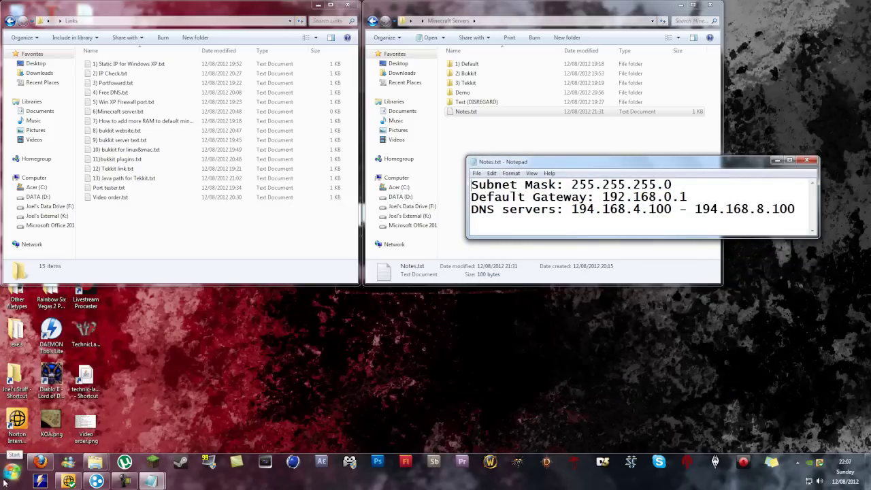
{"action": "left_click", "coordinate": [11, 473]}
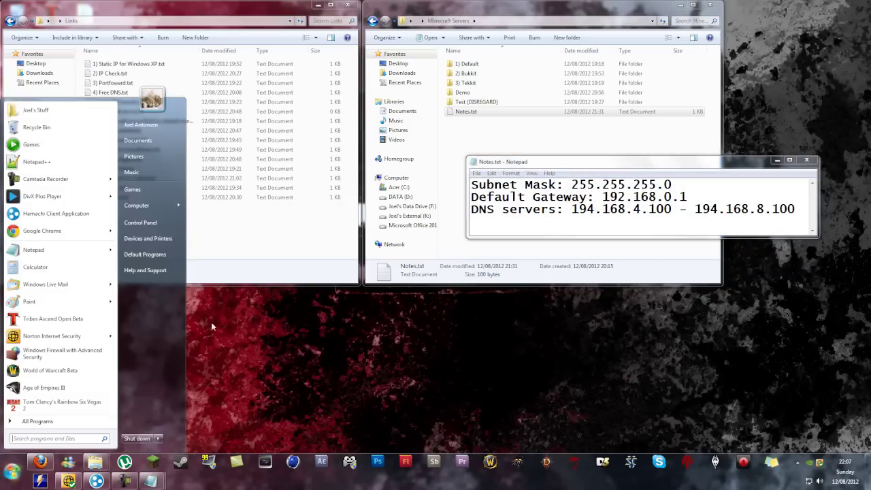
{"action": "left_click", "coordinate": [153, 225]}
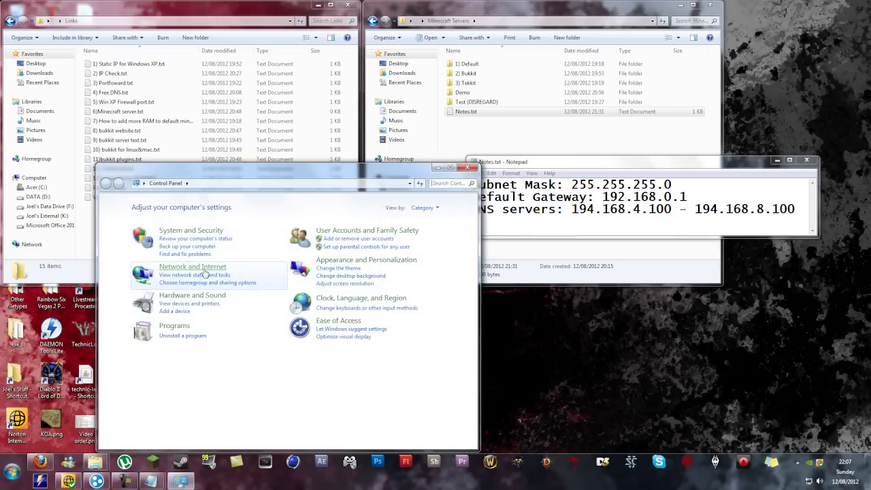
{"action": "left_click", "coordinate": [204, 274]}
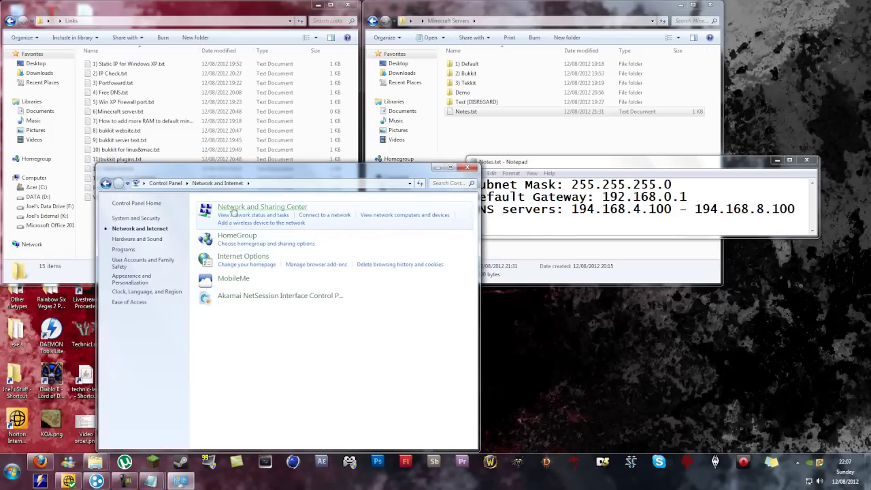
{"action": "left_click", "coordinate": [236, 208]}
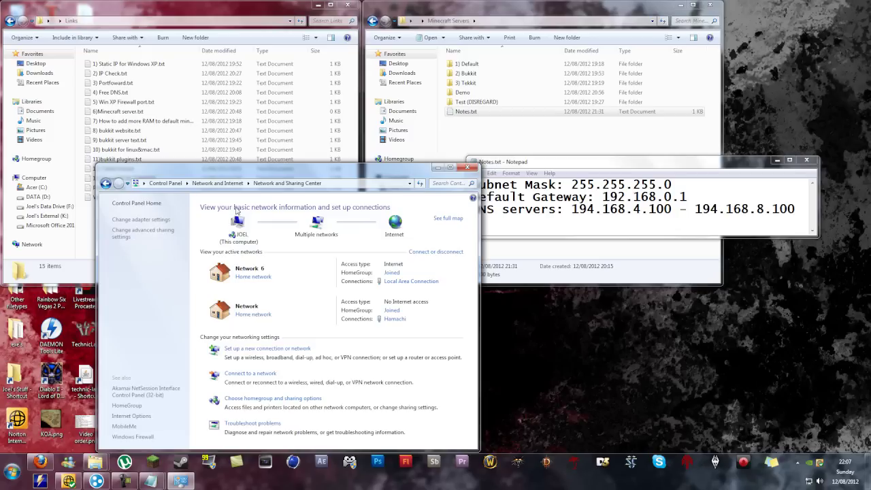
{"action": "left_click", "coordinate": [140, 219]}
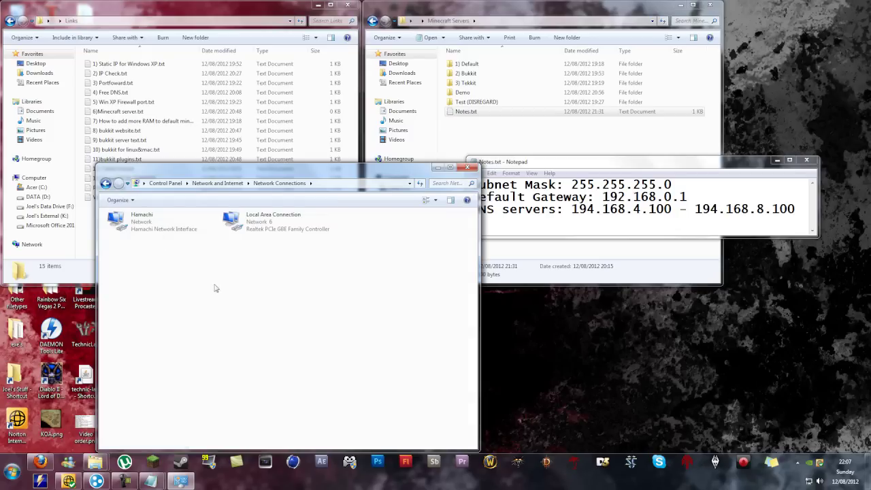
Step: Open the Internet Protocol Version 4 (TCP/IPv4) properties of Local Area Connection
{"action": "left_click", "coordinate": [181, 233]}
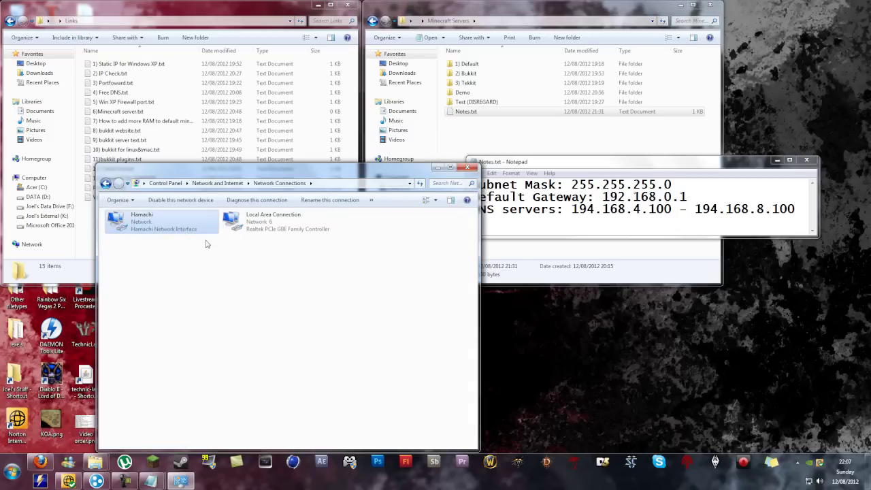
{"action": "left_click", "coordinate": [270, 234]}
{"action": "right_click", "coordinate": [269, 219]}
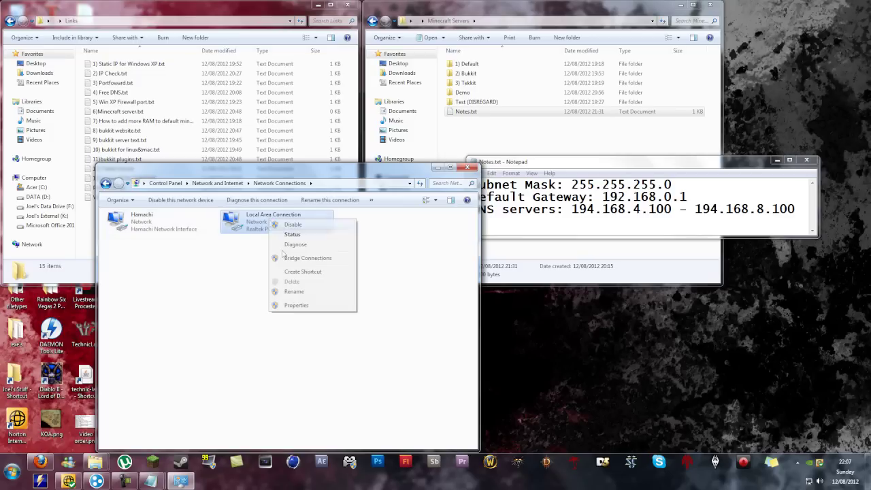
{"action": "left_click", "coordinate": [293, 308]}
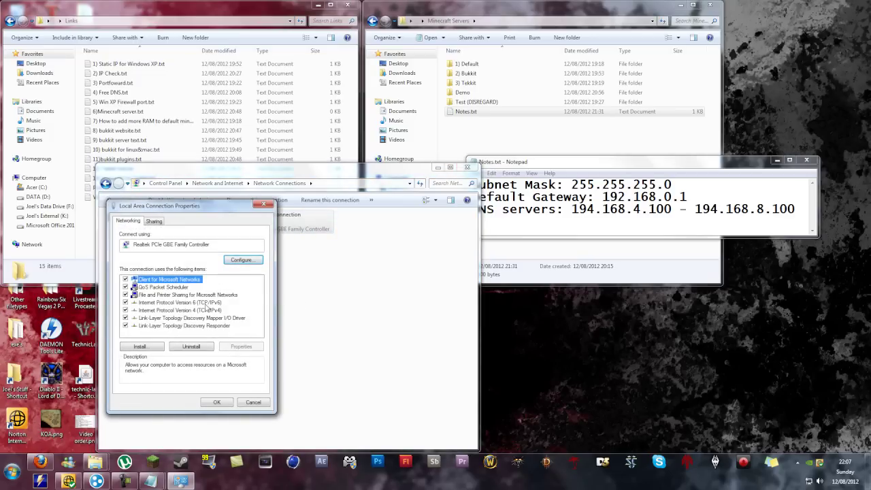
{"action": "left_click", "coordinate": [208, 311]}
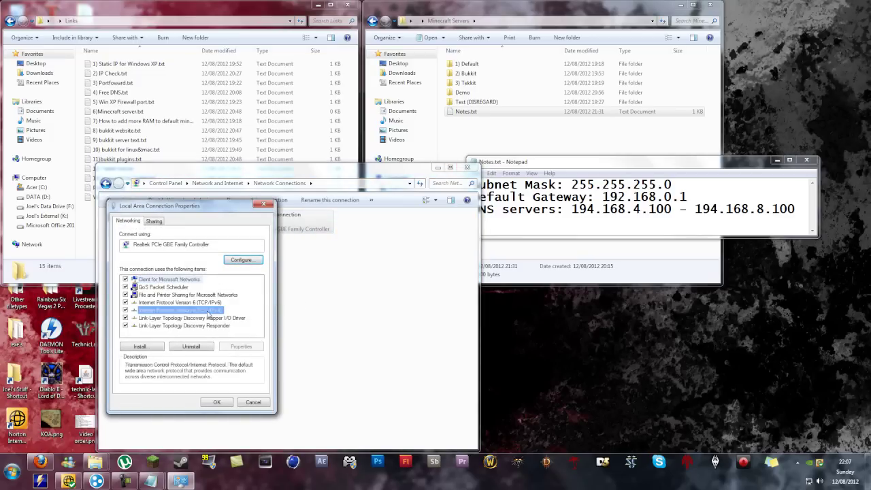
{"action": "left_click", "coordinate": [240, 346]}
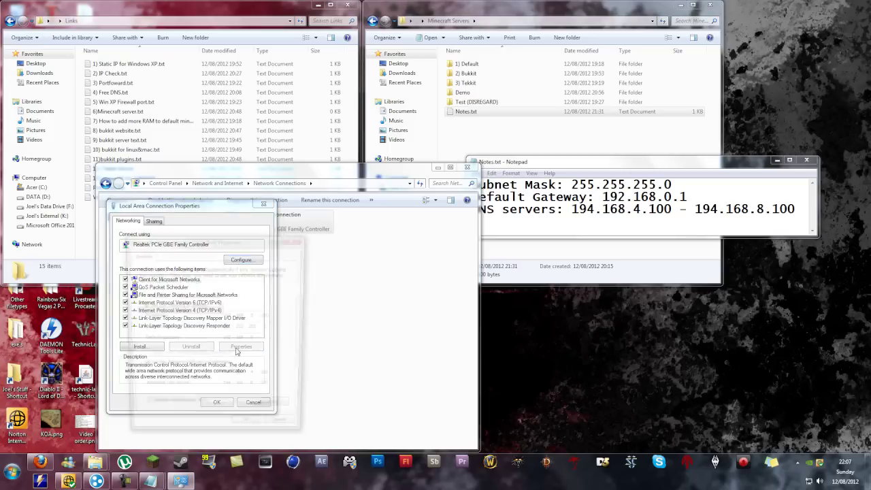
{"action": "left_click_drag", "start_coordinate": [243, 248], "coordinate": [418, 165]}
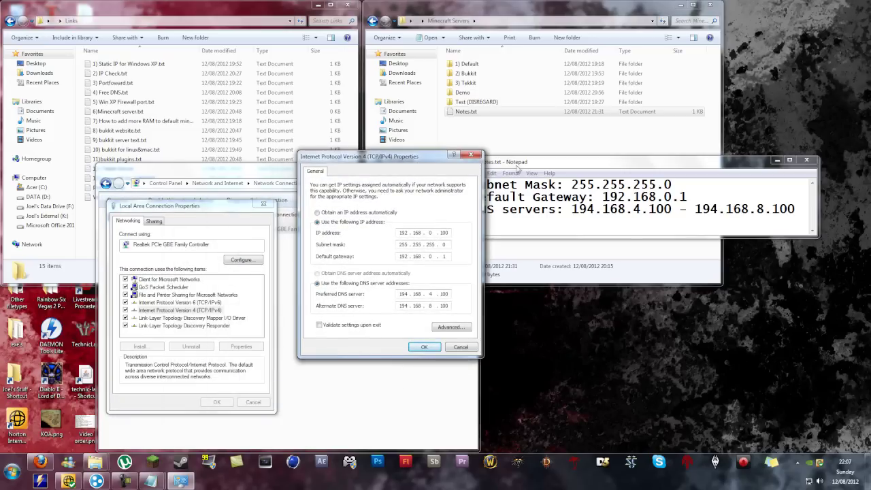
Step: Check the static IPv4 fields against the notes and save them, accepting the multiple-gateways warning
{"action": "left_click_drag", "start_coordinate": [519, 167], "coordinate": [546, 214]}
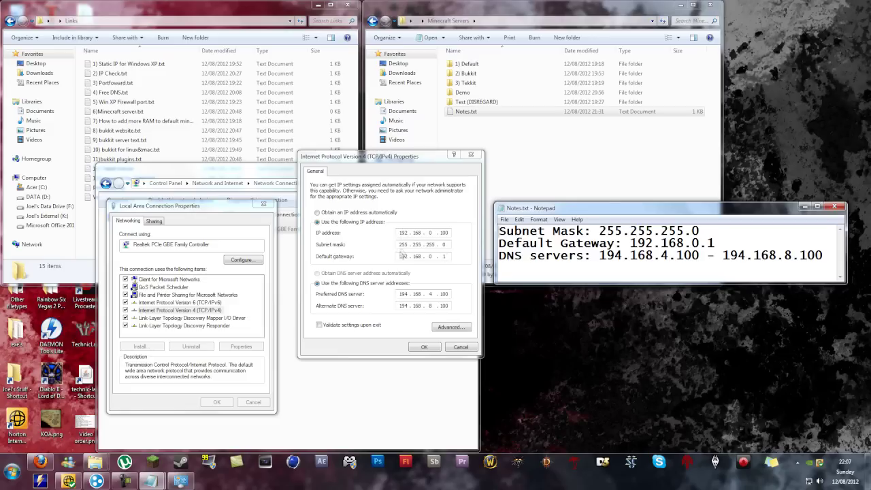
{"action": "double_click", "coordinate": [449, 256]}
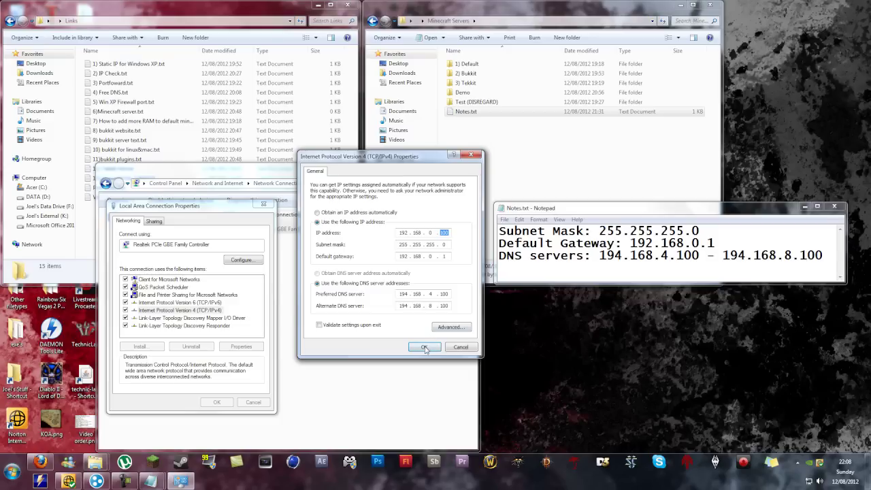
{"action": "left_click", "coordinate": [424, 347]}
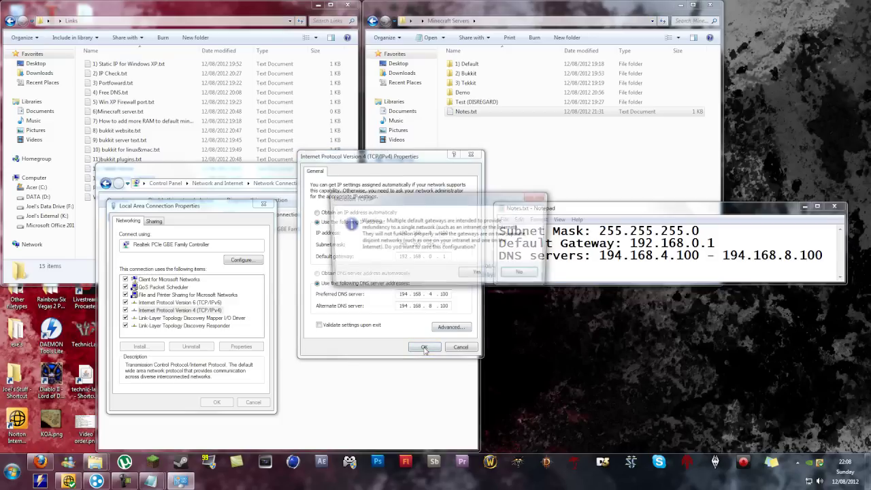
{"action": "left_click", "coordinate": [478, 274]}
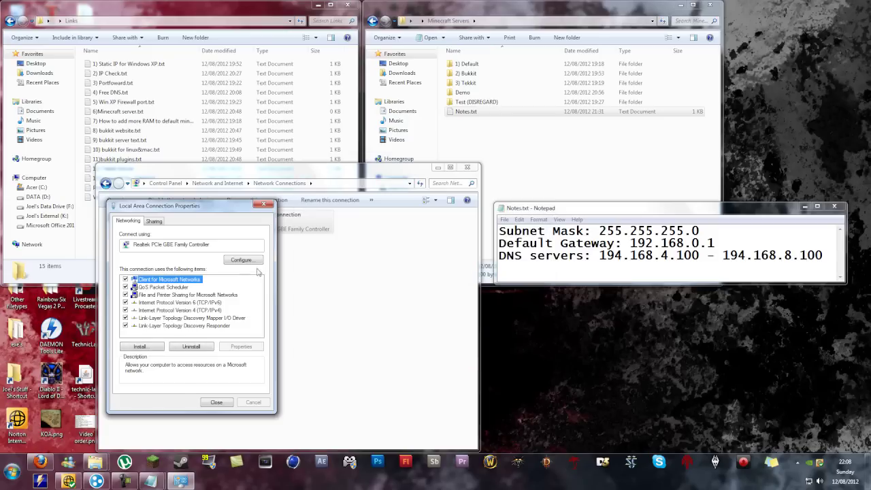
Step: Close the connection properties, the Network Connections list and the notes
{"action": "left_click", "coordinate": [216, 403]}
{"action": "left_click", "coordinate": [466, 167]}
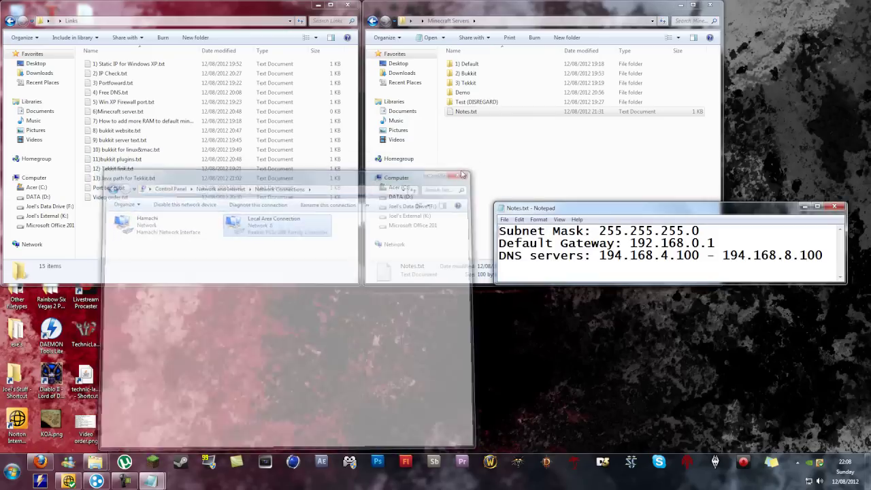
{"action": "left_click", "coordinate": [834, 208]}
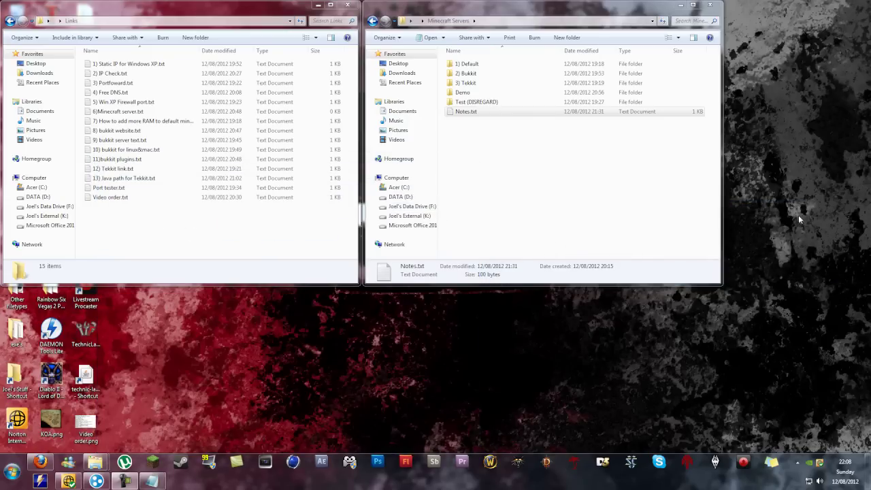
Step: Open Notes.txt from the Minecraft Servers folder, check the external IP on WhatIsMyIP.com, then go to FreeDNS
{"action": "double_click", "coordinate": [501, 111]}
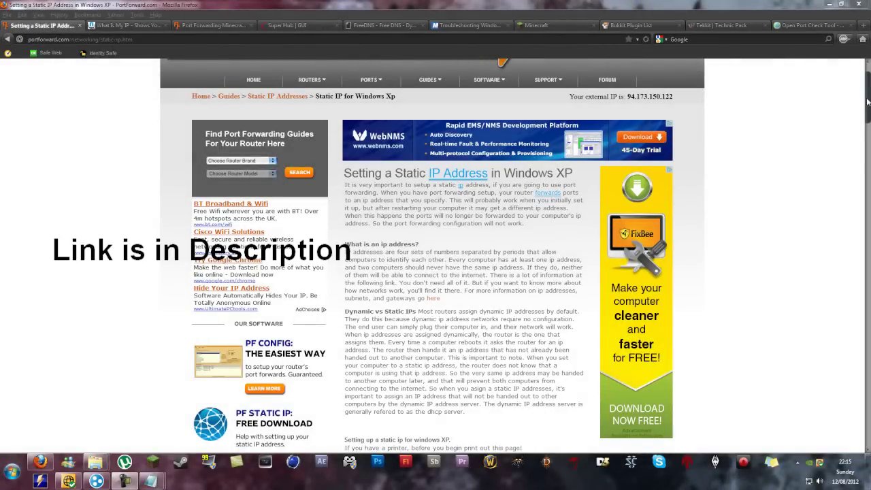
{"action": "left_click_drag", "start_coordinate": [868, 101], "coordinate": [868, 407]}
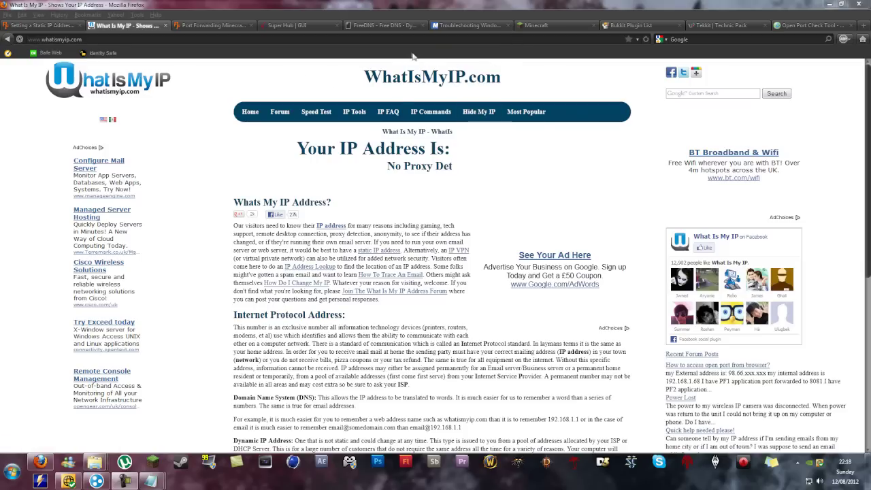
{"action": "left_click", "coordinate": [379, 27]}
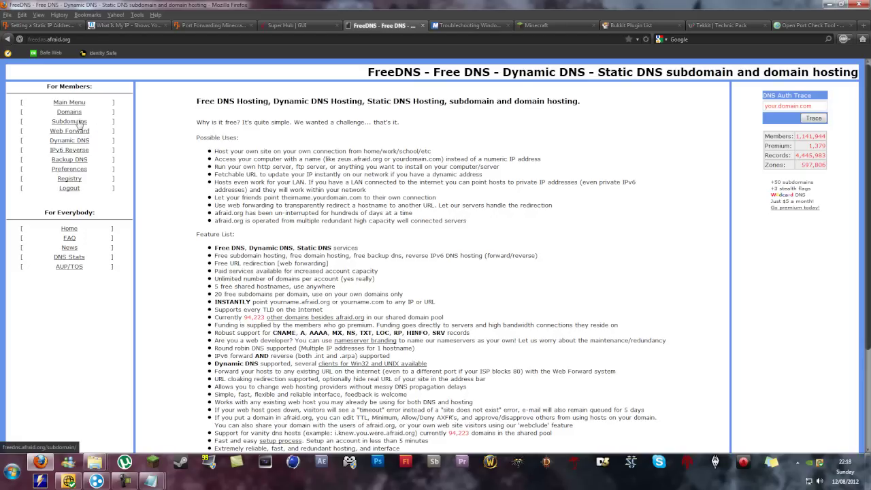
Step: Add and save subdomain TestVideo on domain crabdance.com from the FreeDNS Subdomains page
{"action": "left_click", "coordinate": [80, 122]}
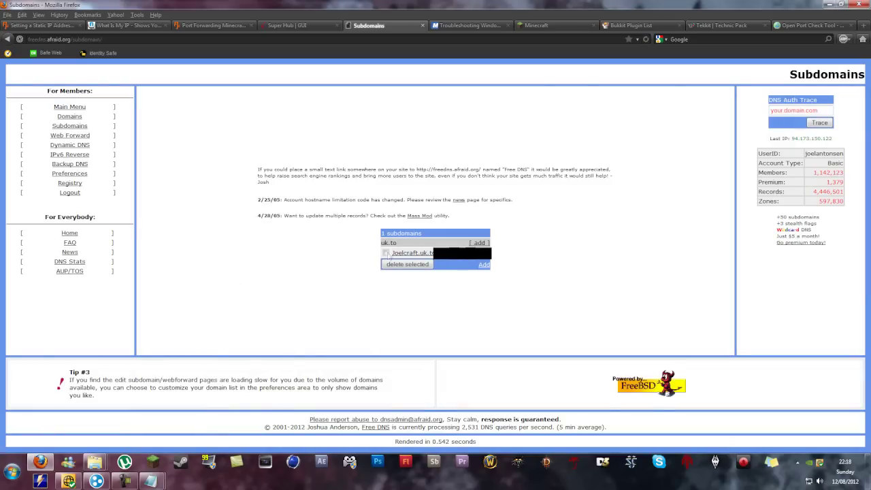
{"action": "left_click", "coordinate": [479, 243]}
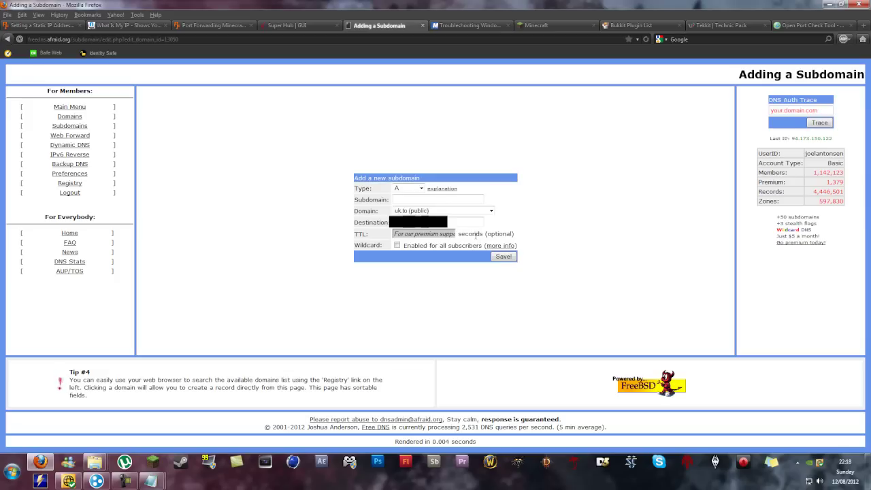
{"action": "left_click", "coordinate": [430, 212]}
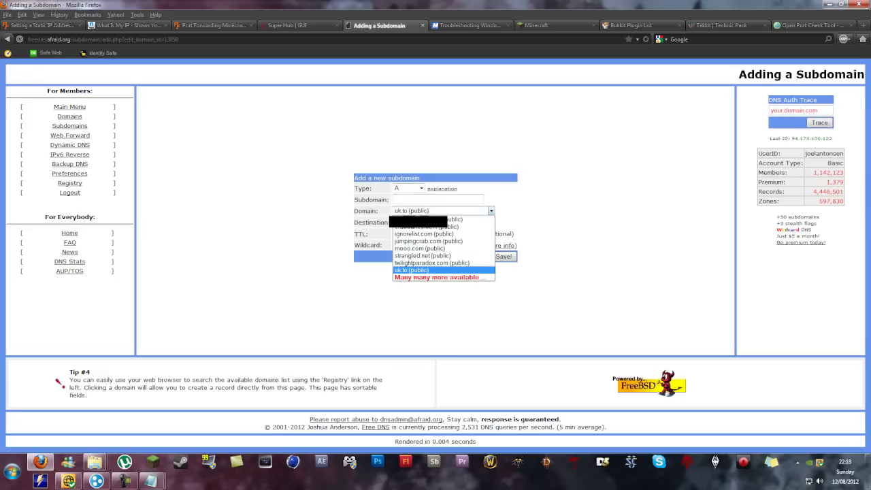
{"action": "left_click", "coordinate": [451, 226]}
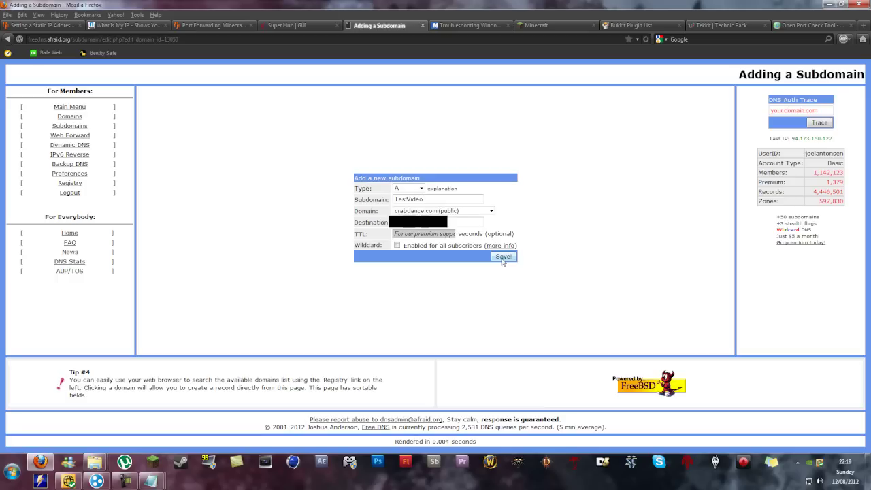
{"action": "left_click", "coordinate": [502, 258]}
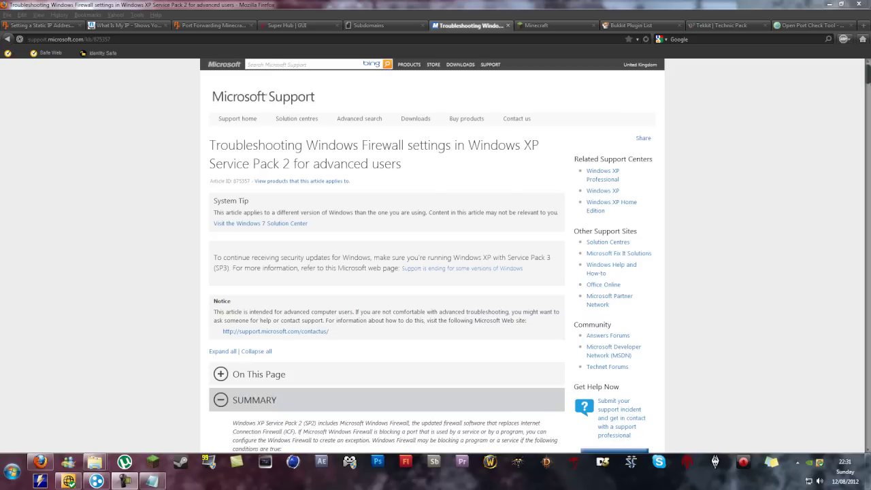
Step: Scroll the Microsoft article to the port exception steps, then minimize Firefox
{"action": "left_click", "coordinate": [189, 41]}
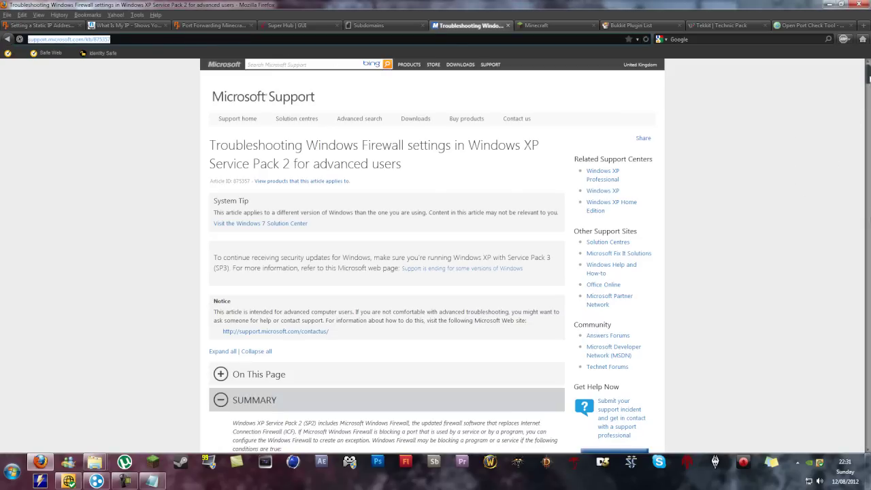
{"action": "left_click_drag", "start_coordinate": [869, 78], "coordinate": [868, 202]}
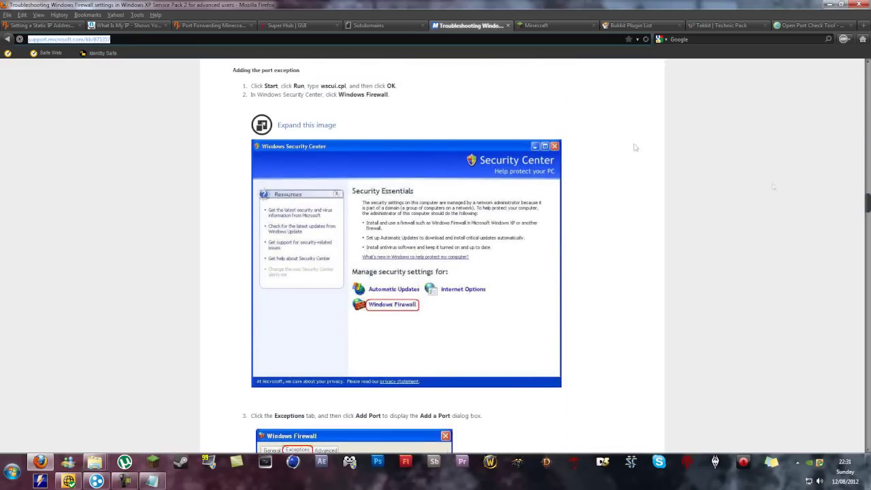
{"action": "left_click_drag", "start_coordinate": [230, 70], "coordinate": [299, 72]}
{"action": "scroll", "coordinate": [619, 206], "scroll_direction": "down", "scroll_amount": 12}
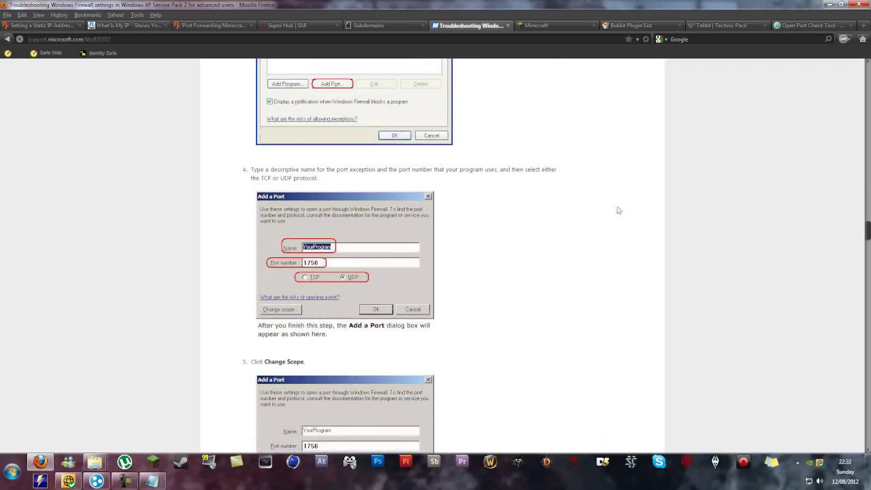
{"action": "scroll", "coordinate": [617, 209], "scroll_direction": "down", "scroll_amount": 2}
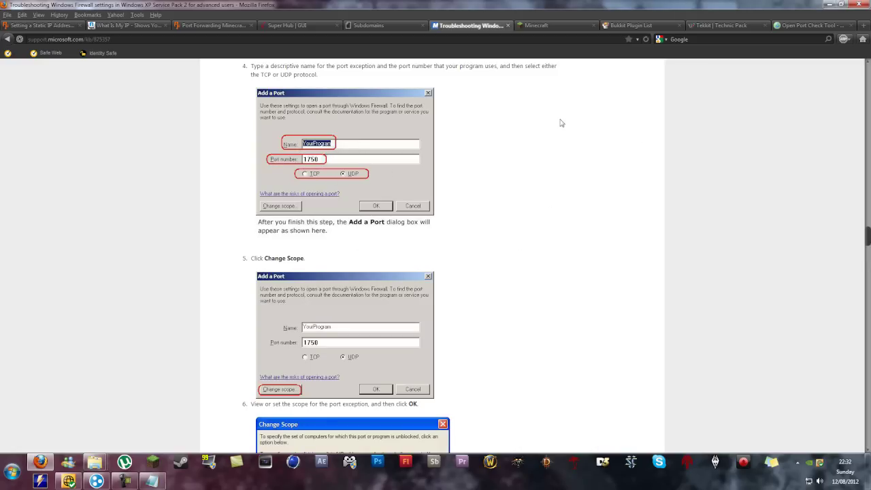
{"action": "left_click", "coordinate": [42, 462]}
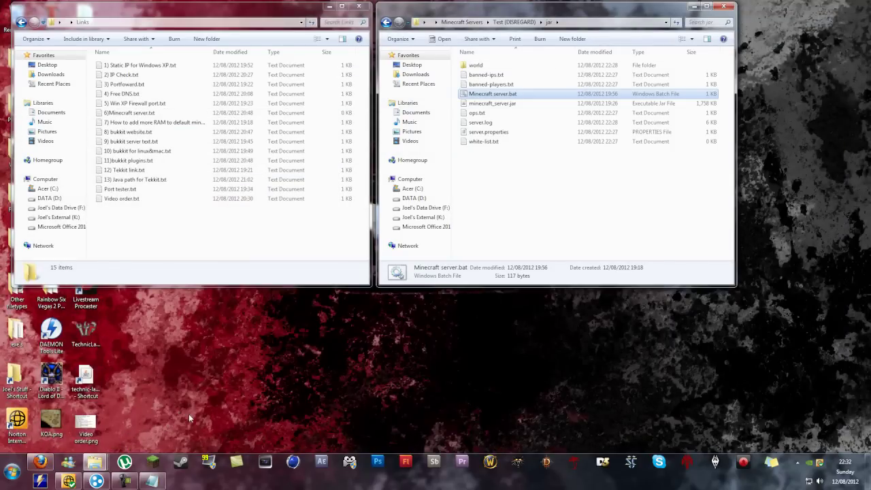
Step: Launch Windows Firewall with Advanced Security via a Start search for 'advanc' and show Inbound Rules
{"action": "left_click", "coordinate": [15, 468]}
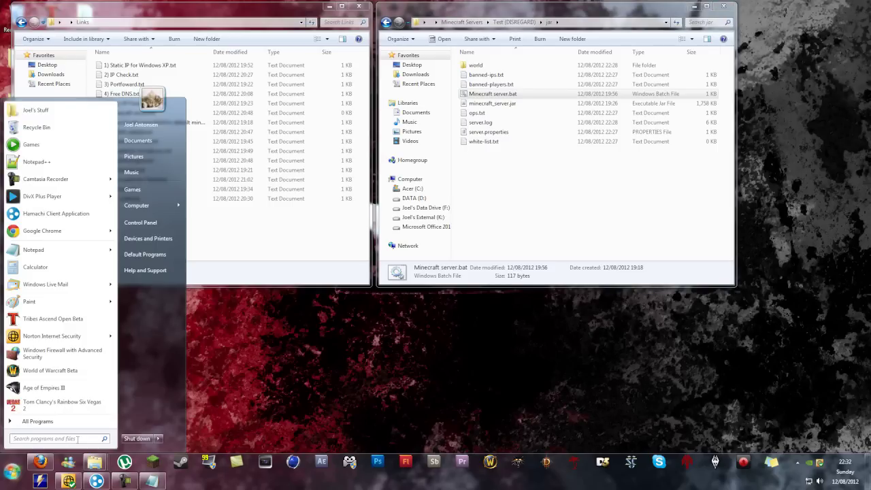
{"action": "type", "text": "advanced firewall"}
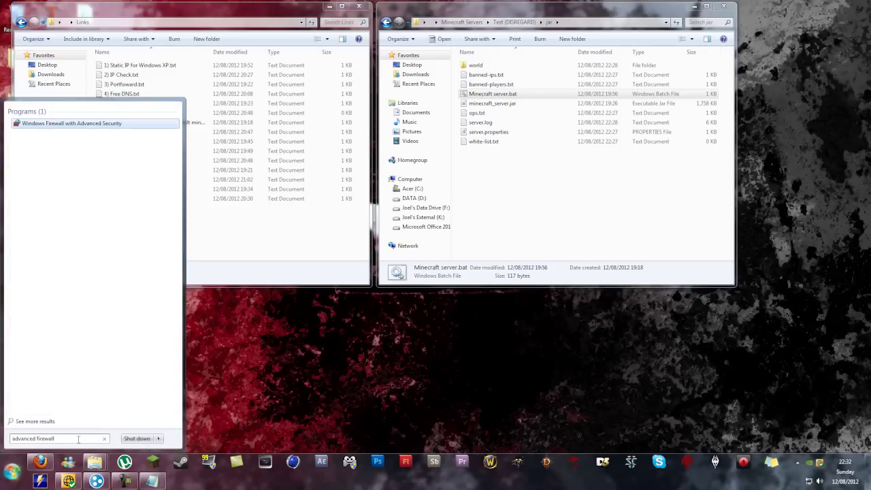
{"action": "left_click", "coordinate": [89, 125]}
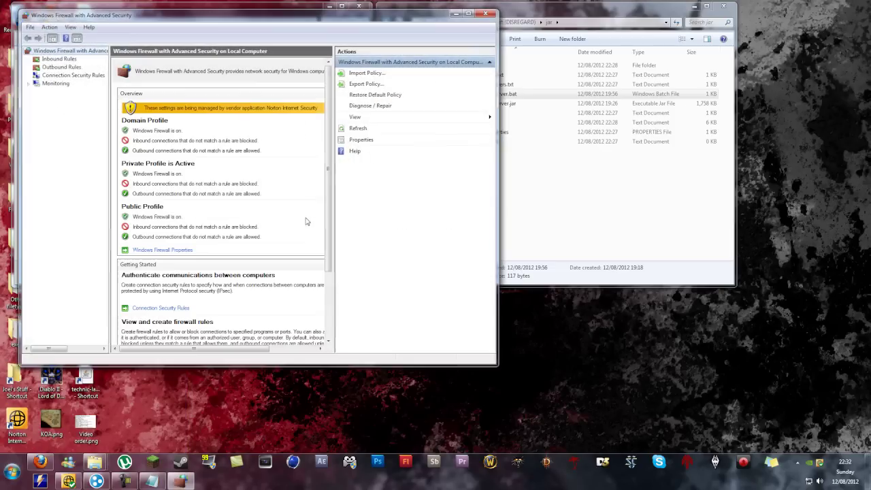
{"action": "left_click_drag", "start_coordinate": [244, 18], "coordinate": [410, 52]}
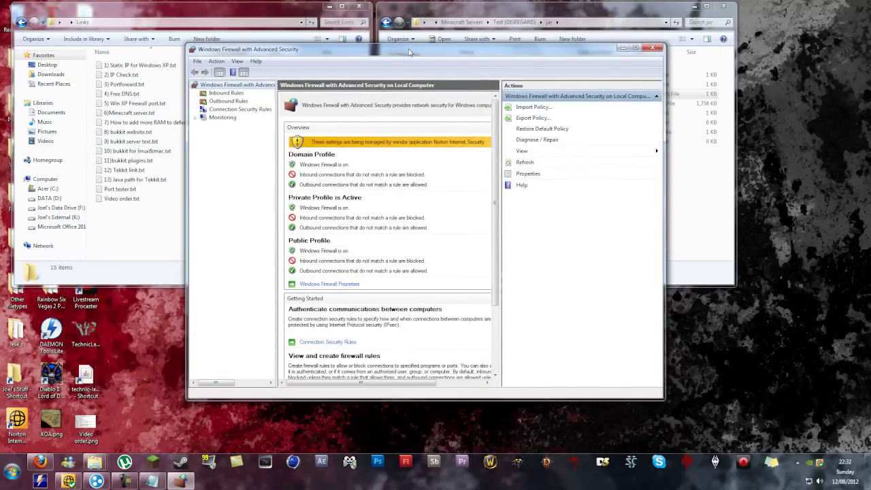
{"action": "left_click", "coordinate": [228, 94]}
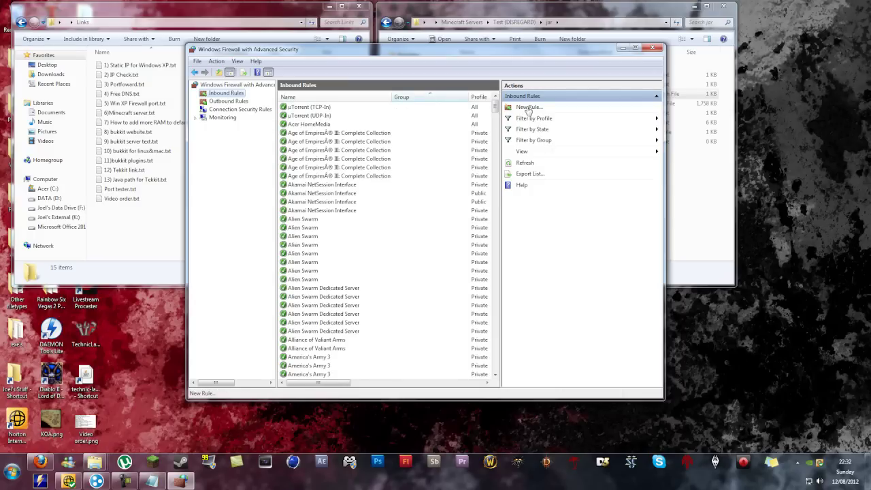
{"action": "left_click", "coordinate": [525, 109]}
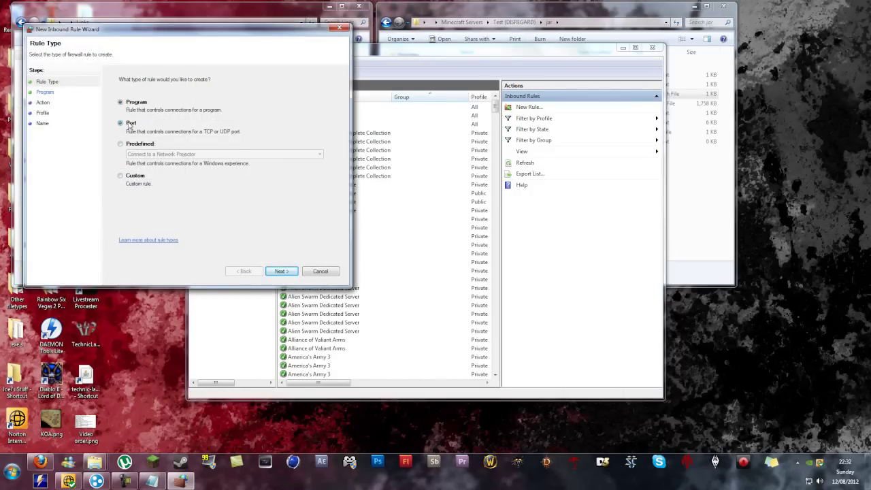
Step: Create inbound rule MinecraftVideo allowing TCP port 25566 on all profiles
{"action": "left_click", "coordinate": [130, 125]}
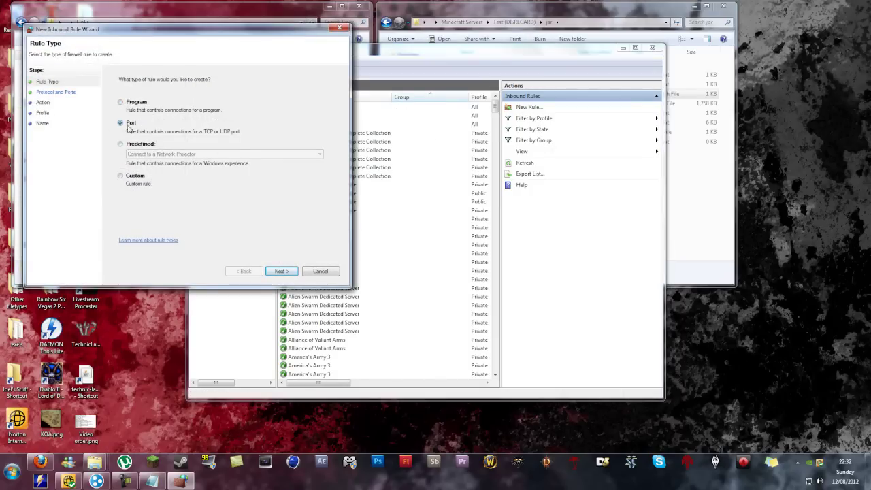
{"action": "left_click", "coordinate": [279, 272]}
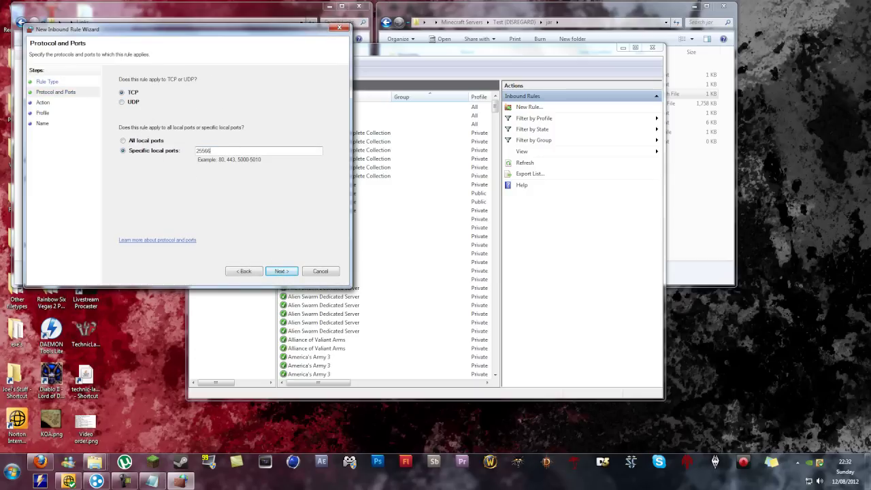
{"action": "left_click", "coordinate": [279, 272]}
{"action": "left_click", "coordinate": [257, 272]}
{"action": "left_click", "coordinate": [285, 273]}
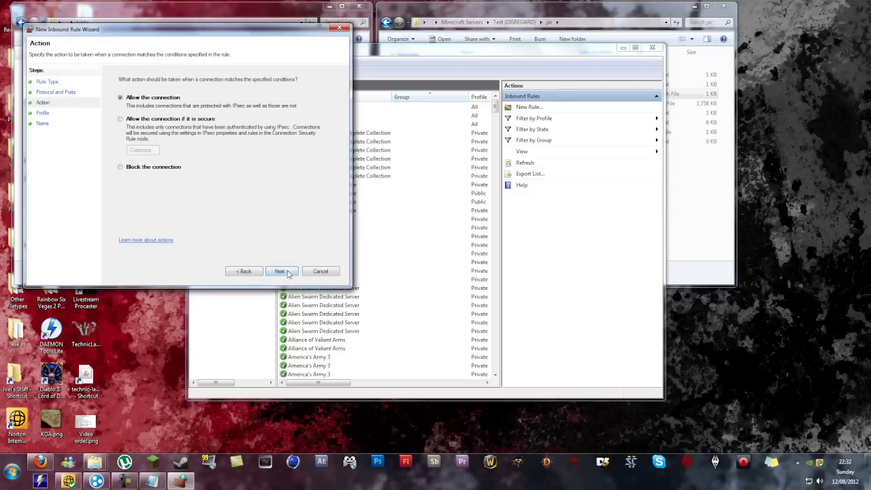
{"action": "left_click", "coordinate": [287, 272]}
{"action": "left_click", "coordinate": [286, 272]}
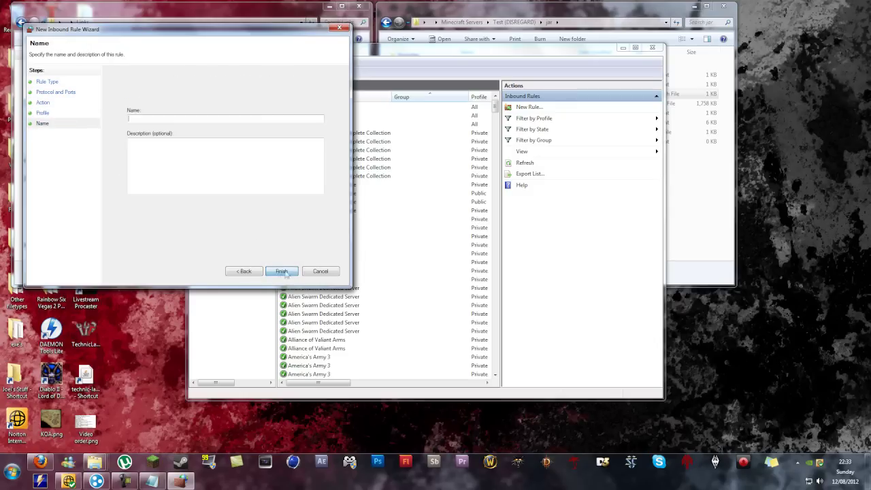
{"action": "type", "text": "MinecraftVideo"}
{"action": "left_click", "coordinate": [230, 181]}
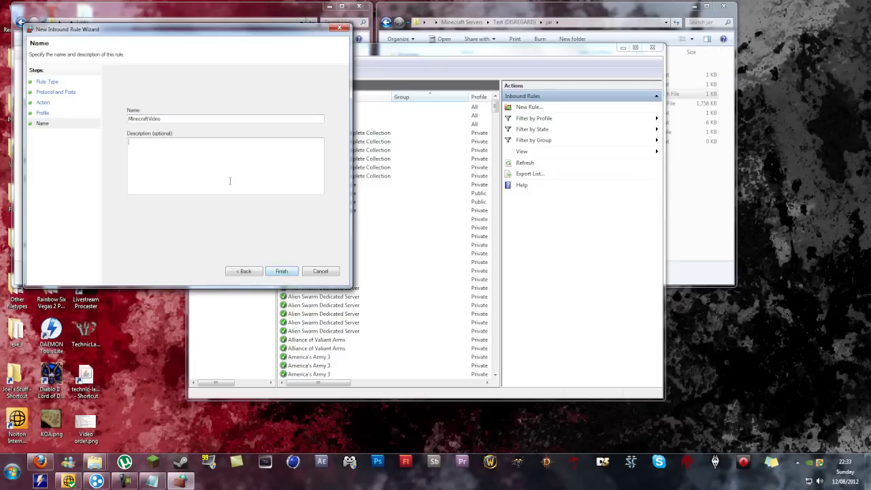
{"action": "left_click", "coordinate": [282, 271]}
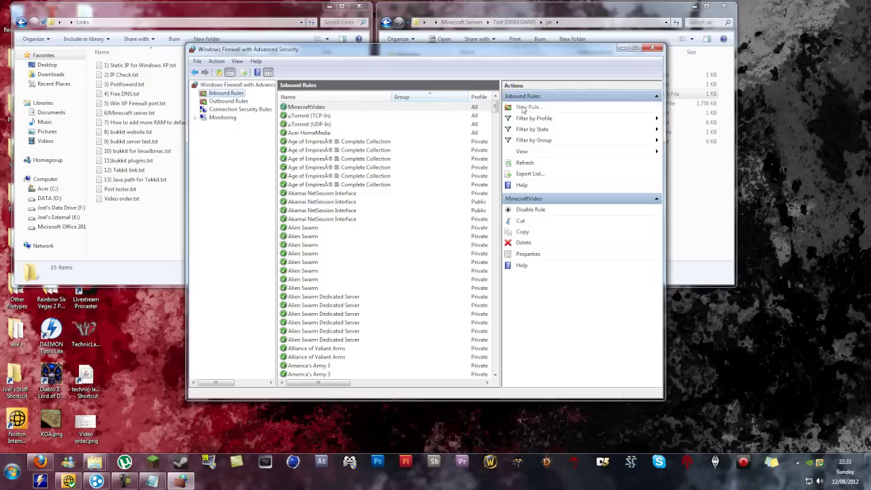
Step: Create inbound rule MinecraftVideo2 allowing UDP port 25566 on all profiles
{"action": "left_click", "coordinate": [525, 108]}
{"action": "left_click", "coordinate": [141, 138]}
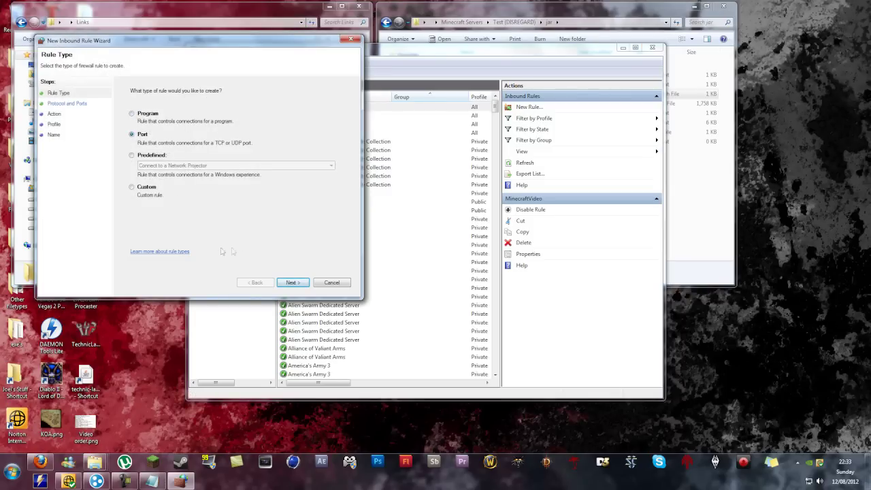
{"action": "left_click", "coordinate": [294, 282]}
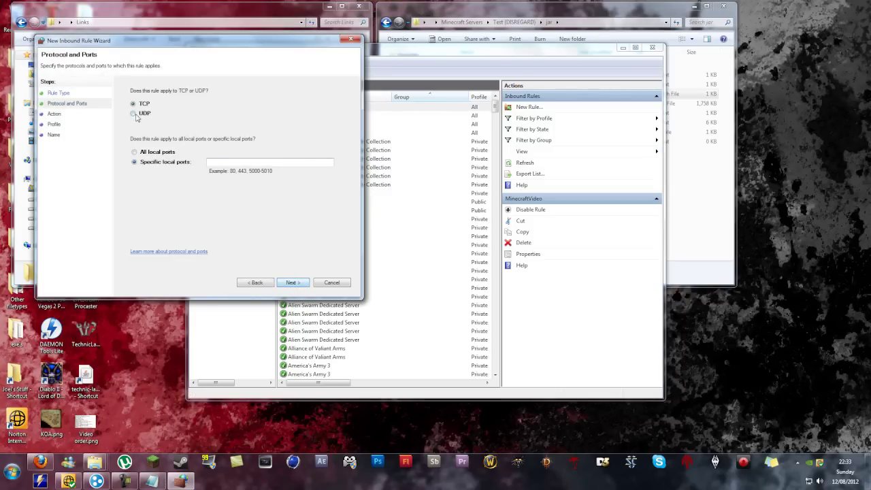
{"action": "left_click", "coordinate": [134, 113]}
{"action": "type", "text": "25566"}
{"action": "left_click", "coordinate": [292, 285]}
{"action": "left_click", "coordinate": [292, 285]}
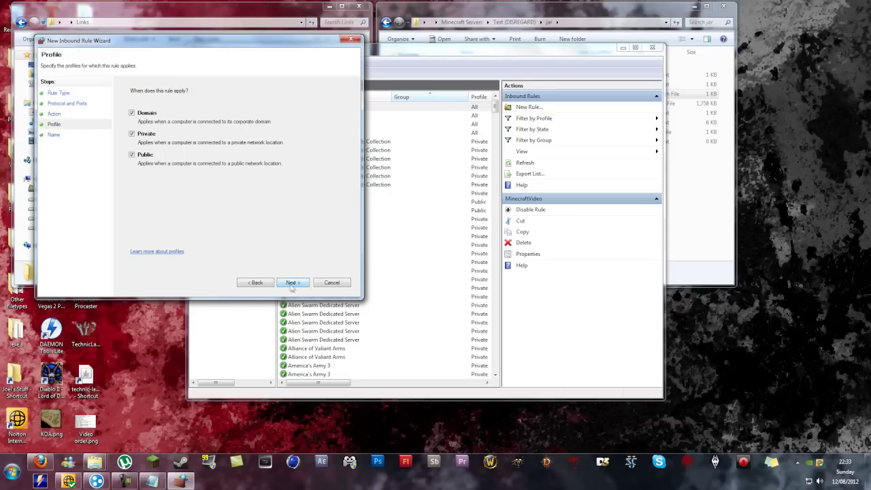
{"action": "left_click", "coordinate": [292, 284]}
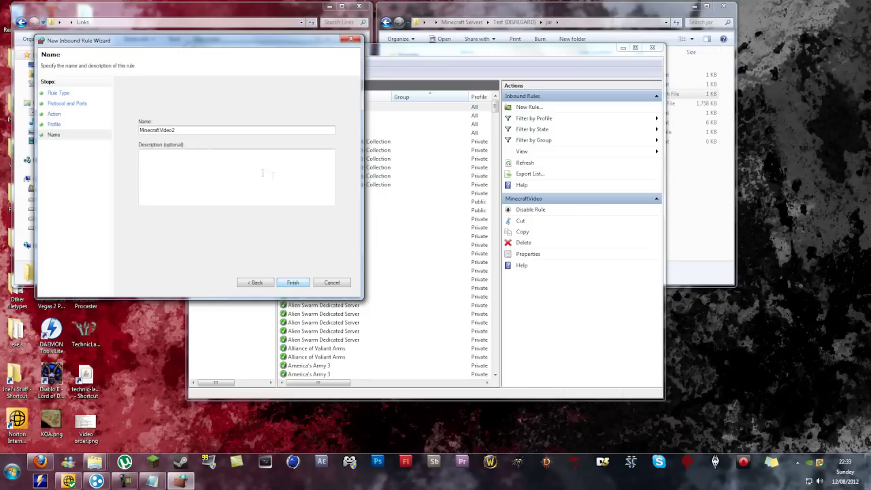
{"action": "left_click", "coordinate": [293, 283]}
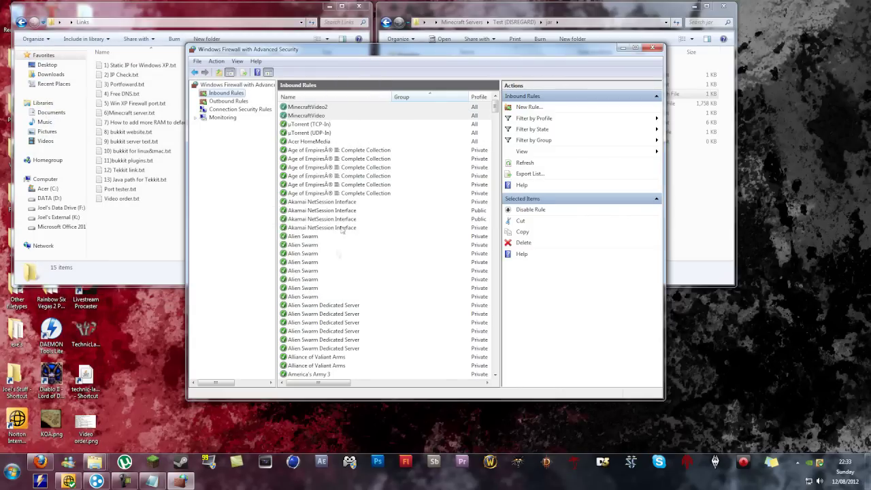
Step: Create the outbound rule MinecraftVideo, allowing TCP on remote port 25565
{"action": "left_click", "coordinate": [329, 119]}
{"action": "left_click", "coordinate": [221, 101]}
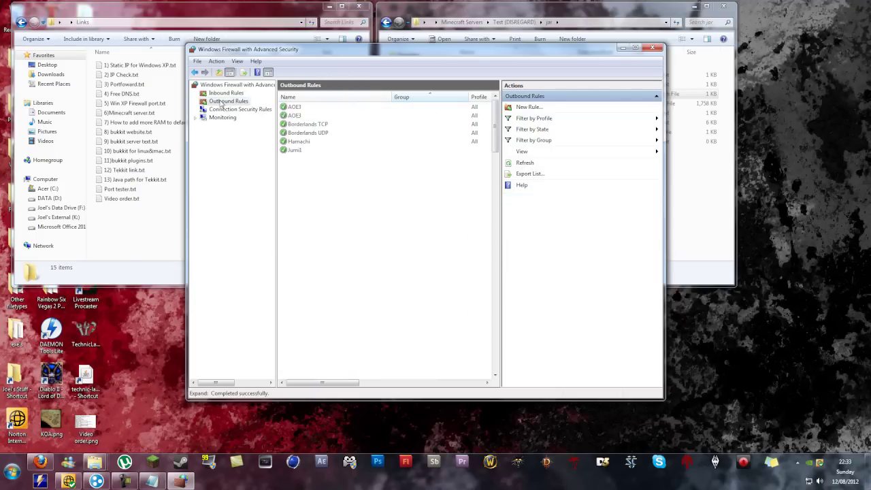
{"action": "left_click", "coordinate": [524, 108]}
{"action": "left_click", "coordinate": [157, 146]}
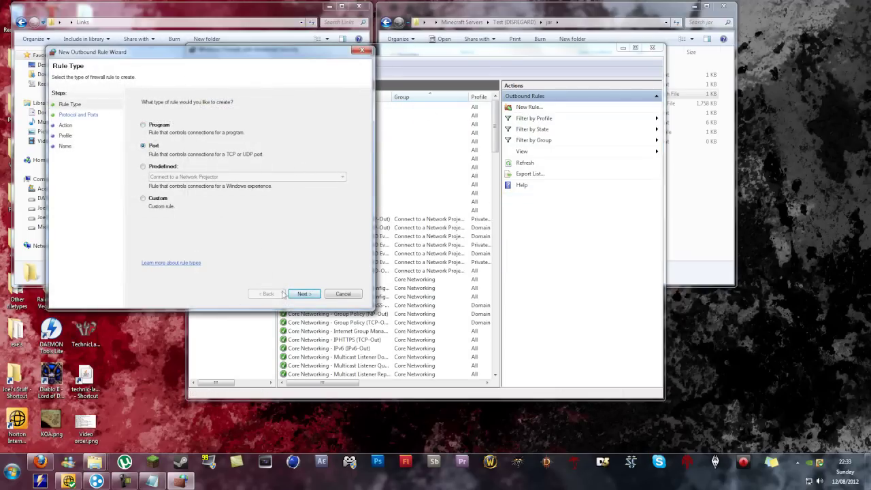
{"action": "left_click", "coordinate": [301, 294]}
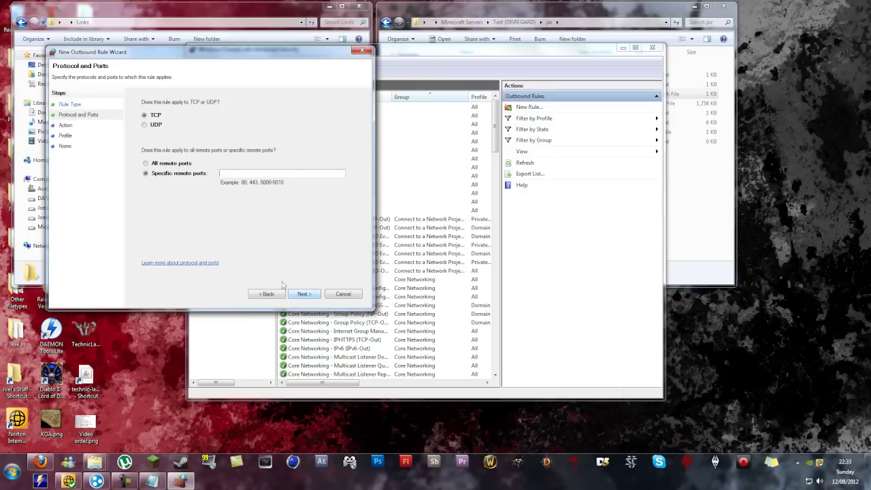
{"action": "left_click", "coordinate": [231, 173]}
{"action": "type", "text": "25565"}
{"action": "left_click", "coordinate": [299, 294]}
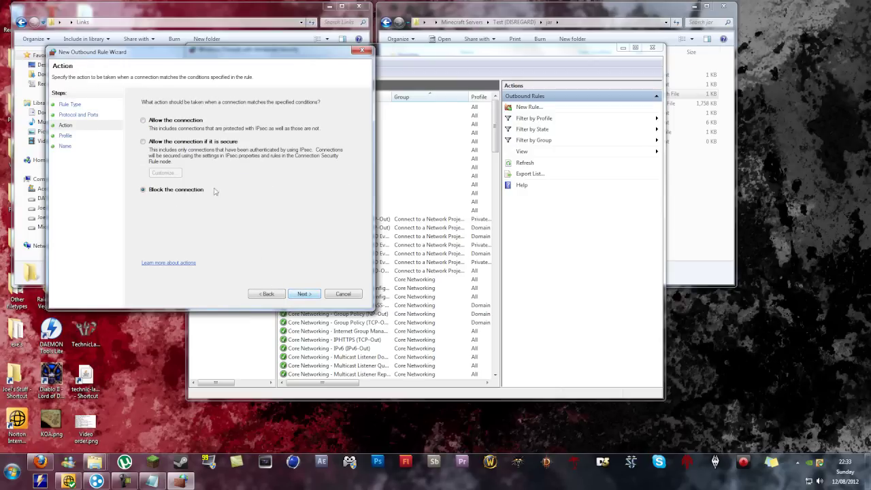
{"action": "left_click", "coordinate": [156, 124]}
{"action": "left_click", "coordinate": [302, 294]}
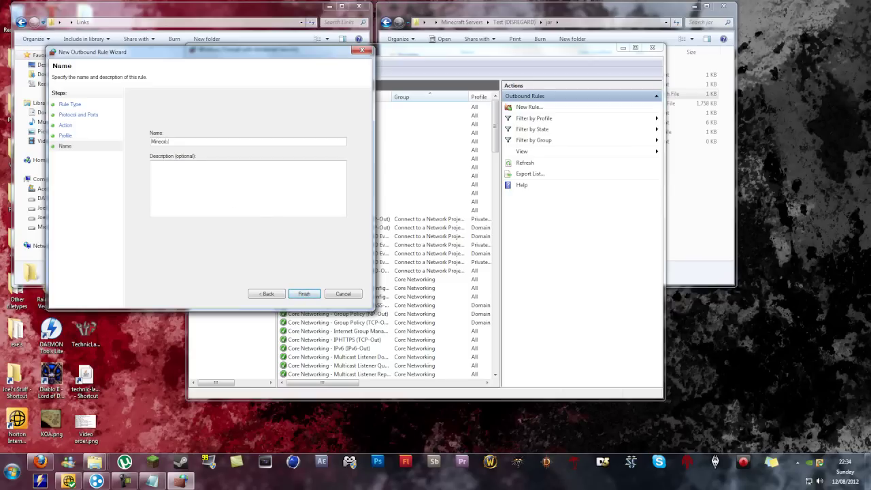
{"action": "left_click", "coordinate": [303, 294]}
Step: Create outbound rule MinecraftVideo2, allowing UDP on remote port 25565 for all profiles
{"action": "left_click", "coordinate": [525, 108]}
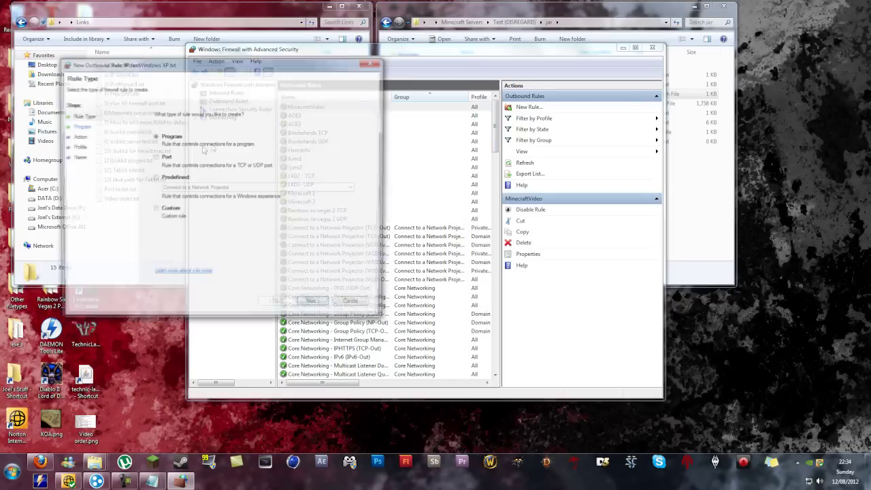
{"action": "left_click", "coordinate": [165, 157]}
{"action": "left_click", "coordinate": [314, 305]}
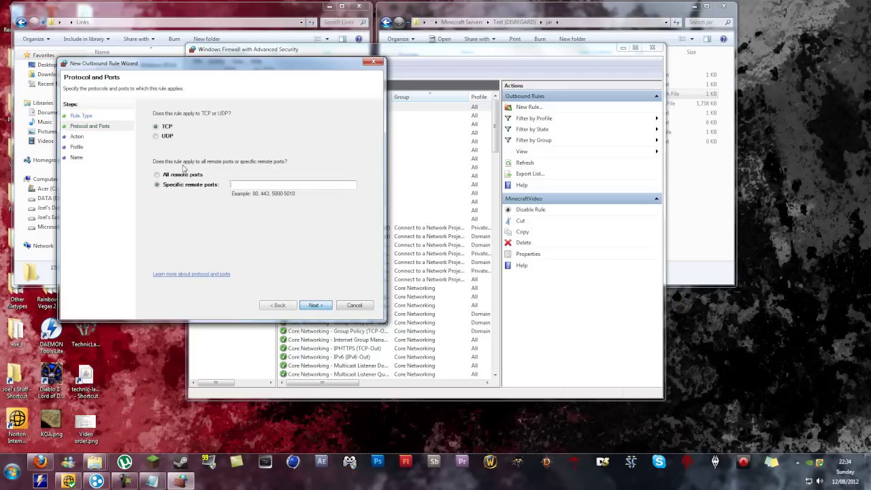
{"action": "left_click", "coordinate": [156, 136]}
{"action": "left_click", "coordinate": [243, 184]}
{"action": "type", "text": "2556"}
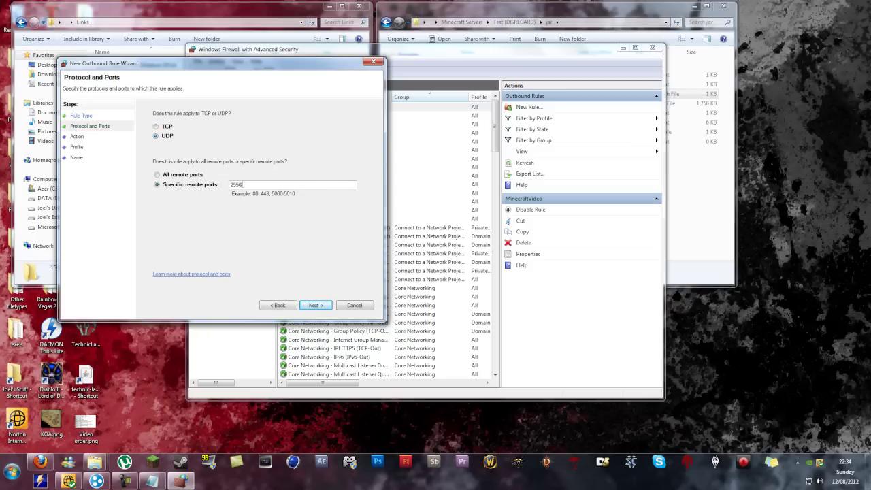
{"action": "type", "text": "5"}
{"action": "left_click", "coordinate": [315, 305]}
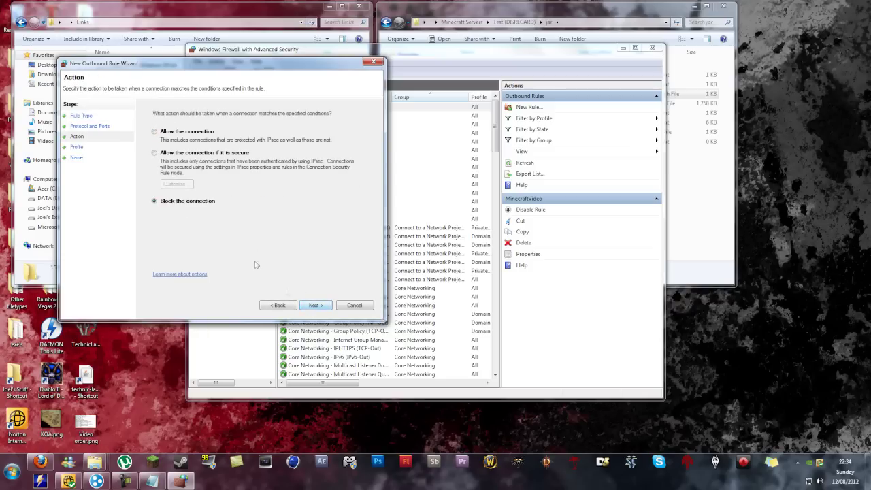
{"action": "left_click", "coordinate": [164, 133]}
{"action": "left_click", "coordinate": [316, 306]}
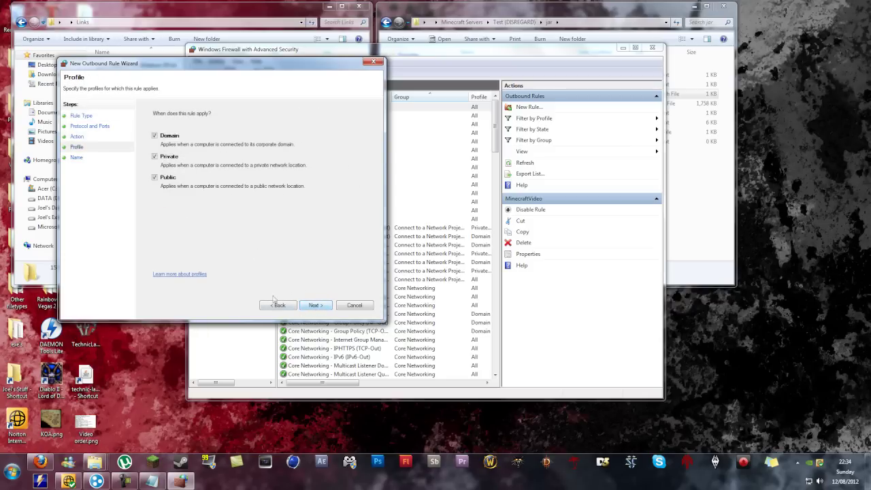
{"action": "left_click", "coordinate": [315, 305]}
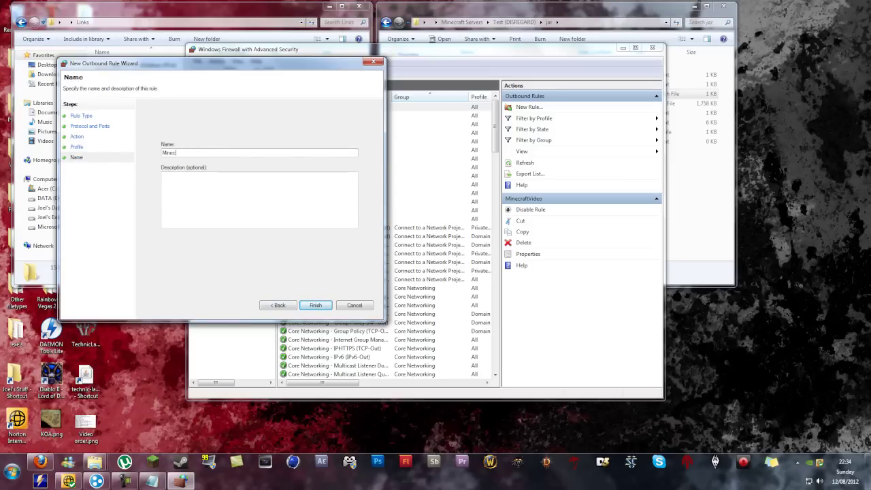
{"action": "left_click", "coordinate": [316, 307]}
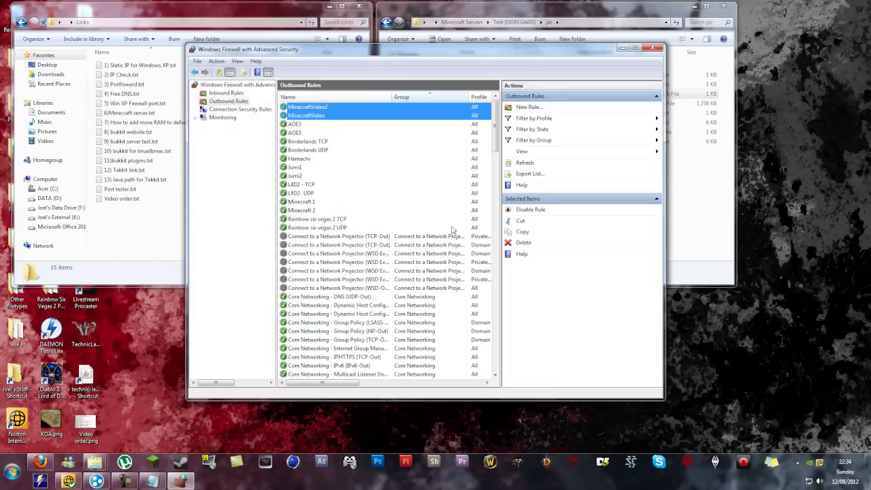
Step: Check the new MinecraftVideo2 rule in the outbound list and close the firewall window
{"action": "left_click", "coordinate": [407, 142]}
{"action": "left_click", "coordinate": [394, 109]}
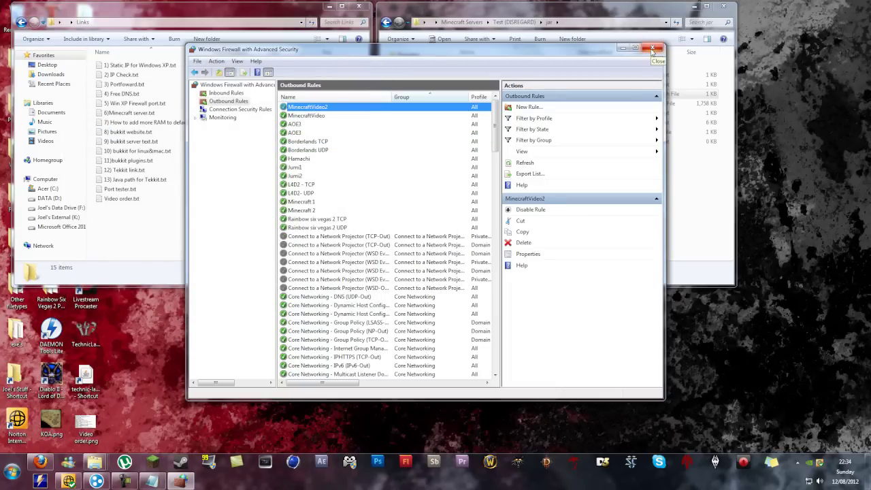
{"action": "left_click", "coordinate": [652, 49]}
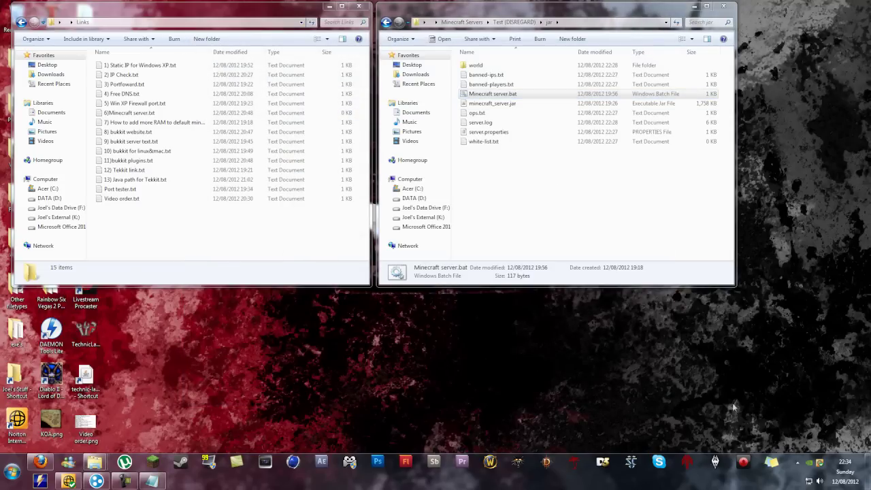
Step: Go to Norton's Smart Firewall general rules via Settings > Network and begin adding a rule
{"action": "left_click", "coordinate": [68, 480]}
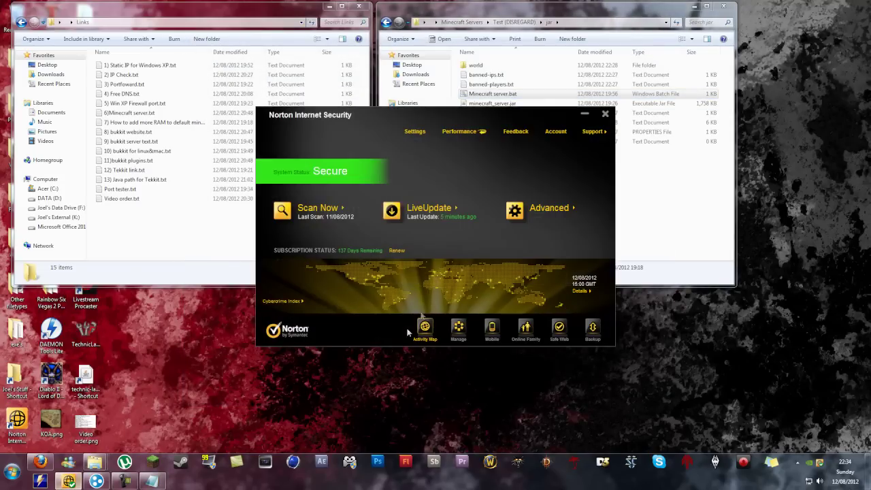
{"action": "left_click", "coordinate": [416, 132]}
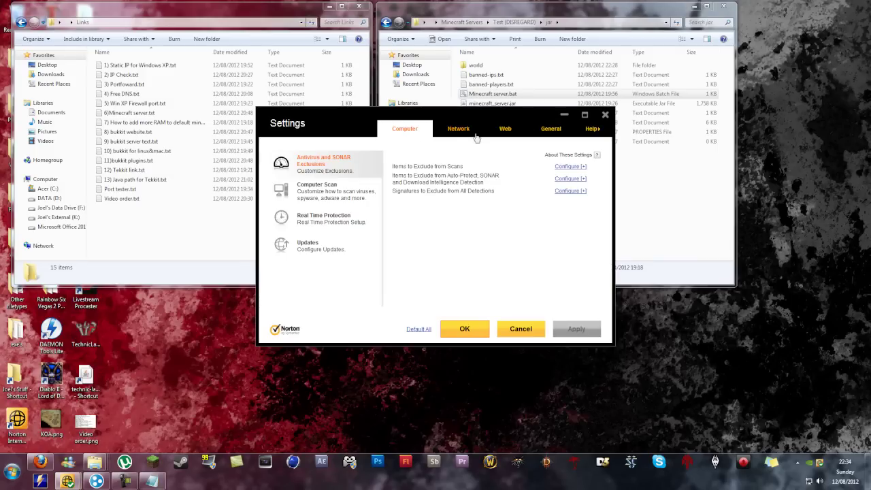
{"action": "left_click", "coordinate": [460, 131]}
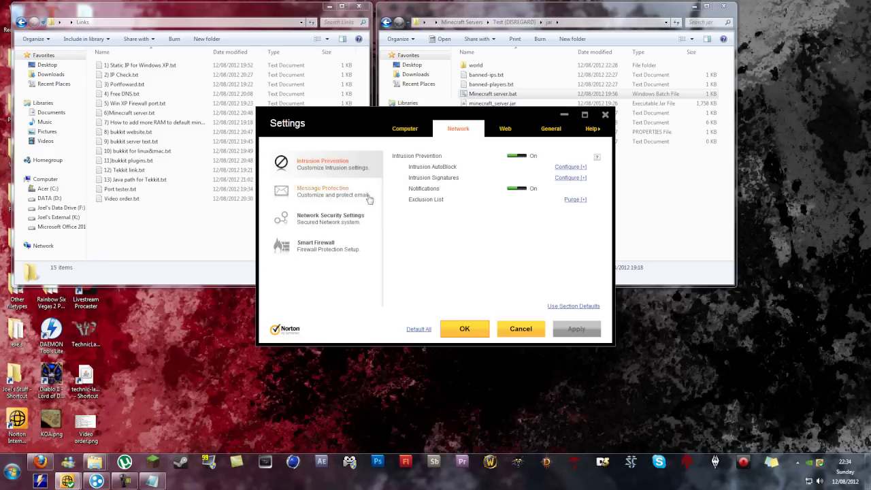
{"action": "left_click", "coordinate": [349, 248]}
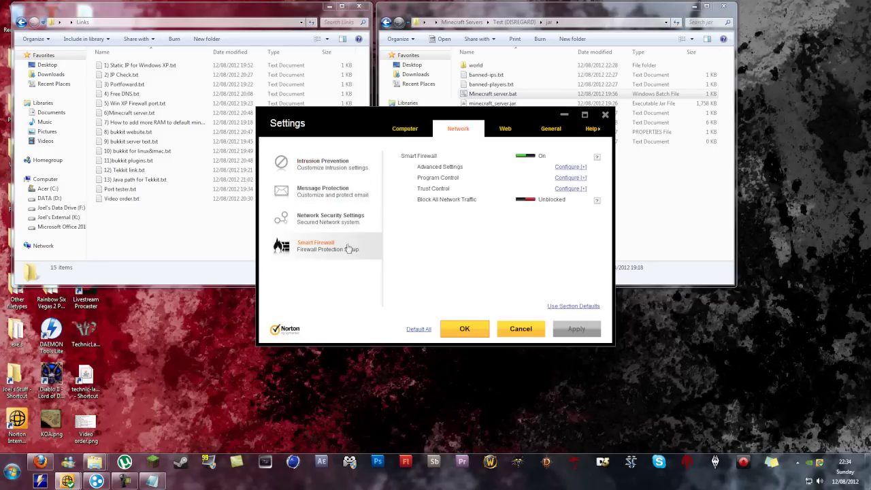
{"action": "left_click", "coordinate": [570, 168]}
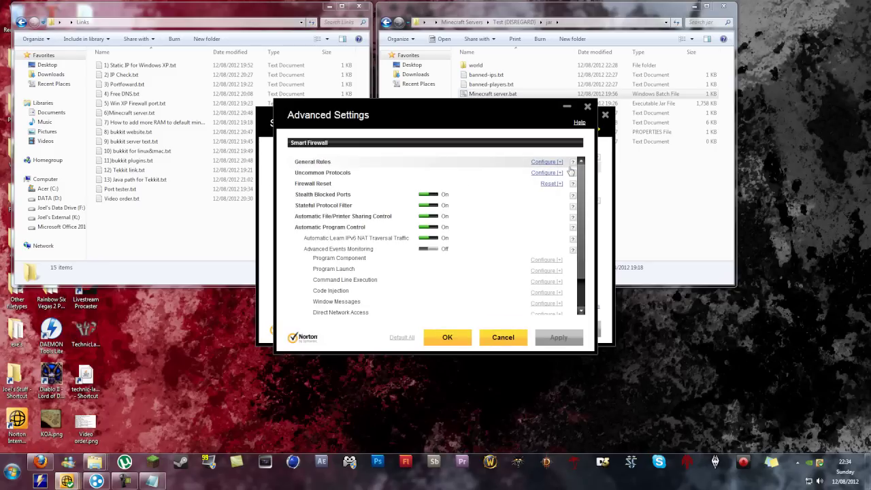
{"action": "left_click", "coordinate": [549, 162]}
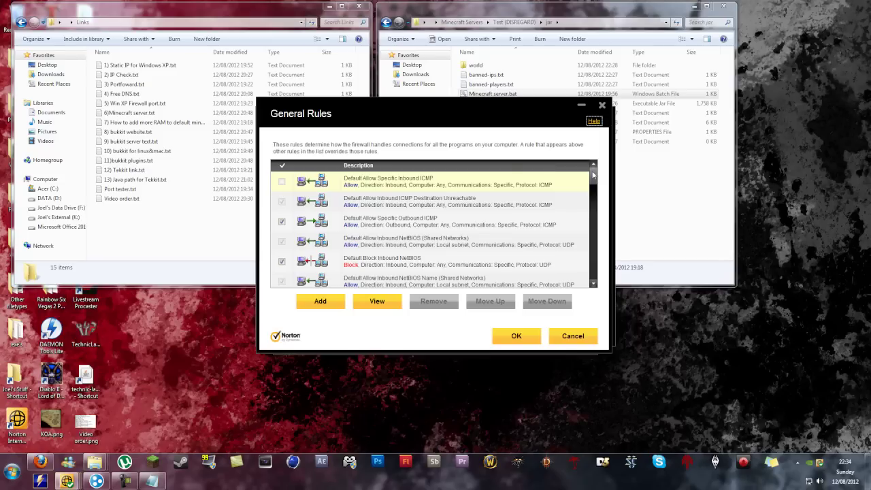
{"action": "left_click_drag", "start_coordinate": [594, 175], "coordinate": [591, 281]}
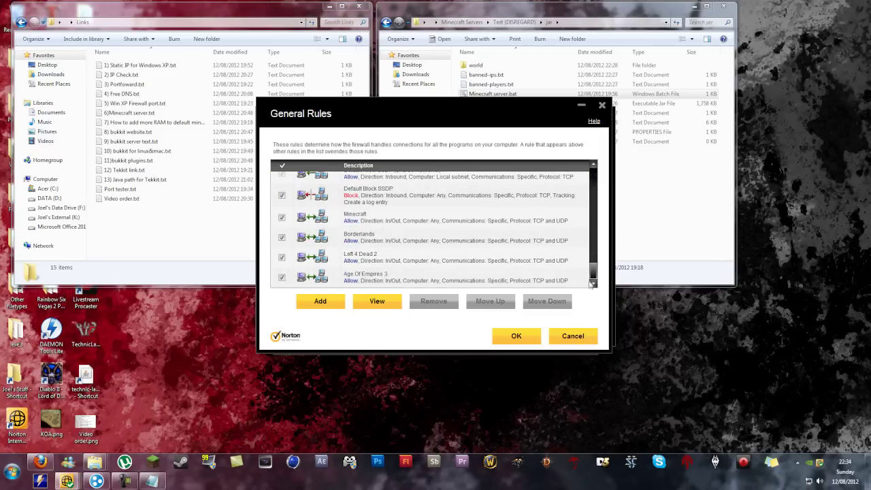
{"action": "left_click", "coordinate": [337, 305]}
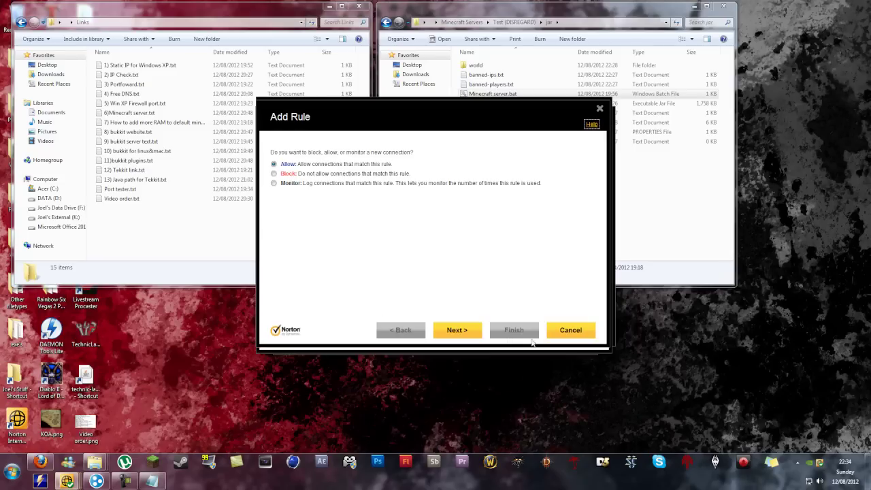
Step: Make the new rule Allow connections to and from any computer
{"action": "left_click", "coordinate": [458, 330]}
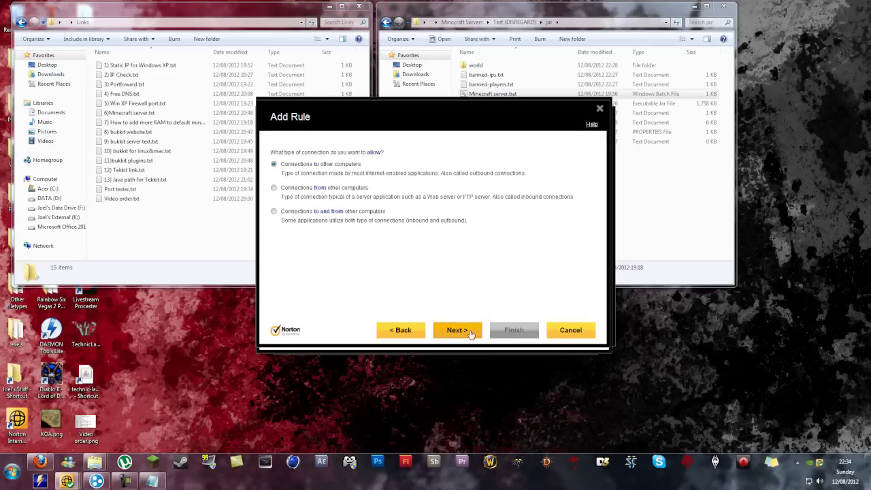
{"action": "left_click", "coordinate": [320, 212]}
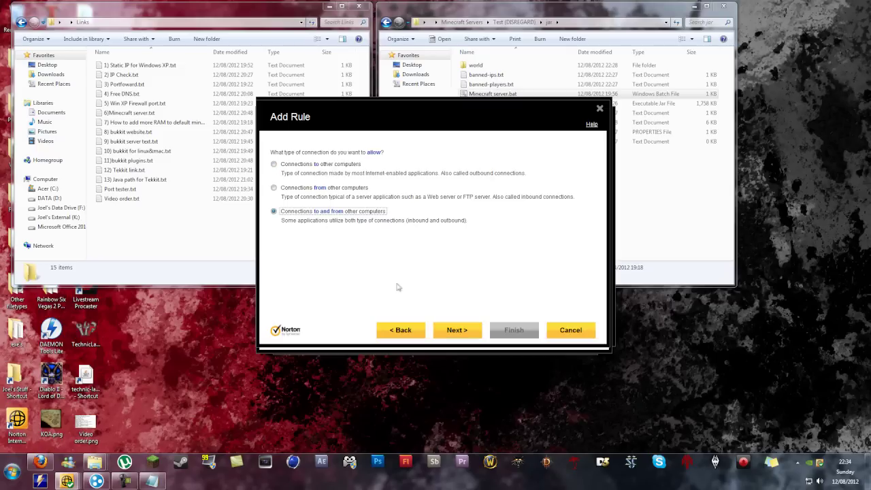
{"action": "left_click", "coordinate": [449, 332]}
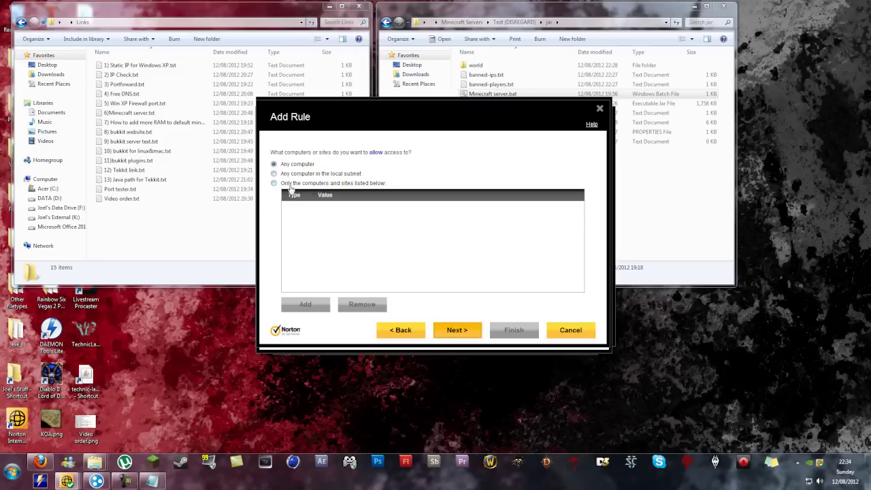
{"action": "left_click", "coordinate": [290, 184]}
{"action": "left_click", "coordinate": [311, 306]}
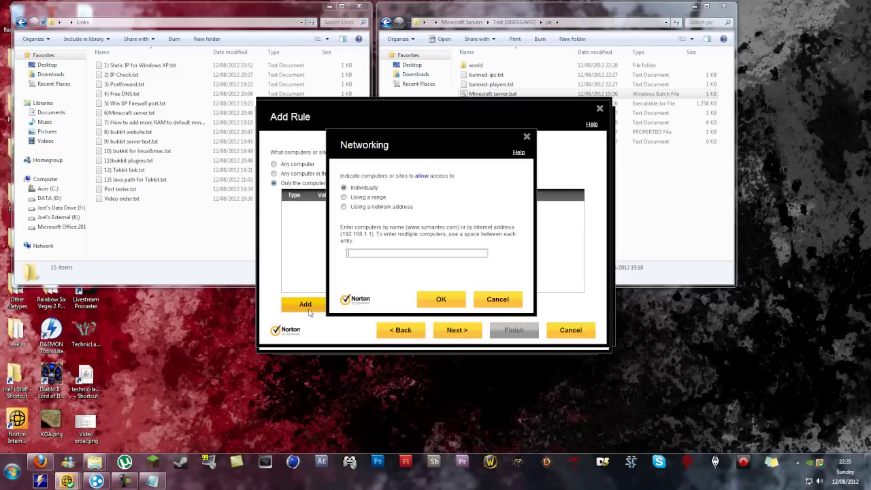
{"action": "left_click", "coordinate": [497, 298]}
{"action": "left_click", "coordinate": [274, 164]}
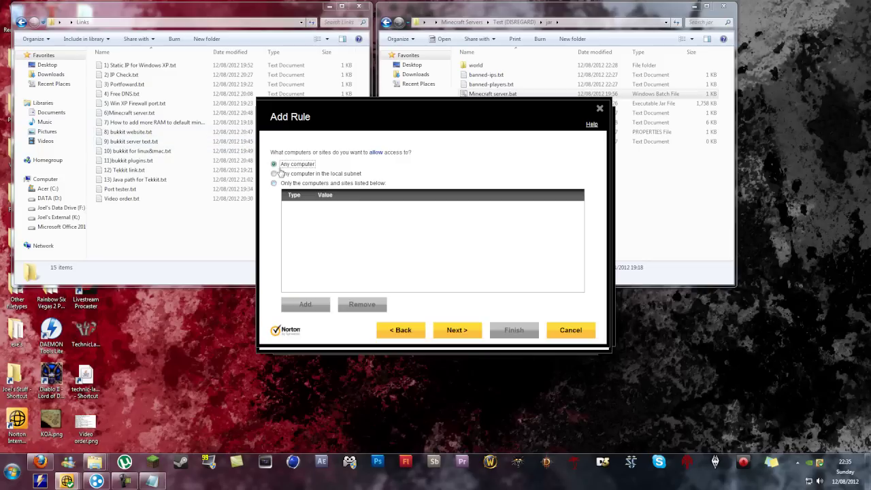
{"action": "left_click", "coordinate": [457, 330]}
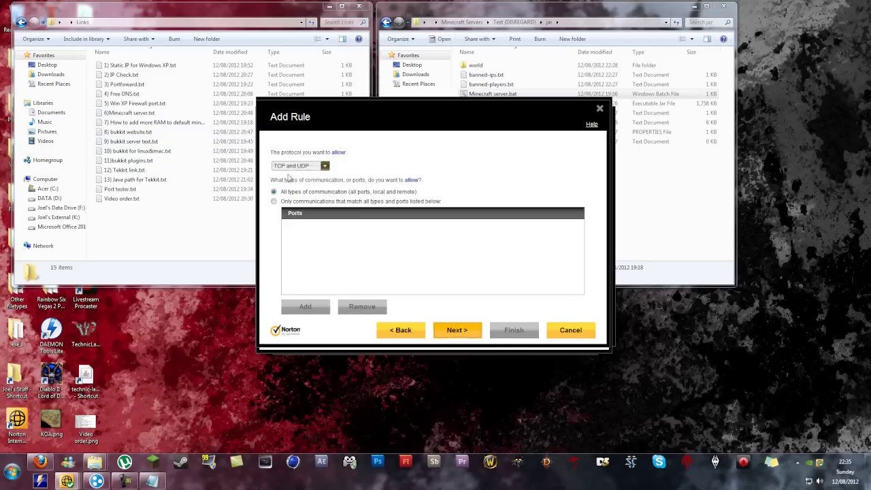
Step: Limit the rule to port range 25565–25566, name it Minecraft, and finish
{"action": "left_click", "coordinate": [302, 202]}
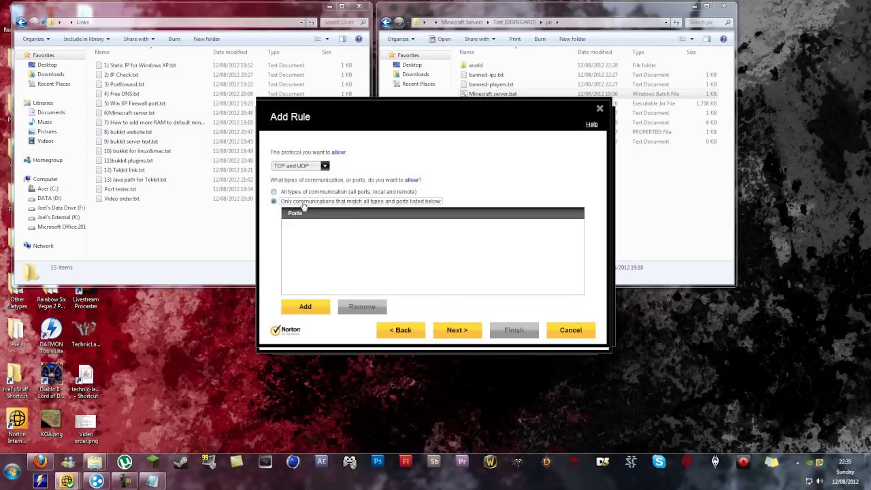
{"action": "left_click", "coordinate": [305, 307]}
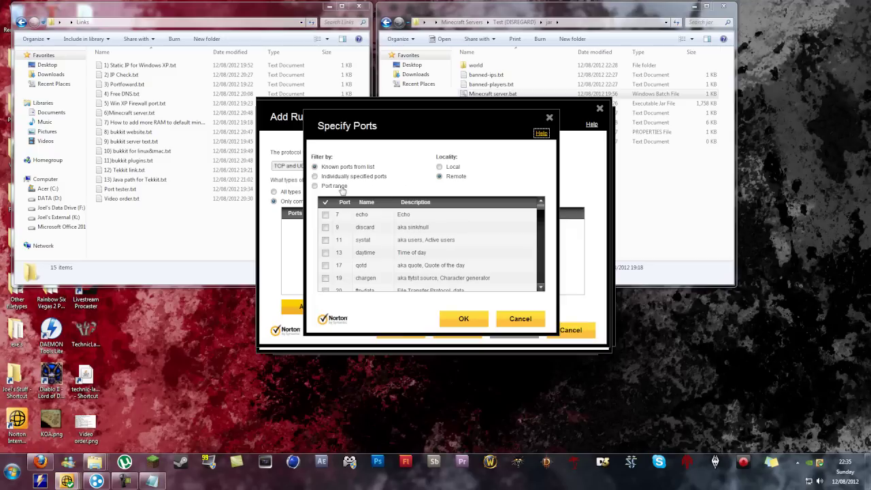
{"action": "left_click", "coordinate": [340, 188]}
{"action": "left_click", "coordinate": [348, 213]}
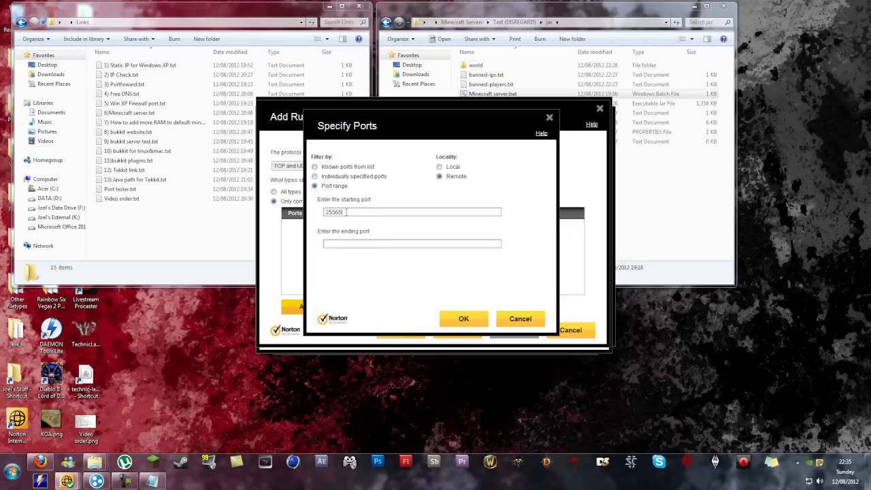
{"action": "left_click", "coordinate": [341, 245]}
{"action": "type", "text": "25566"}
{"action": "left_click", "coordinate": [464, 320]}
{"action": "left_click", "coordinate": [470, 330]}
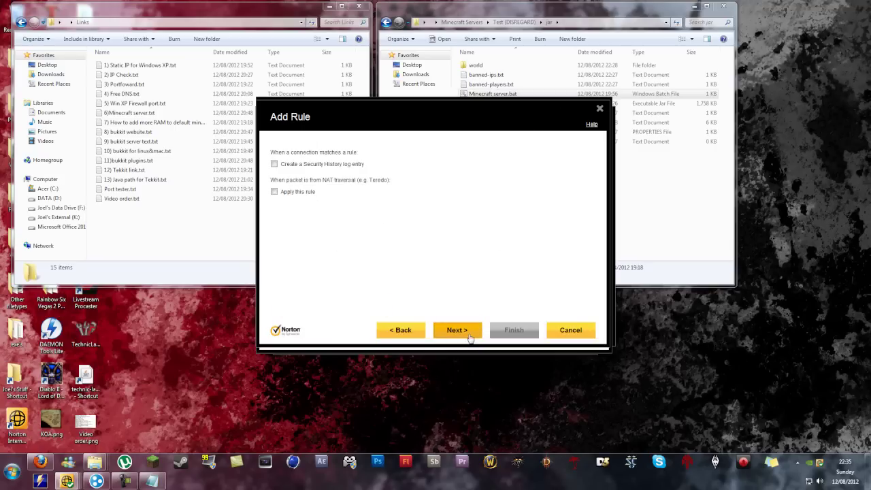
{"action": "left_click", "coordinate": [463, 330]}
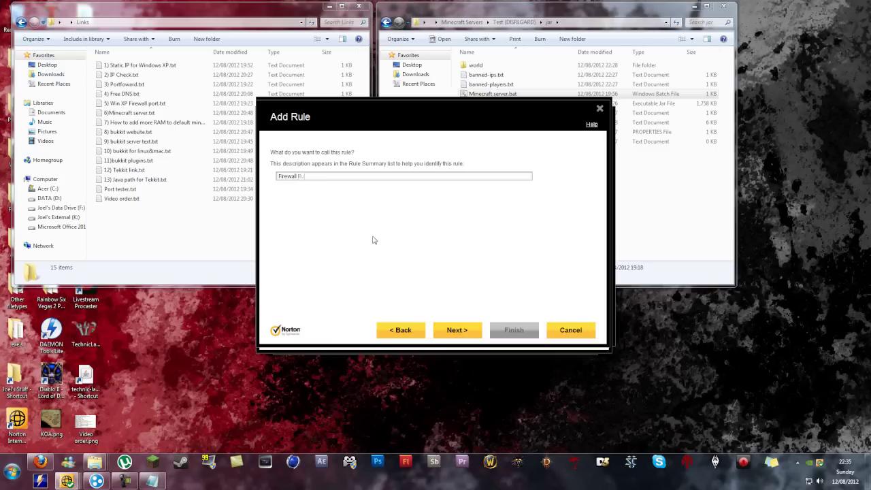
{"action": "key", "text": "BackSpace"}
{"action": "key", "text": "BackSpace"}
{"action": "key", "text": "BackSpace"}
{"action": "key", "text": "BackSpace"}
{"action": "key", "text": "BackSpace"}
{"action": "key", "text": "BackSpace"}
{"action": "key", "text": "BackSpace"}
{"action": "key", "text": "BackSpace"}
{"action": "key", "text": "BackSpace"}
{"action": "key", "text": "BackSpace"}
{"action": "left_click", "coordinate": [472, 334]}
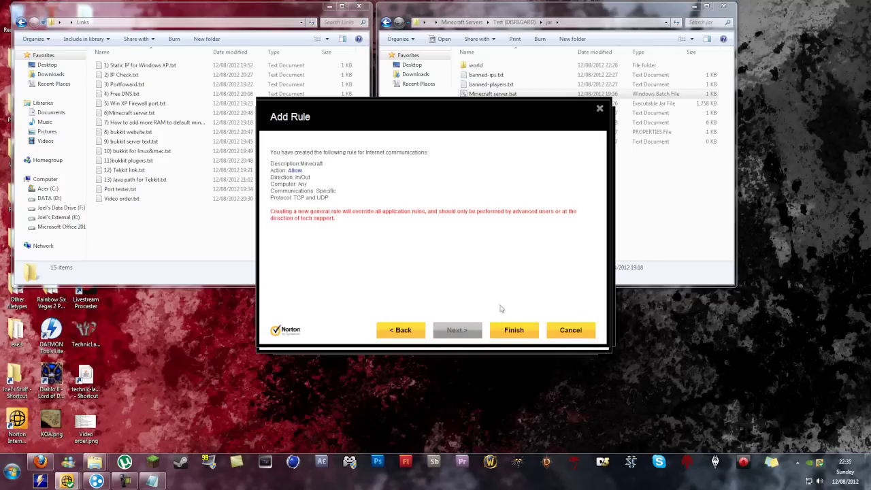
{"action": "left_click", "coordinate": [512, 332]}
{"action": "left_click", "coordinate": [488, 265]}
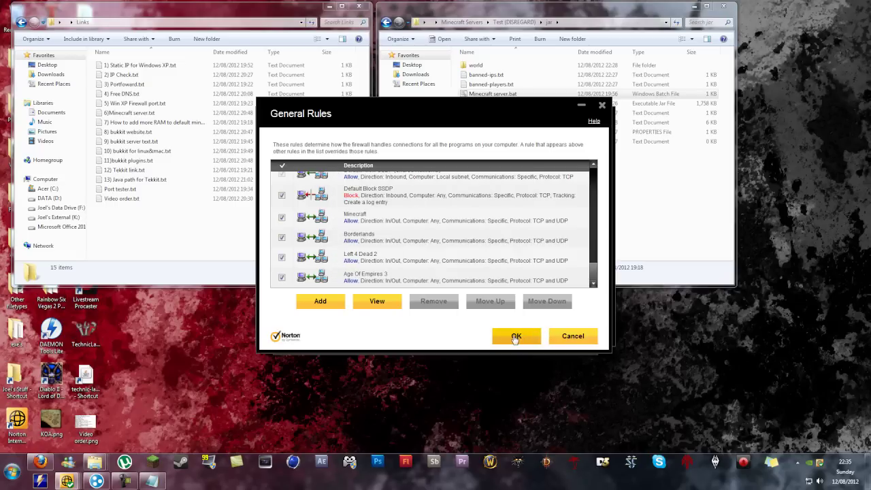
Step: Open the Minecraft rule and check that it covers ports 25565–25566
{"action": "scroll", "coordinate": [498, 286], "scroll_direction": "up", "scroll_amount": 3}
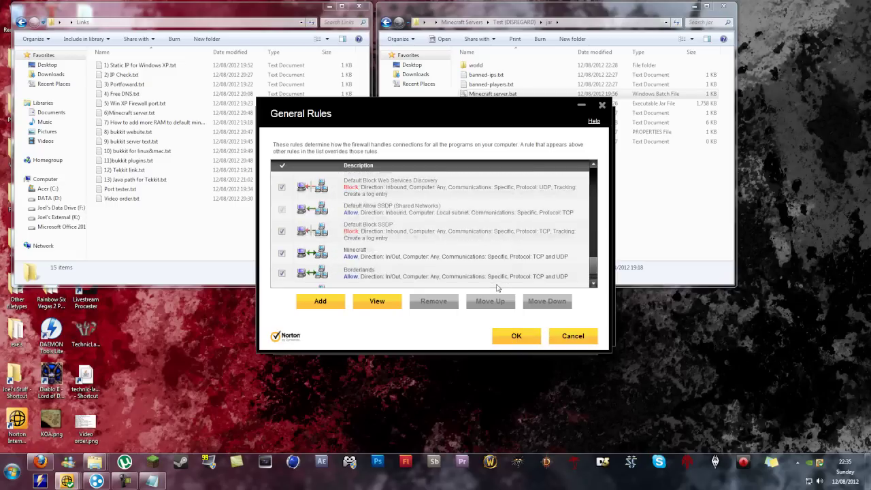
{"action": "scroll", "coordinate": [498, 286], "scroll_direction": "down", "scroll_amount": 3}
{"action": "scroll", "coordinate": [497, 285], "scroll_direction": "up", "scroll_amount": 2}
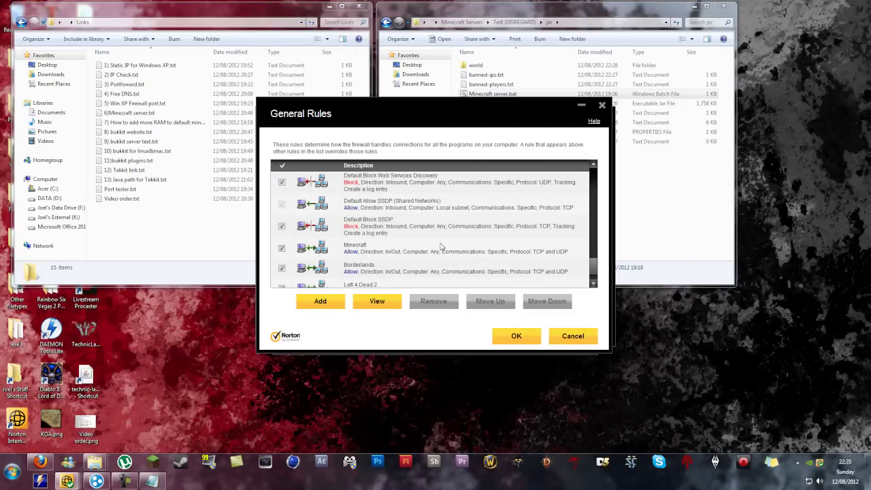
{"action": "left_click", "coordinate": [435, 248]}
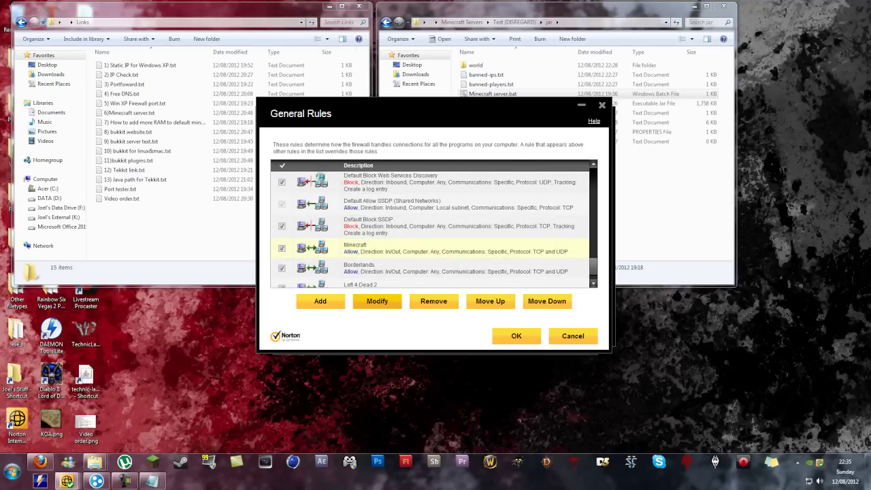
{"action": "left_click", "coordinate": [377, 301]}
{"action": "left_click", "coordinate": [363, 155]}
{"action": "left_click", "coordinate": [409, 155]}
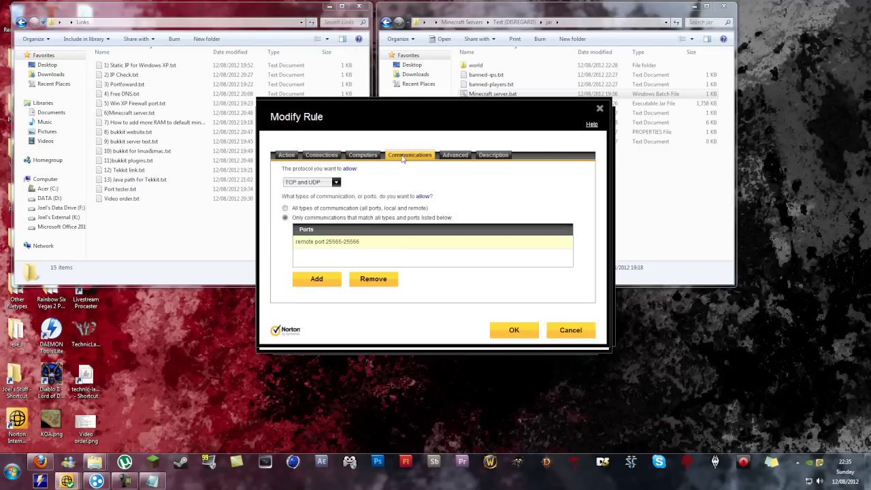
Step: Close the rule editor and every Norton window without changes
{"action": "left_click", "coordinate": [516, 331]}
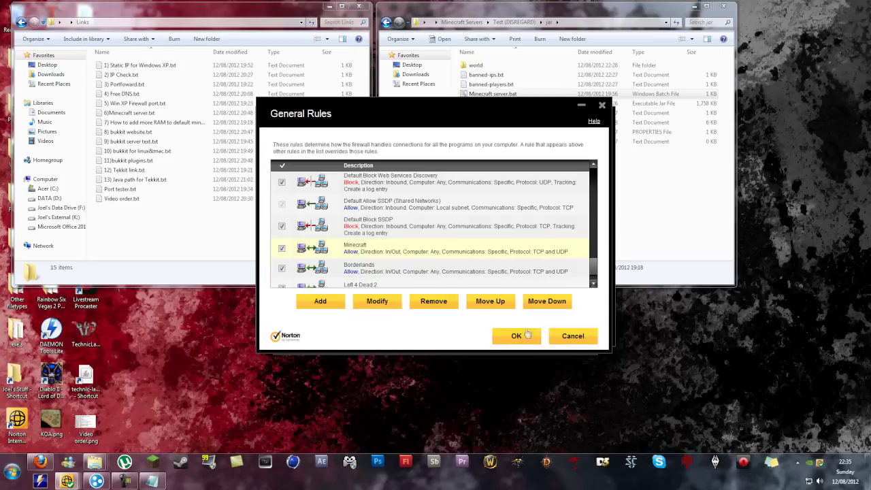
{"action": "left_click", "coordinate": [527, 334]}
{"action": "left_click", "coordinate": [445, 335]}
{"action": "left_click", "coordinate": [463, 327]}
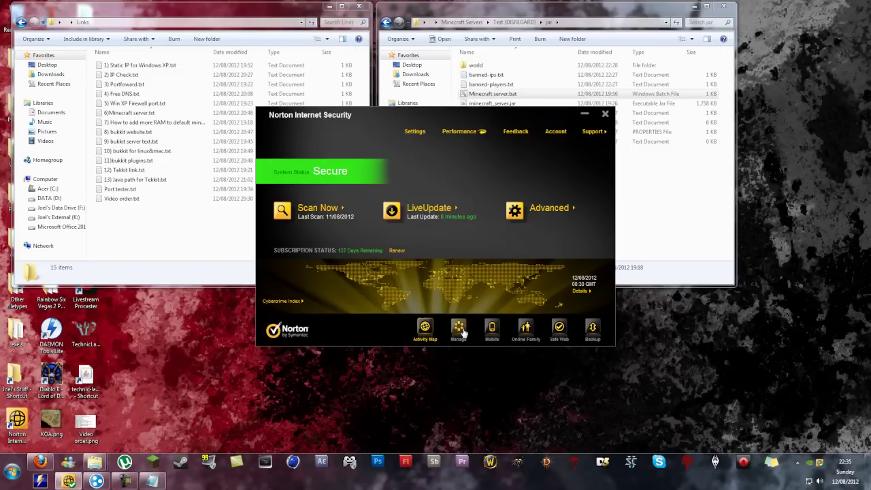
{"action": "left_click", "coordinate": [605, 113]}
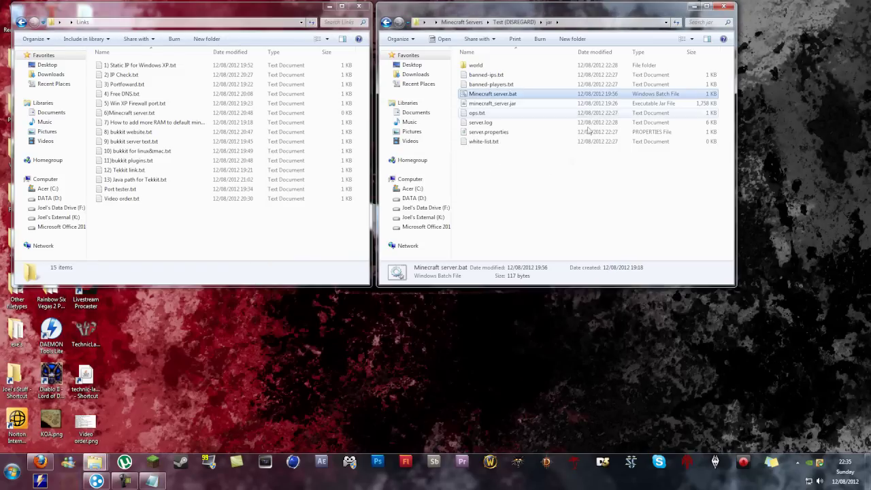
{"action": "left_click", "coordinate": [558, 195]}
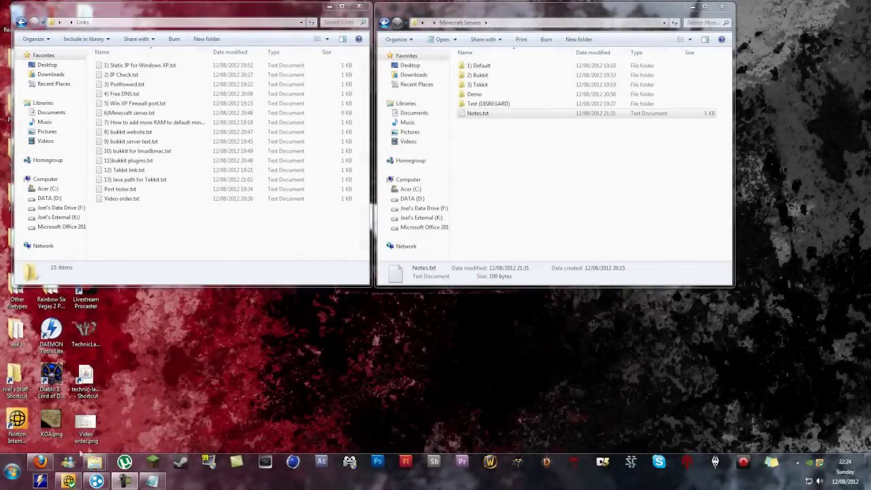
Step: Restore Firefox showing the Linksys WRT54GS Minecraft server port forwarding guide
{"action": "left_click", "coordinate": [40, 463]}
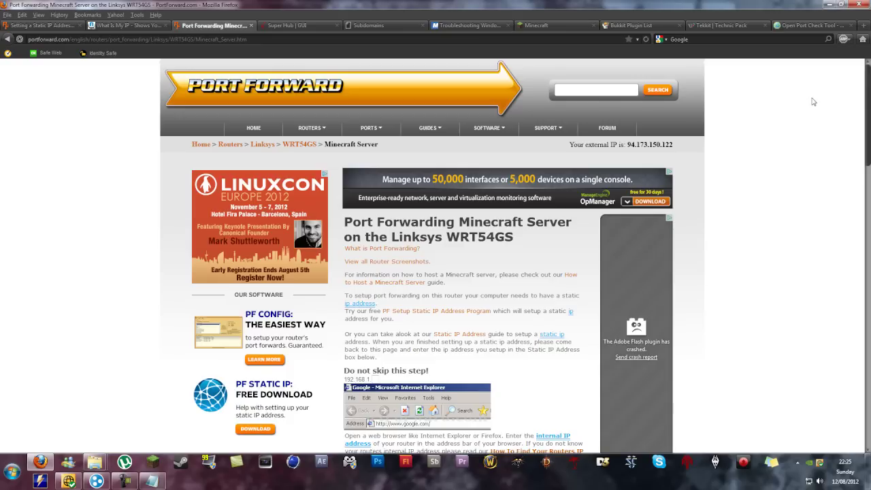
Step: Sign in to the Super Hub with the router password and open Advanced Settings down to Security
{"action": "left_click", "coordinate": [300, 26]}
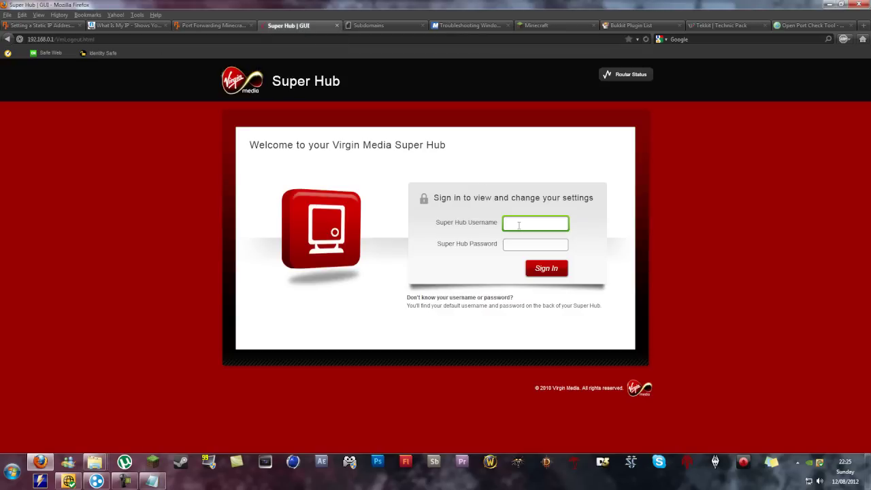
{"action": "key", "text": "Tab"}
{"action": "type", "text": "c"}
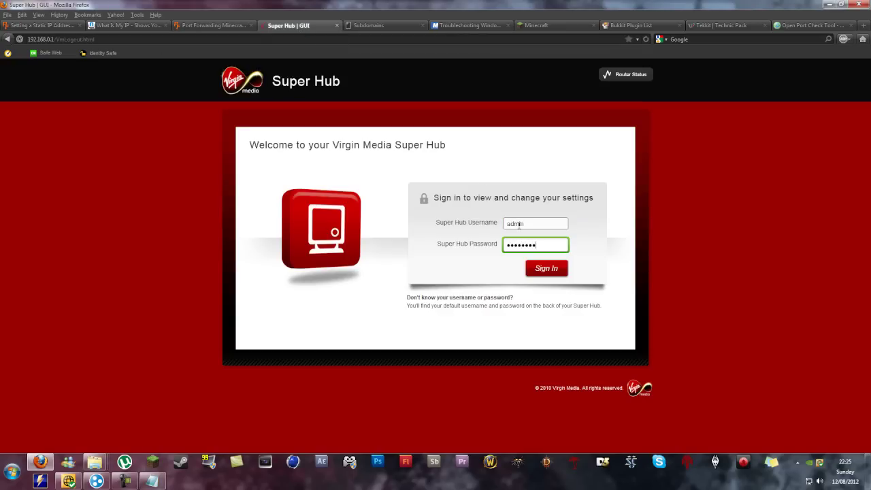
{"action": "key", "text": "Return"}
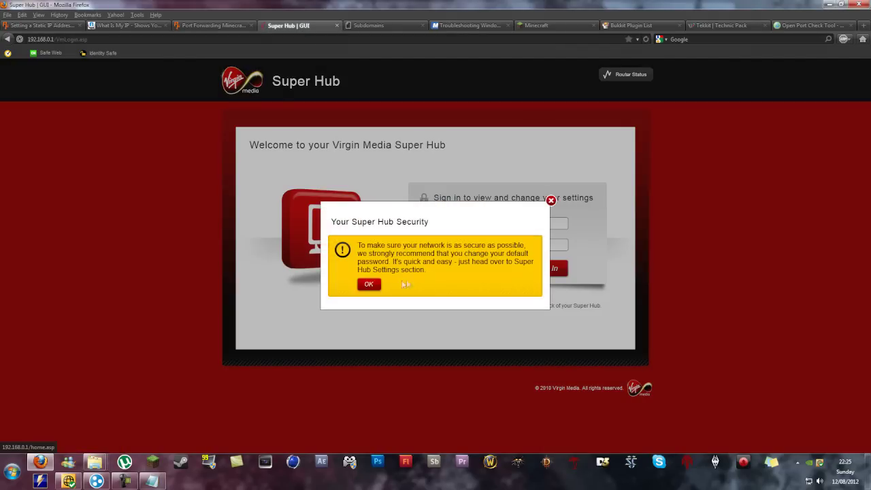
{"action": "left_click", "coordinate": [379, 284]}
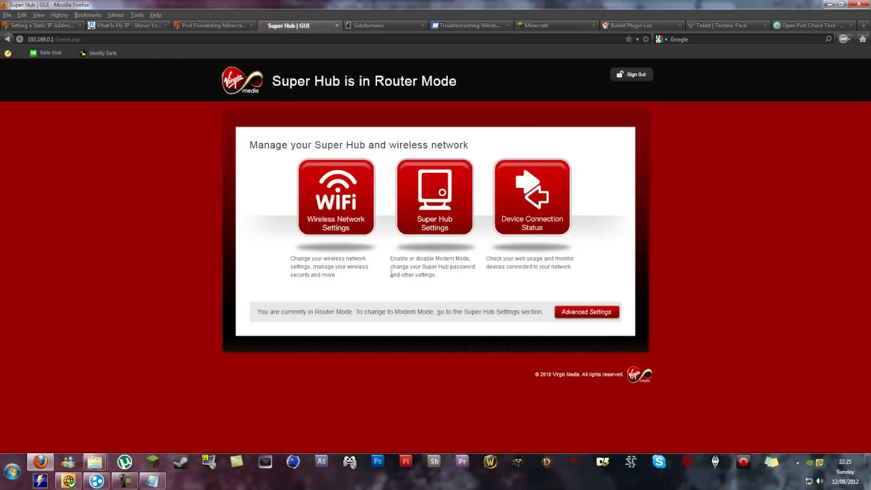
{"action": "left_click", "coordinate": [589, 314]}
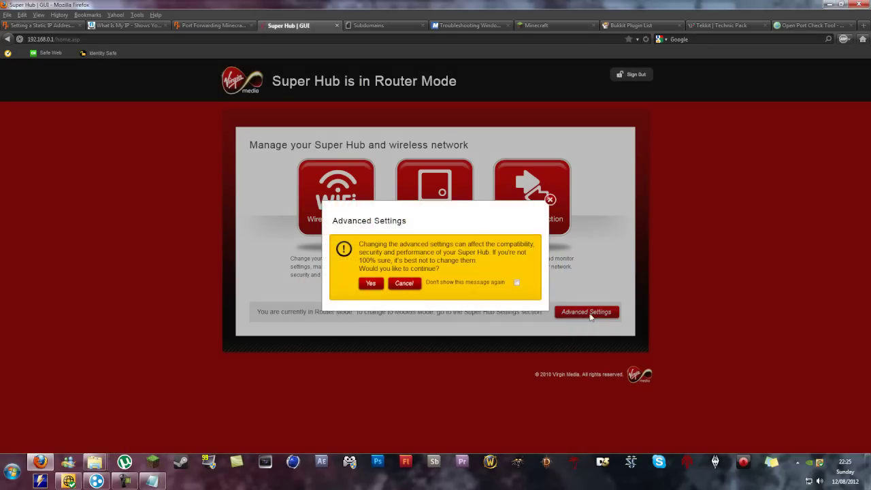
{"action": "left_click", "coordinate": [373, 286]}
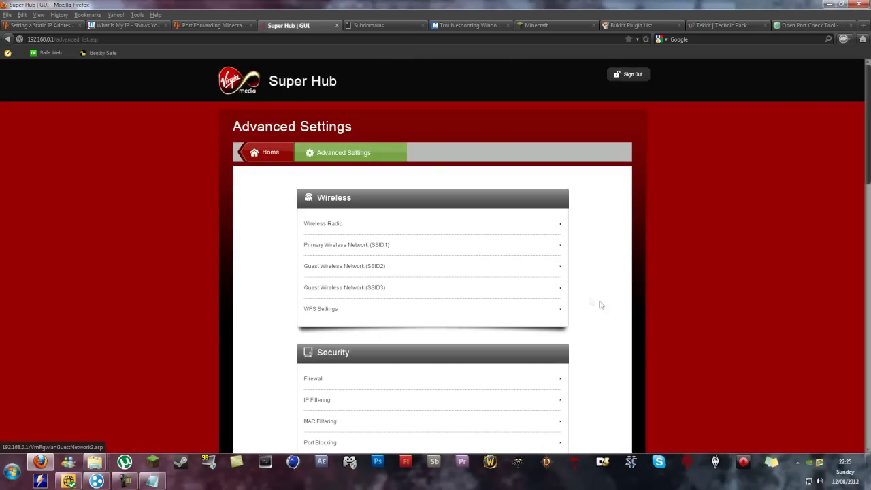
{"action": "scroll", "coordinate": [621, 301], "scroll_direction": "down", "scroll_amount": 5}
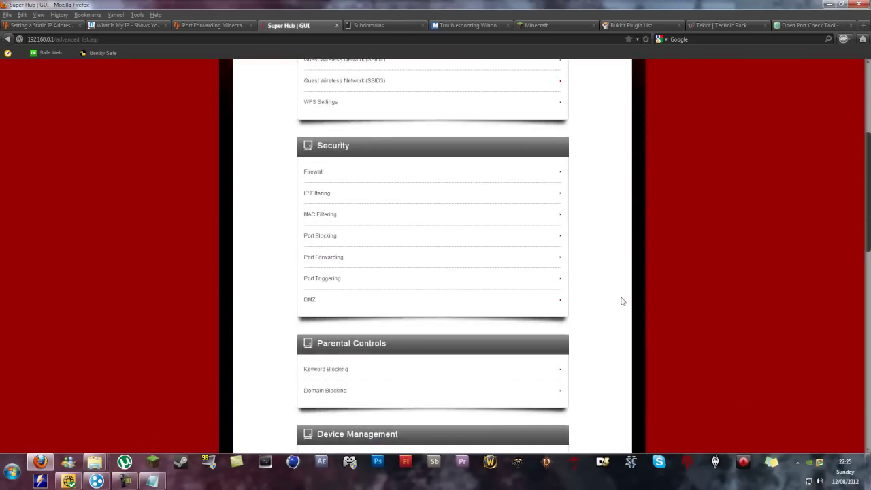
{"action": "scroll", "coordinate": [622, 301], "scroll_direction": "down", "scroll_amount": 1}
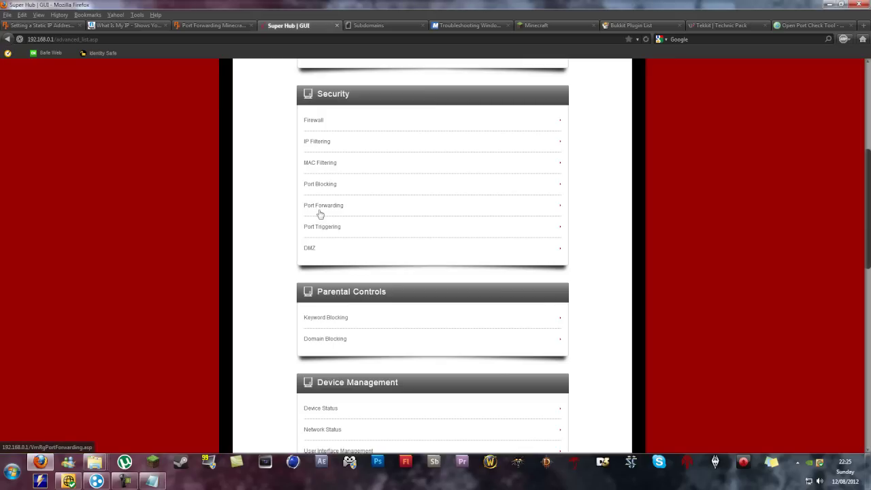
Step: Open the Port Forwarding page and inspect the existing 25565 rule
{"action": "left_click", "coordinate": [321, 208]}
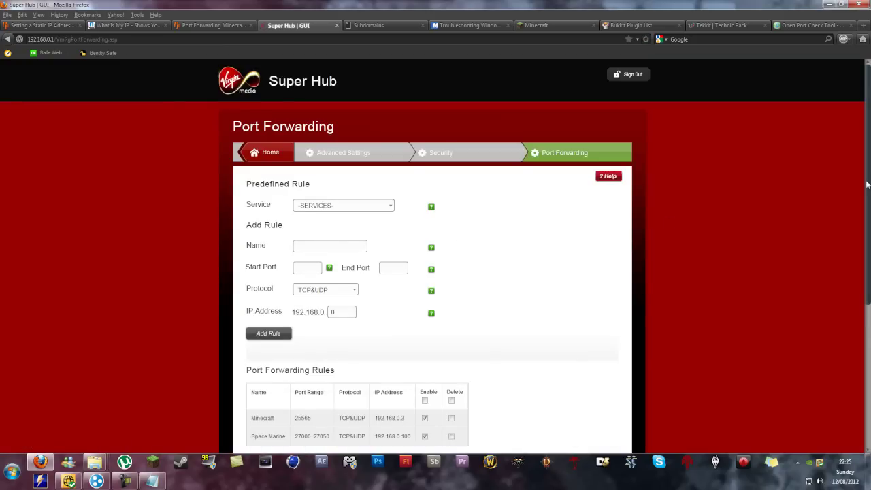
{"action": "scroll", "coordinate": [868, 184], "scroll_direction": "down", "scroll_amount": 2}
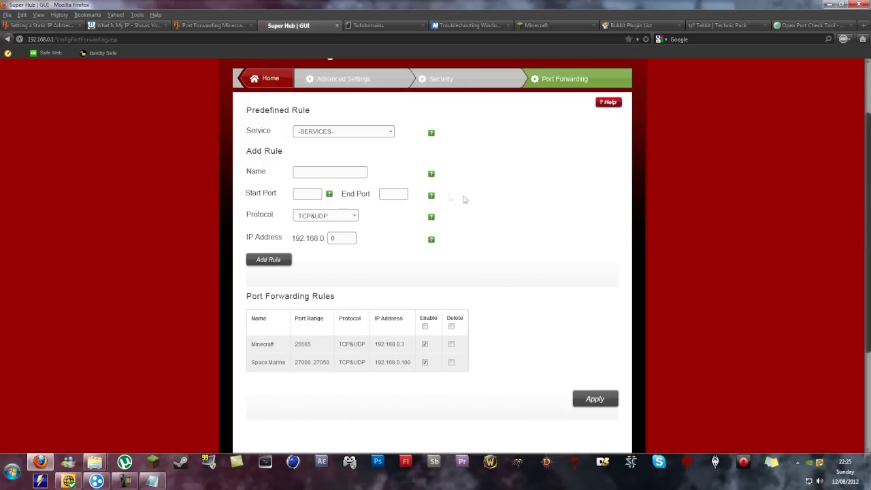
{"action": "left_click", "coordinate": [314, 171]}
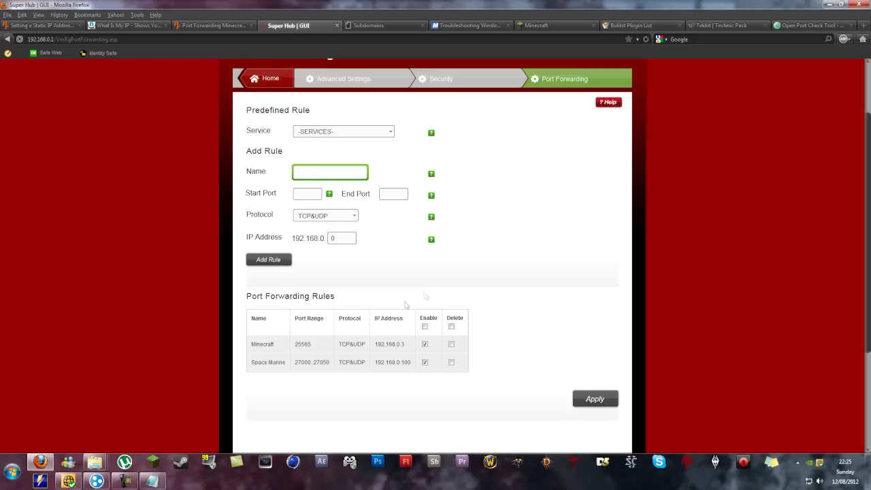
{"action": "double_click", "coordinate": [303, 344]}
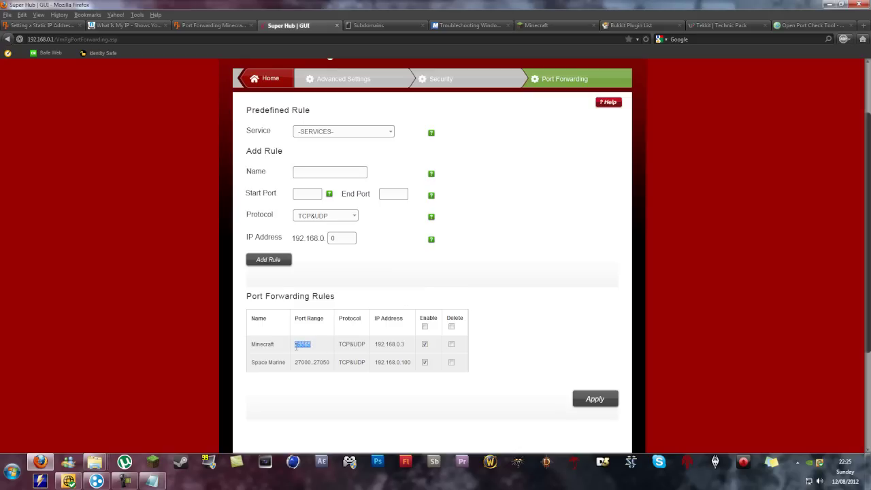
{"action": "left_click", "coordinate": [551, 267]}
Step: Add a Minecraft2 rule for port 25566 to 192.168.0.100 and apply it
{"action": "left_click", "coordinate": [330, 174]}
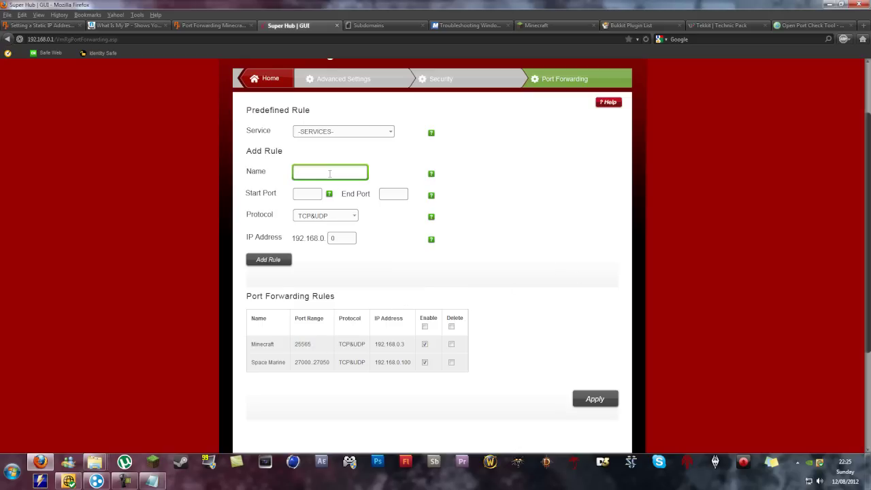
{"action": "type", "text": "Minecraft2"}
{"action": "key", "text": "Tab"}
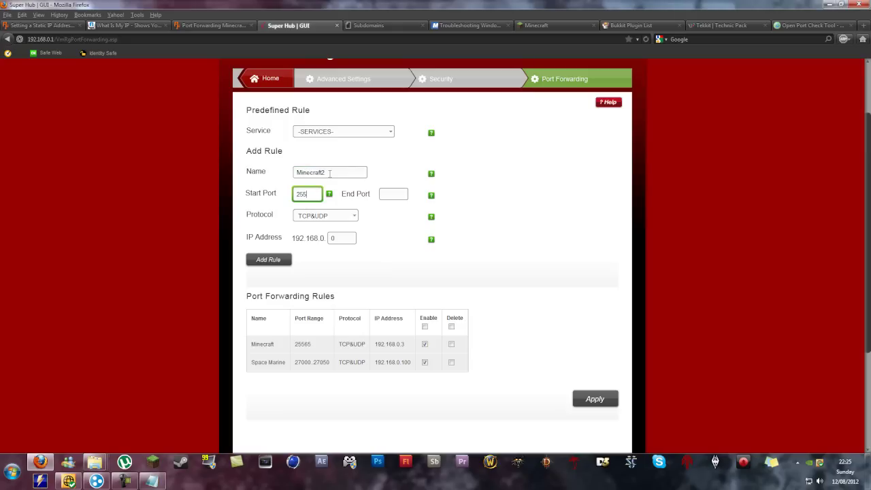
{"action": "left_click", "coordinate": [387, 194]}
{"action": "type", "text": "2556"}
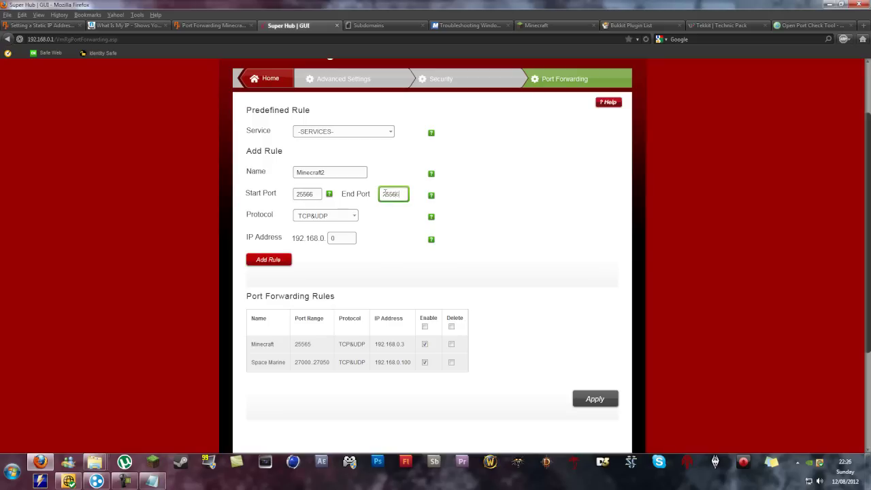
{"action": "type", "text": "6"}
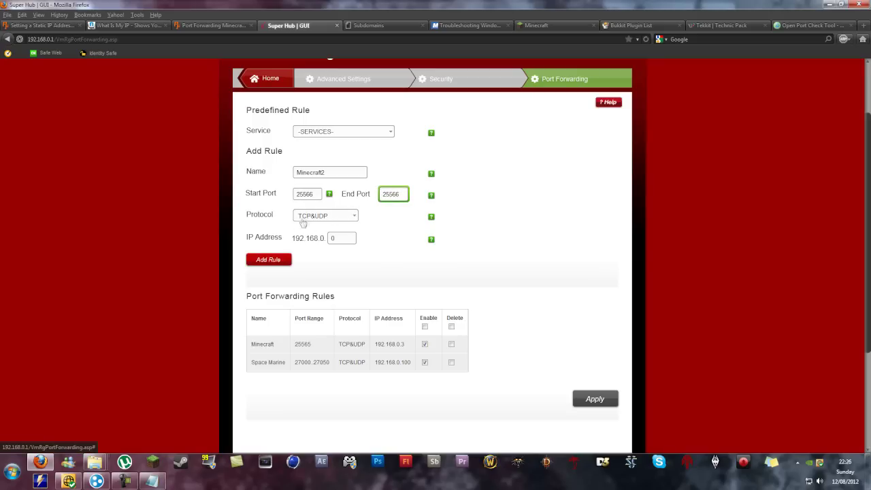
{"action": "left_click", "coordinate": [348, 237]}
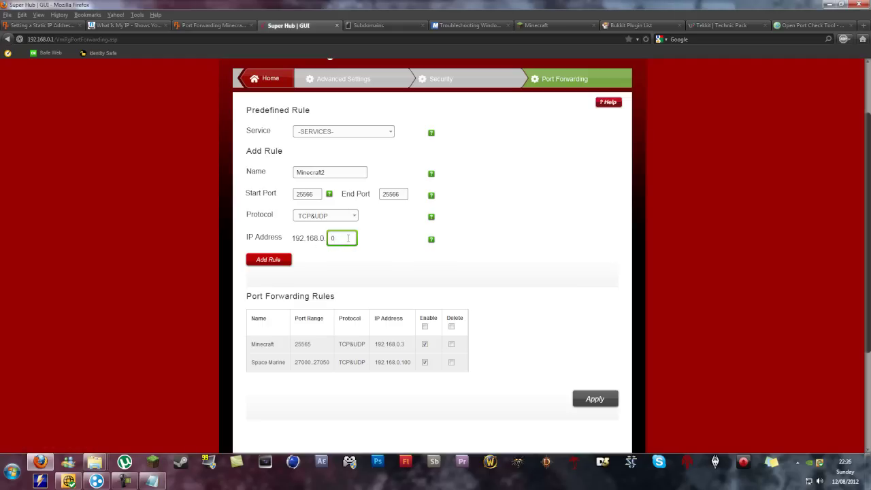
{"action": "type", "text": "100"}
{"action": "left_click", "coordinate": [277, 264]}
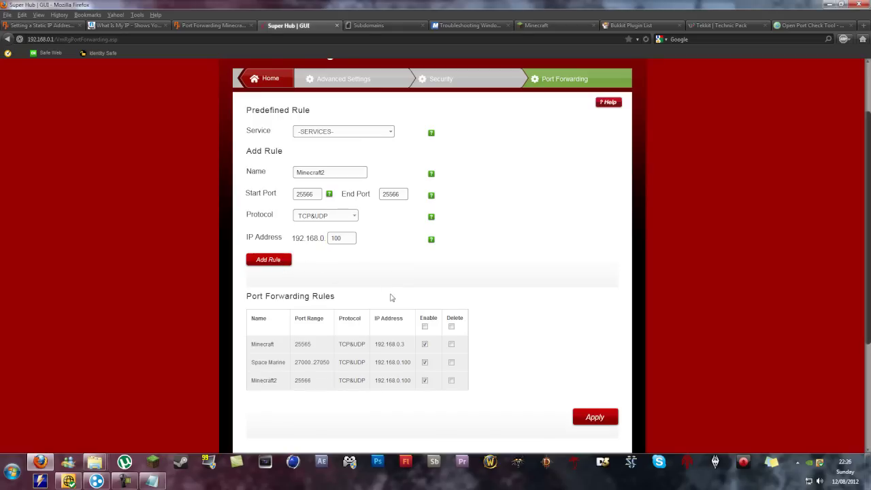
{"action": "scroll", "coordinate": [389, 295], "scroll_direction": "down", "scroll_amount": 1}
{"action": "left_click", "coordinate": [592, 366]}
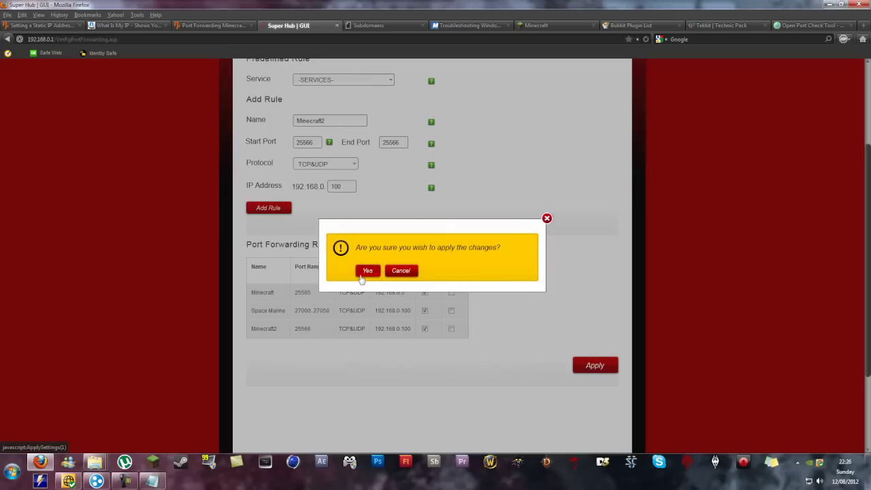
{"action": "left_click", "coordinate": [363, 274]}
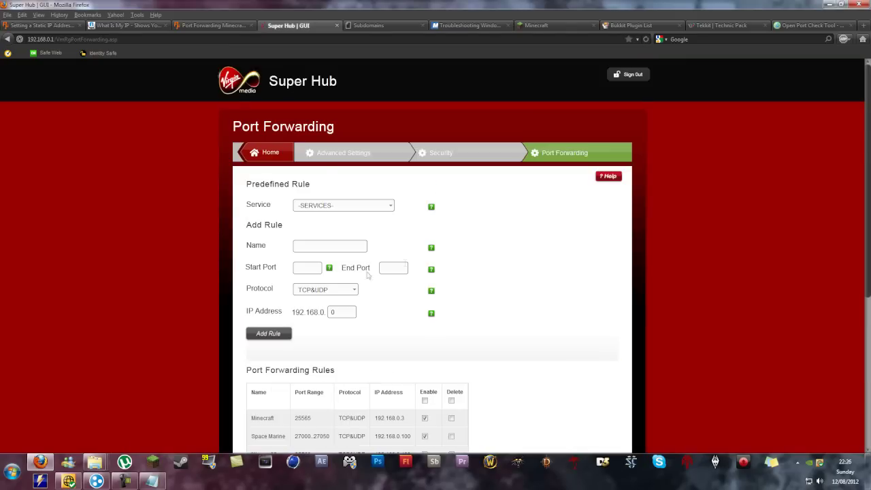
Step: Sign out of the Super Hub and minimise the browser on the port tester page
{"action": "left_click", "coordinate": [632, 75]}
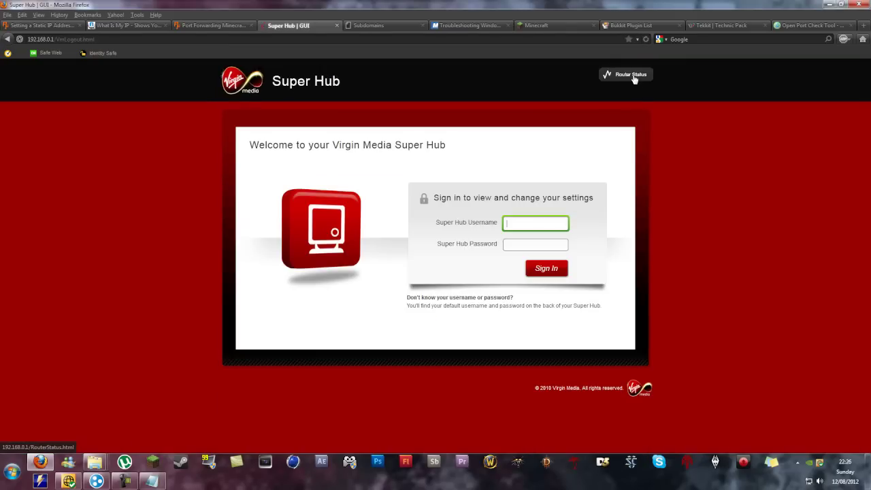
{"action": "left_click", "coordinate": [803, 25]}
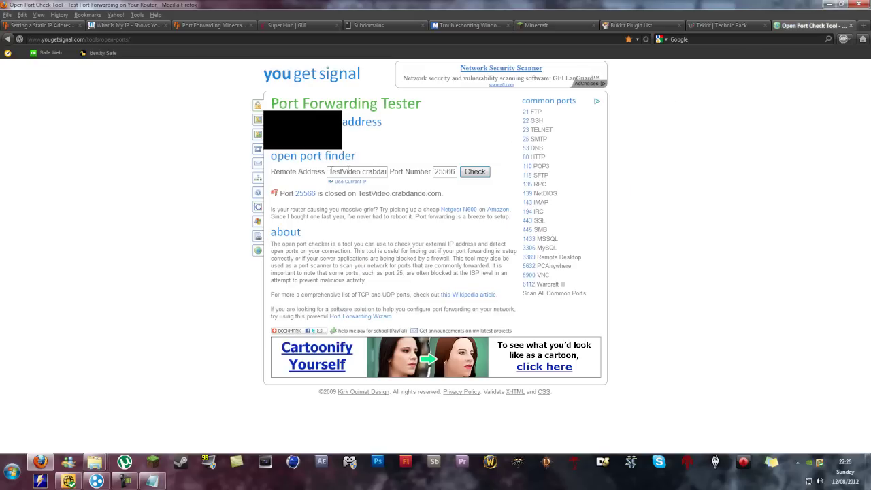
{"action": "left_click", "coordinate": [830, 5]}
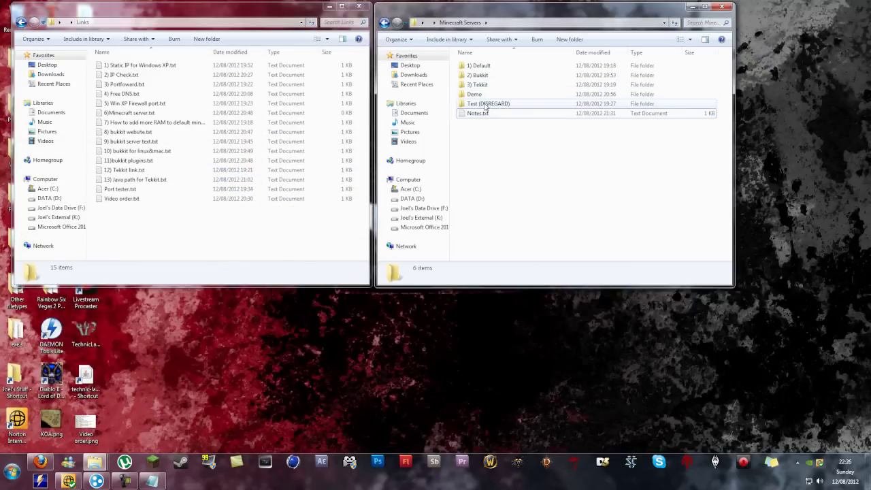
Step: Launch Minecraft_Server.exe from Test (DISREGARD) > exe and move its console aside
{"action": "double_click", "coordinate": [486, 96]}
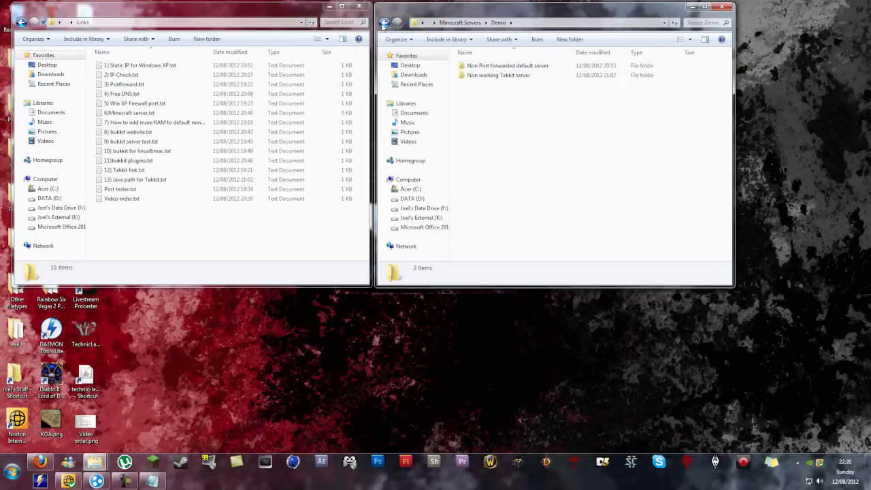
{"action": "key", "text": "BackSpace"}
{"action": "double_click", "coordinate": [476, 104]}
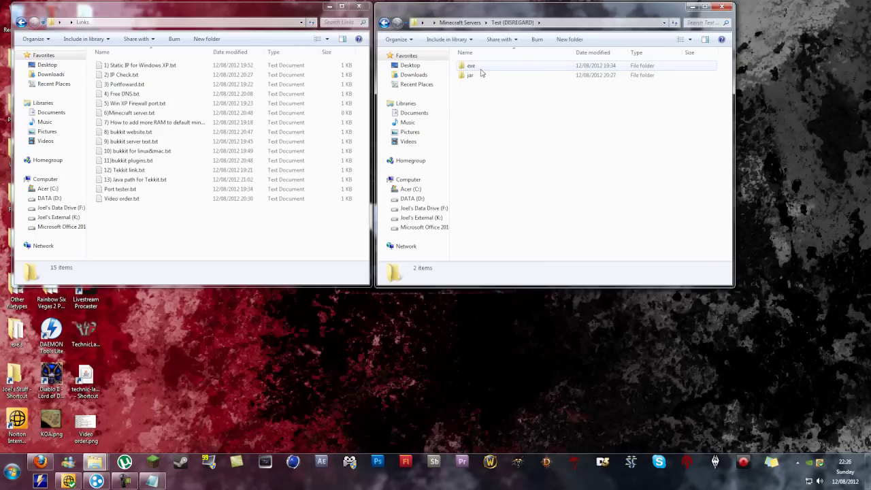
{"action": "double_click", "coordinate": [476, 66]}
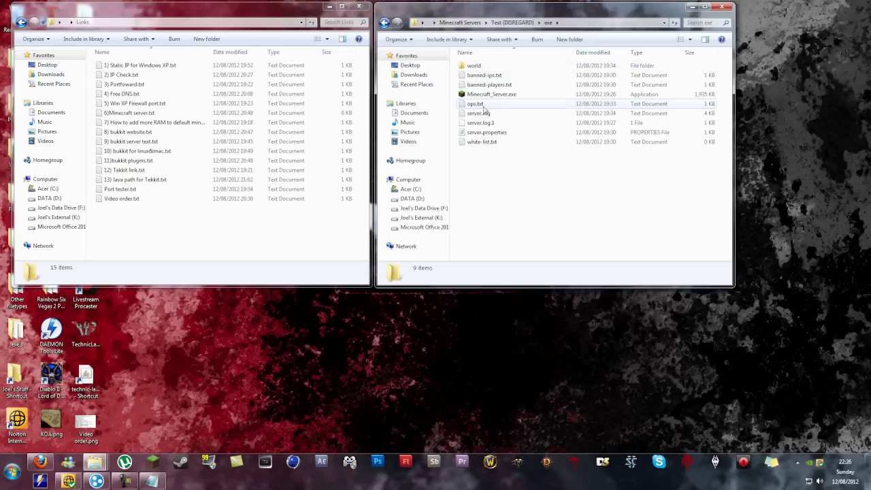
{"action": "double_click", "coordinate": [489, 94]}
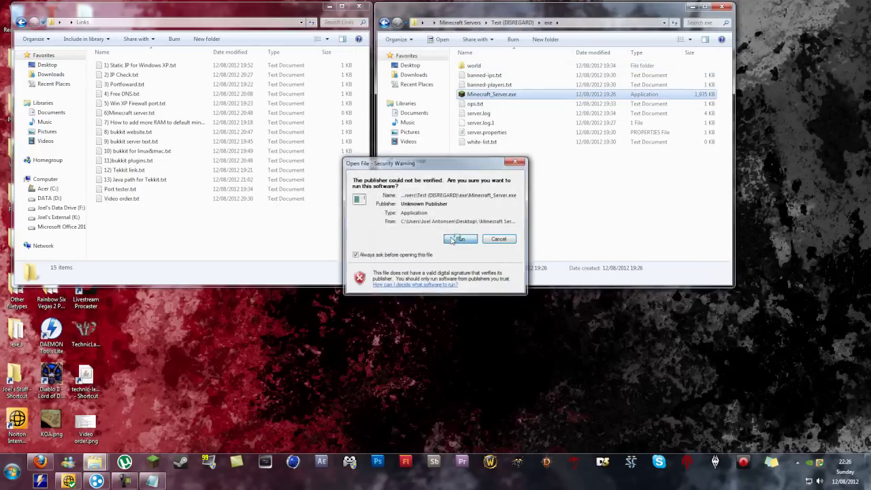
{"action": "left_click", "coordinate": [453, 239]}
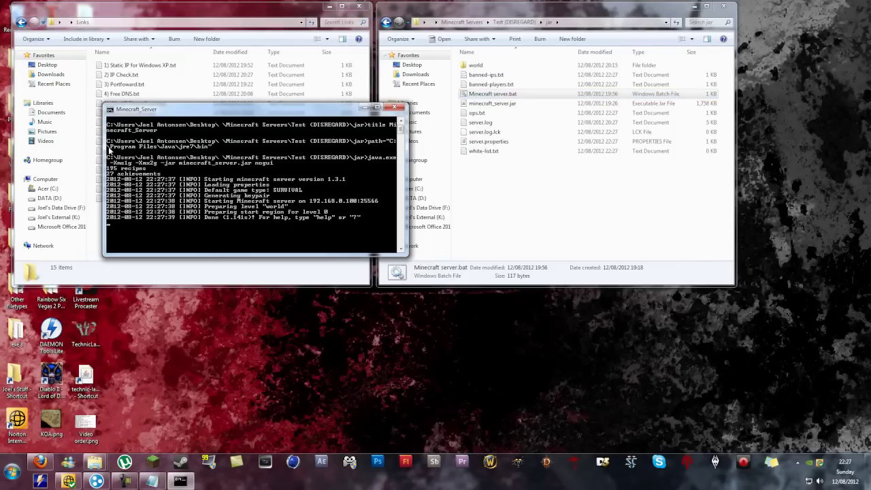
{"action": "left_click_drag", "start_coordinate": [221, 111], "coordinate": [188, 270]}
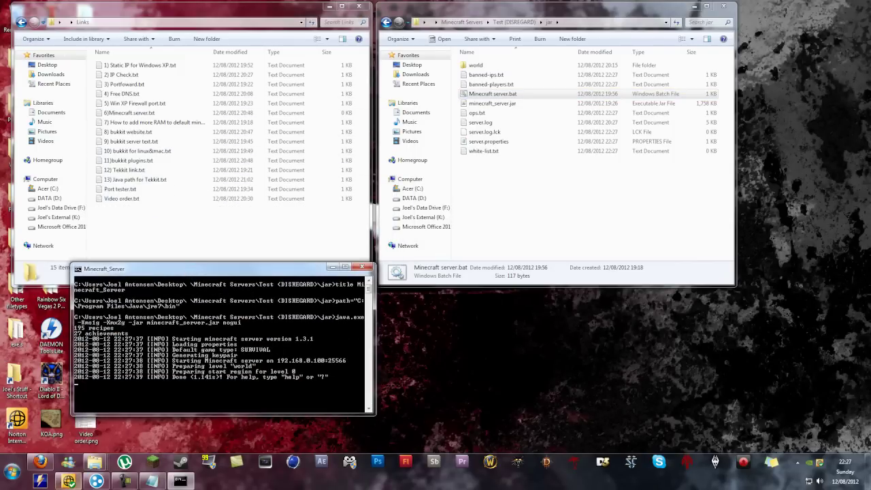
{"action": "left_click", "coordinate": [41, 462]}
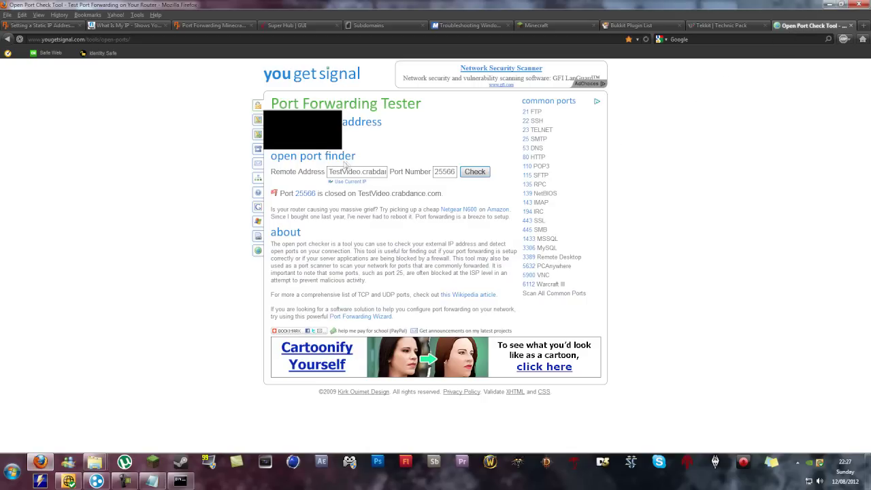
Step: Recheck port 25566 on TestVideo.crabdance.com in the yougetsignal port tester
{"action": "left_click", "coordinate": [368, 25]}
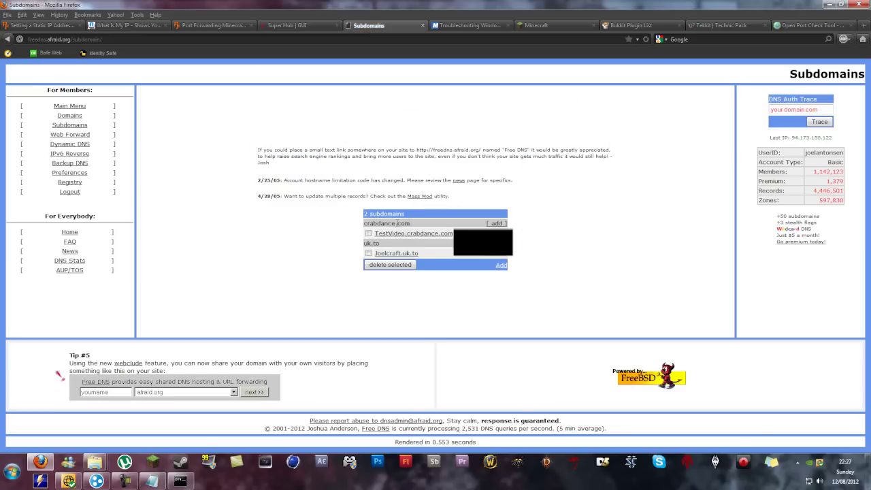
{"action": "left_click", "coordinate": [792, 27]}
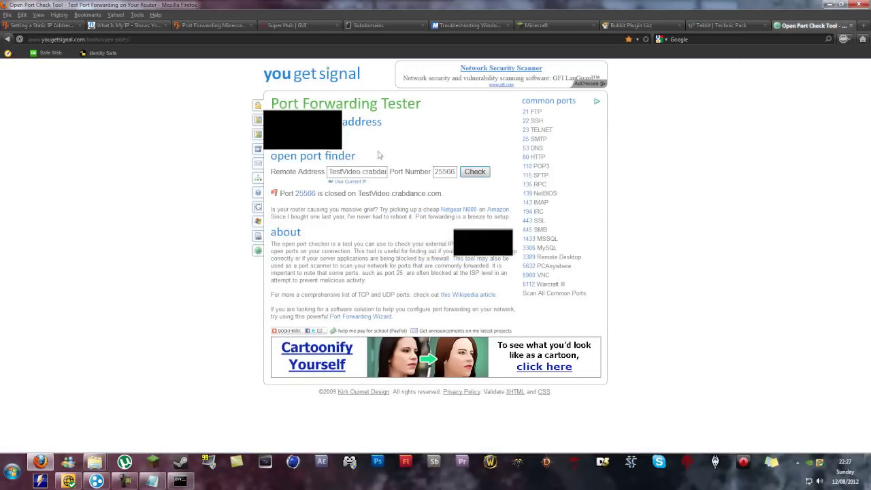
{"action": "left_click_drag", "start_coordinate": [329, 172], "coordinate": [386, 172]}
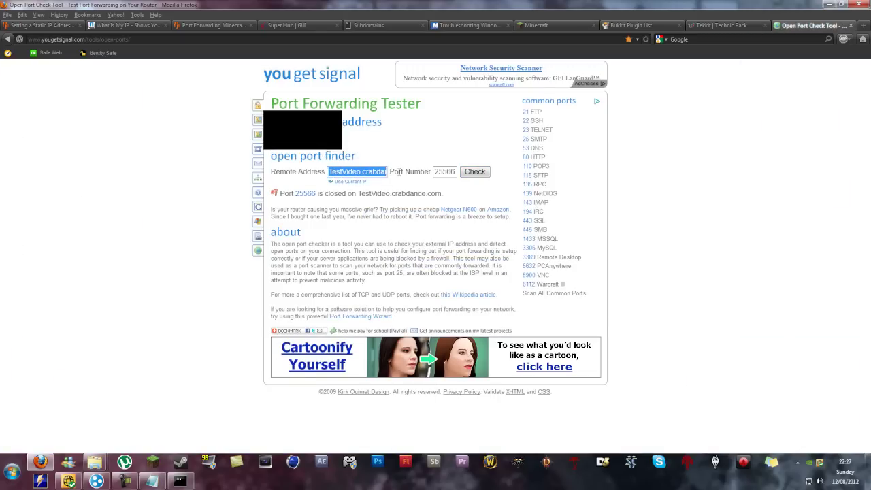
{"action": "left_click", "coordinate": [382, 172]}
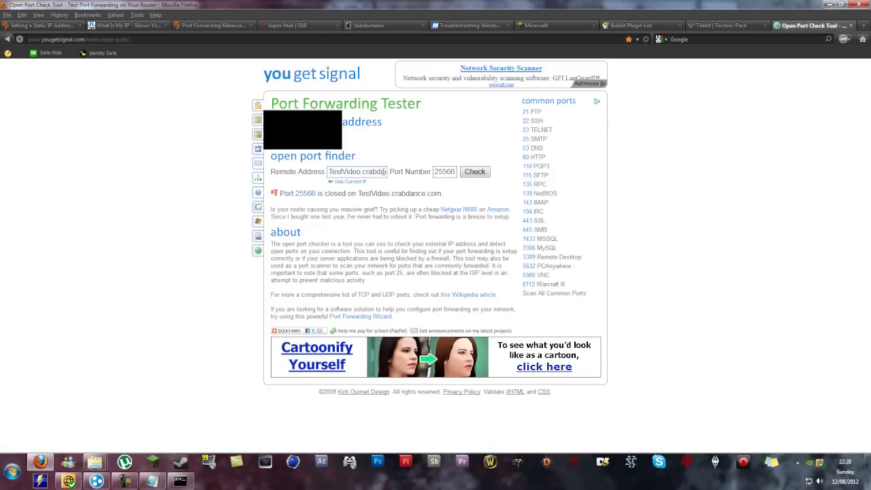
{"action": "key", "text": "Right"}
{"action": "key", "text": "Right"}
{"action": "key", "text": "Right"}
{"action": "key", "text": "Right"}
{"action": "key", "text": "Right"}
{"action": "key", "text": "Right"}
{"action": "key", "text": "Right"}
{"action": "left_click", "coordinate": [479, 175]}
{"action": "left_click", "coordinate": [480, 174]}
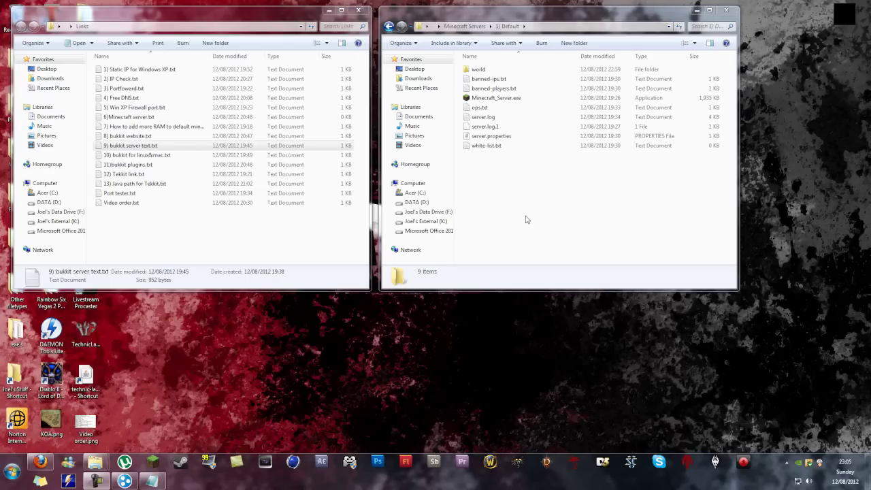
Step: Open server.properties from the 1) Default folder in Notepad
{"action": "left_click", "coordinate": [496, 99]}
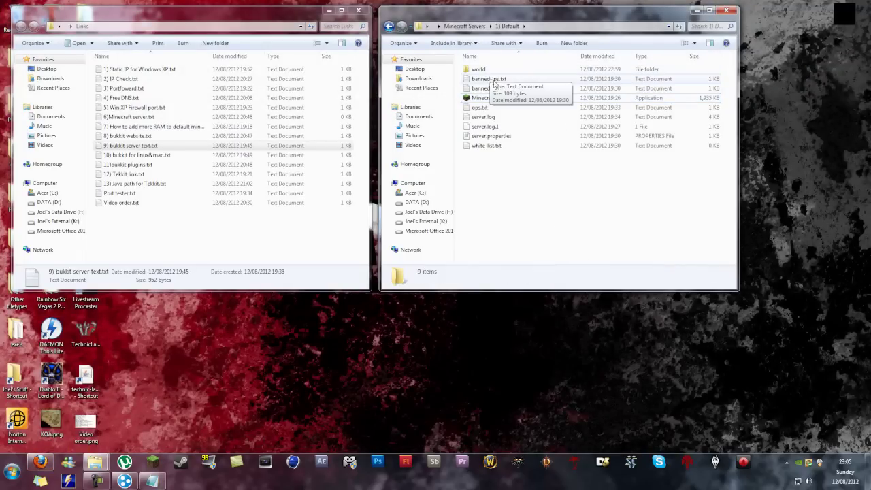
{"action": "double_click", "coordinate": [496, 137]}
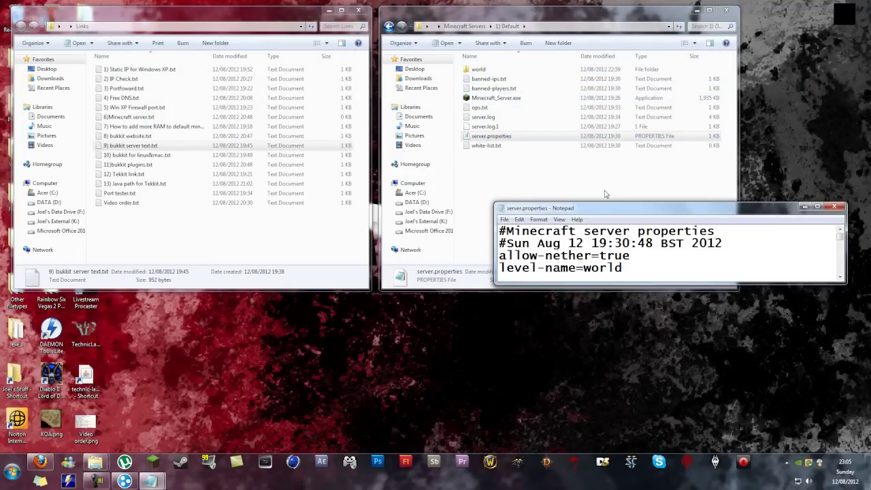
Step: Enlarge Notepad and review server-port 25566, server-ip 192.168.0.100 and the motd line
{"action": "left_click_drag", "start_coordinate": [599, 208], "coordinate": [184, 51]}
{"action": "left_click_drag", "start_coordinate": [231, 130], "coordinate": [242, 410]}
{"action": "left_click_drag", "start_coordinate": [223, 149], "coordinate": [182, 149]}
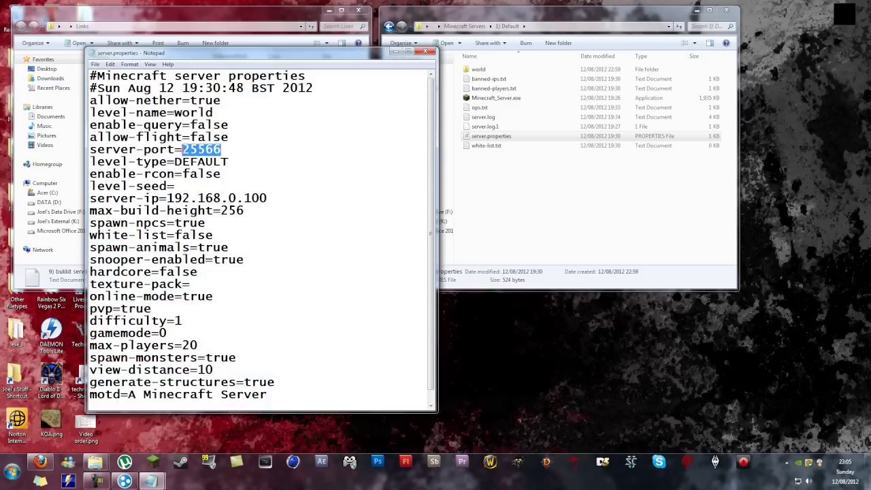
{"action": "left_click", "coordinate": [227, 148]}
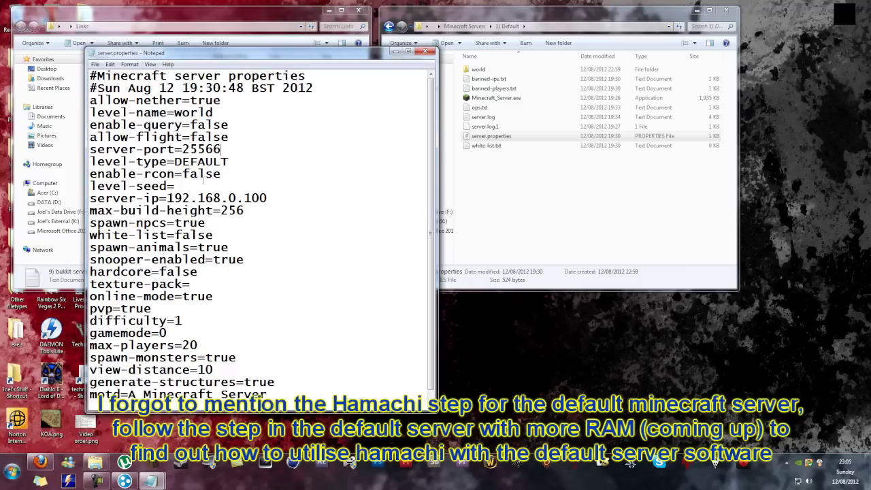
{"action": "left_click_drag", "start_coordinate": [166, 198], "coordinate": [267, 198]}
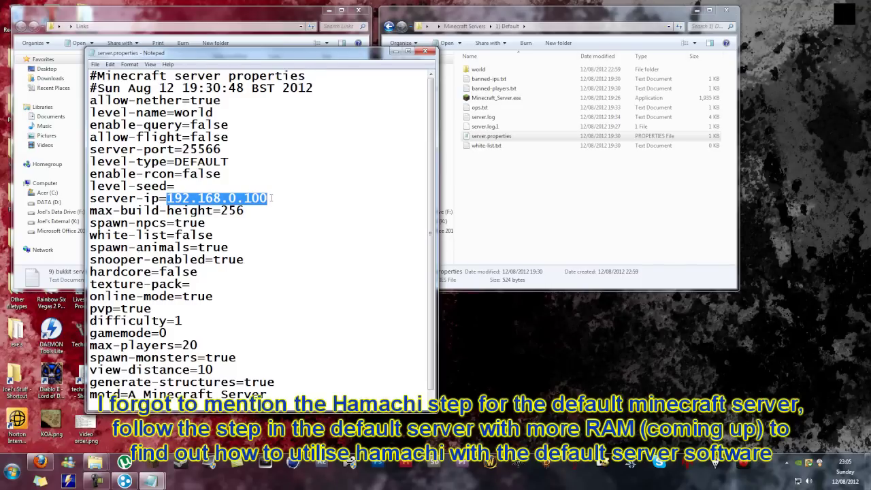
{"action": "left_click", "coordinate": [271, 198]}
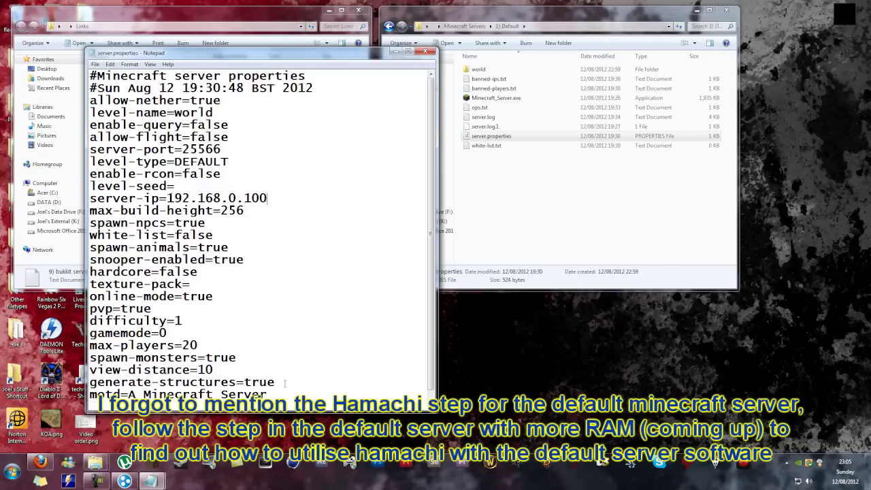
{"action": "left_click_drag", "start_coordinate": [275, 395], "coordinate": [127, 382]}
{"action": "left_click", "coordinate": [279, 383]}
{"action": "scroll", "coordinate": [188, 66], "scroll_direction": "up", "scroll_amount": 1}
Step: Close server.properties, confirm white-list.txt is empty, and go back to Minecraft Servers
{"action": "left_click", "coordinate": [425, 52]}
{"action": "left_click", "coordinate": [490, 146]}
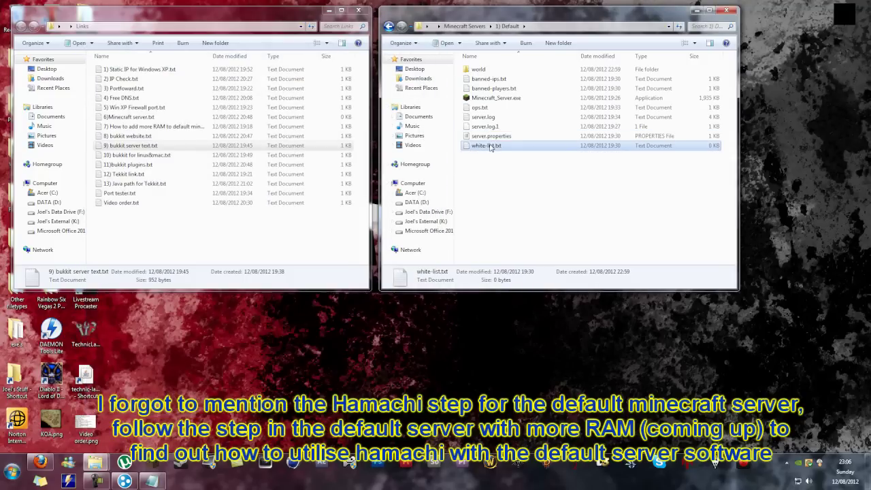
{"action": "double_click", "coordinate": [490, 146]}
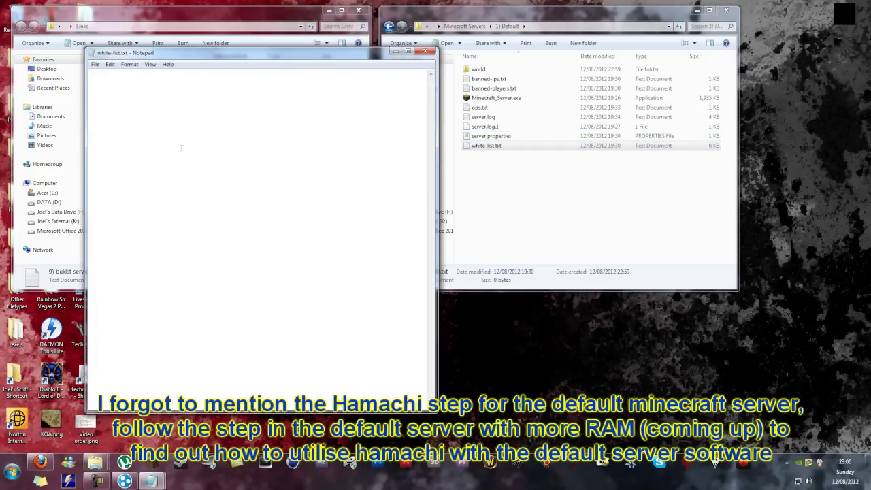
{"action": "left_click", "coordinate": [424, 52]}
{"action": "left_click", "coordinate": [501, 178]}
{"action": "left_click", "coordinate": [468, 26]}
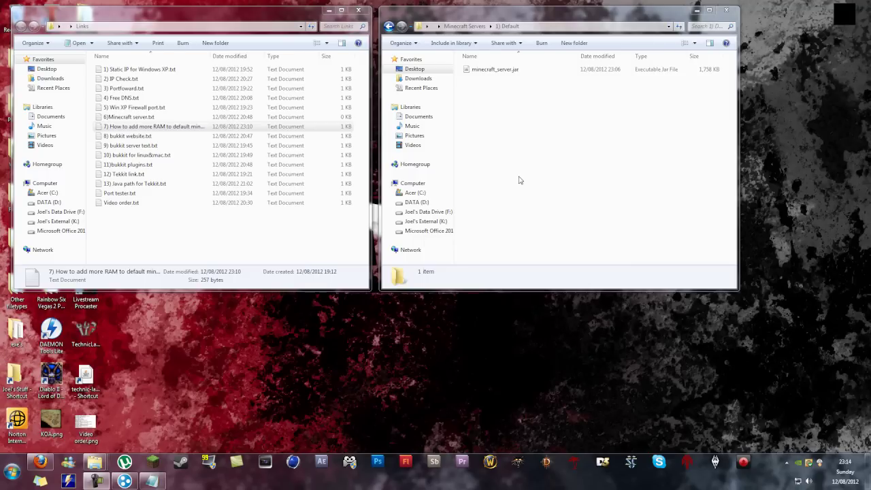
Step: Create a new text document named sfrgnsm.txt in the 1) Default folder and open it
{"action": "left_click", "coordinate": [492, 150]}
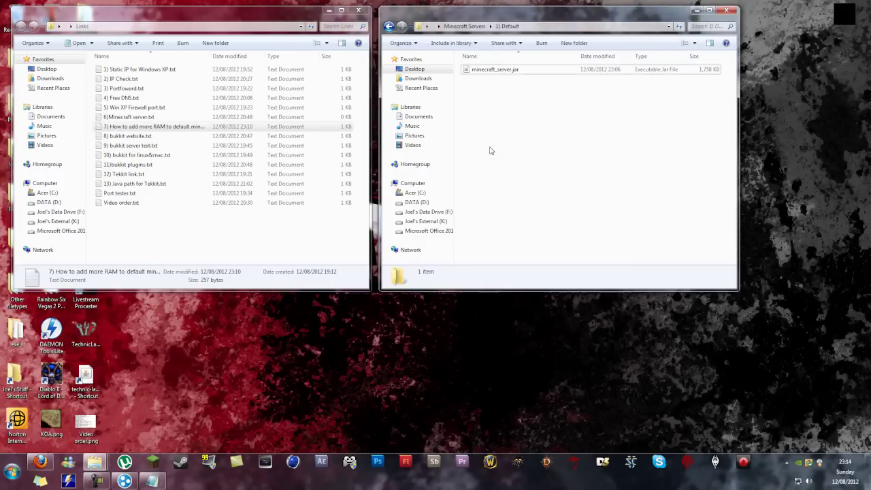
{"action": "right_click", "coordinate": [479, 107]}
{"action": "mouse_move", "coordinate": [535, 214]}
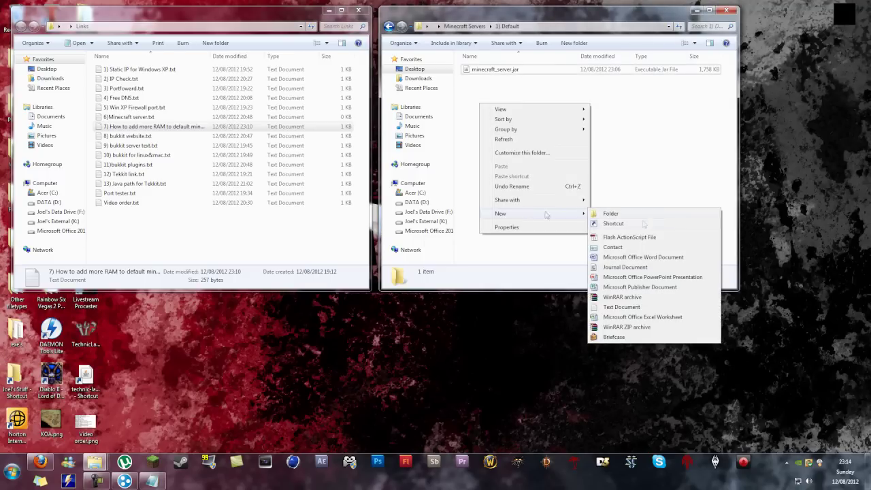
{"action": "left_click", "coordinate": [627, 307]}
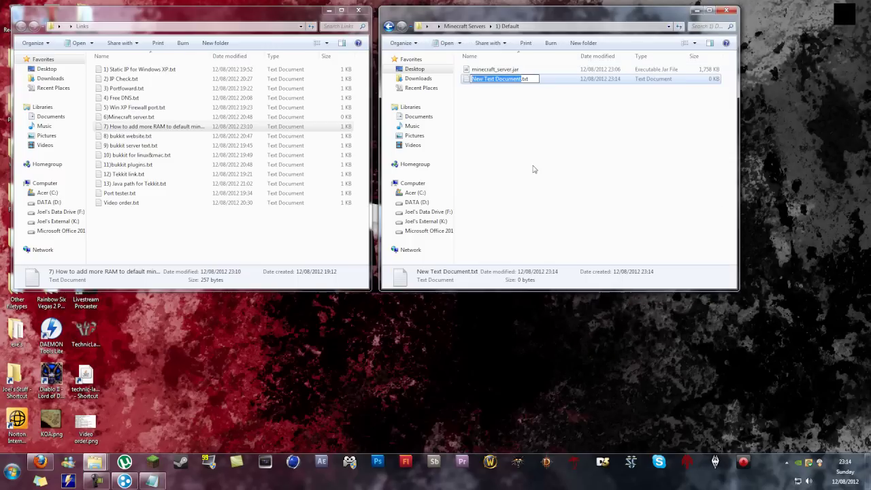
{"action": "type", "text": "sfrgnsm"}
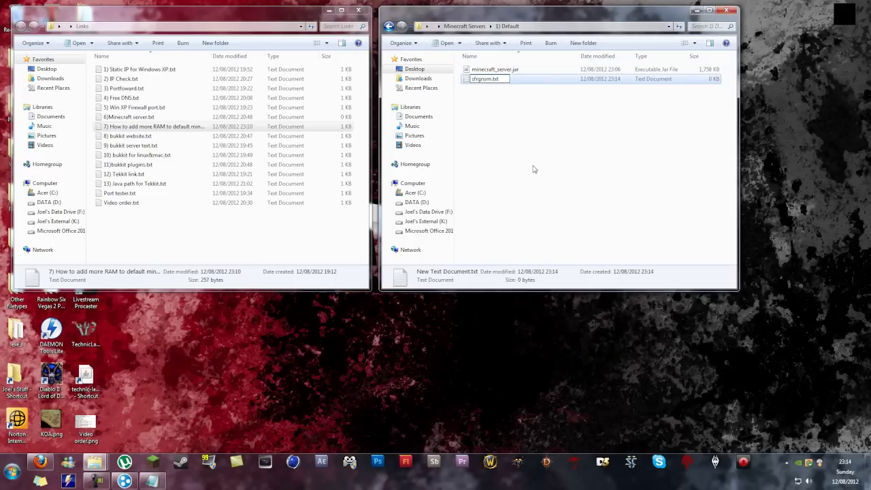
{"action": "key", "text": "Return"}
{"action": "key", "text": "Return"}
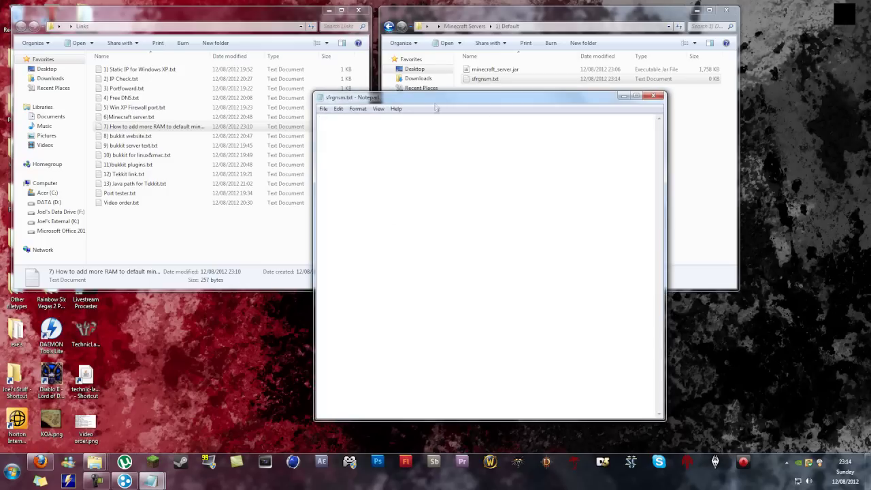
{"action": "left_click_drag", "start_coordinate": [451, 99], "coordinate": [527, 107]}
Step: Open the How to add more RAM note and inspect the java command's -Xms1048M and jre7 path
{"action": "double_click", "coordinate": [153, 127]}
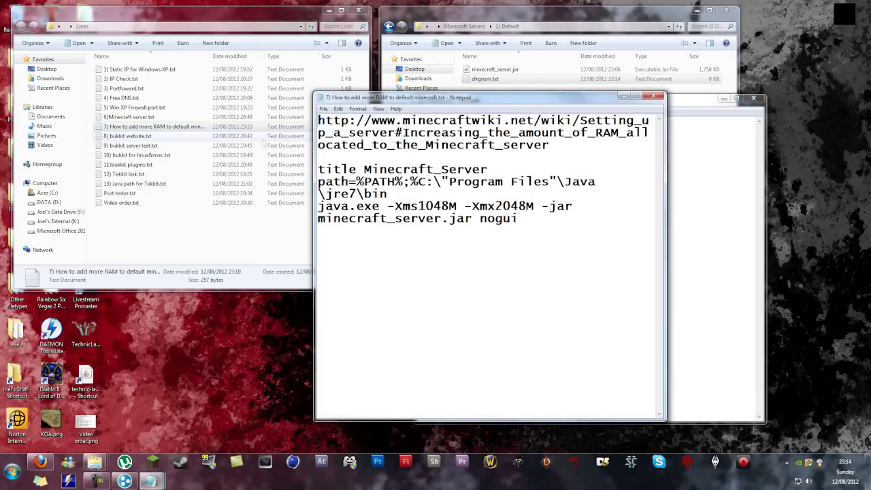
{"action": "left_click_drag", "start_coordinate": [451, 102], "coordinate": [145, 73]}
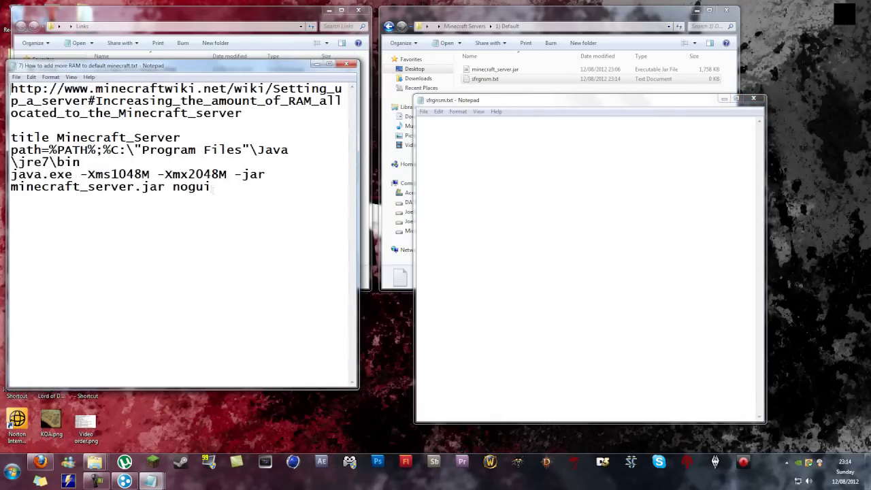
{"action": "mouse_move", "coordinate": [213, 187]}
{"action": "left_mouse_down"}
{"action": "mouse_move", "coordinate": [118, 174]}
{"action": "mouse_move", "coordinate": [203, 188]}
{"action": "left_mouse_up"}
{"action": "left_click_drag", "start_coordinate": [111, 174], "coordinate": [9, 137]}
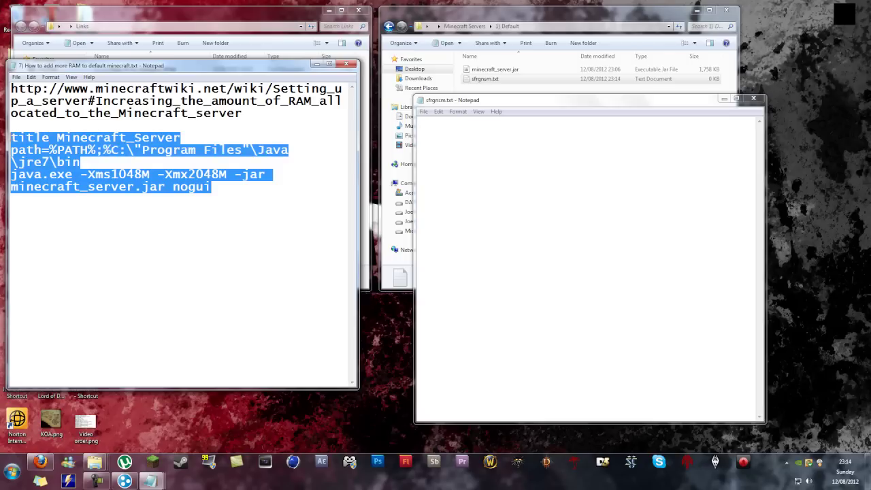
{"action": "left_click_drag", "start_coordinate": [50, 161], "coordinate": [18, 162]}
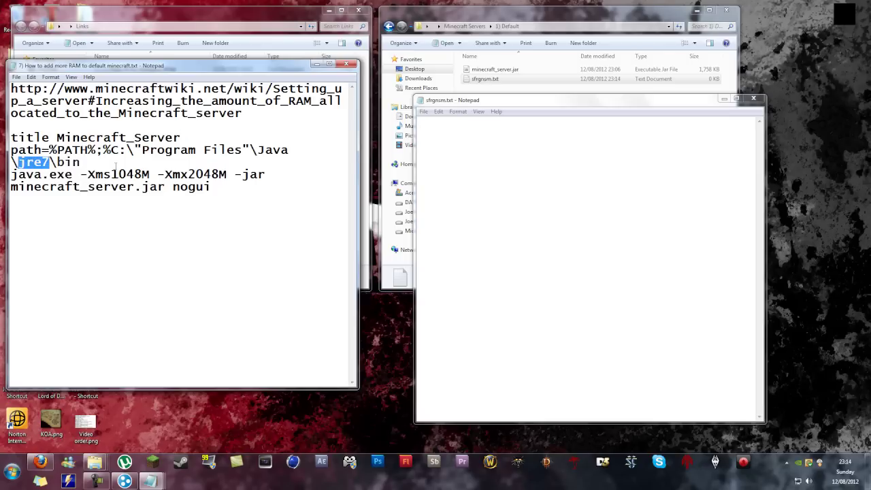
{"action": "left_click_drag", "start_coordinate": [115, 166], "coordinate": [102, 151]}
{"action": "left_click", "coordinate": [91, 166]}
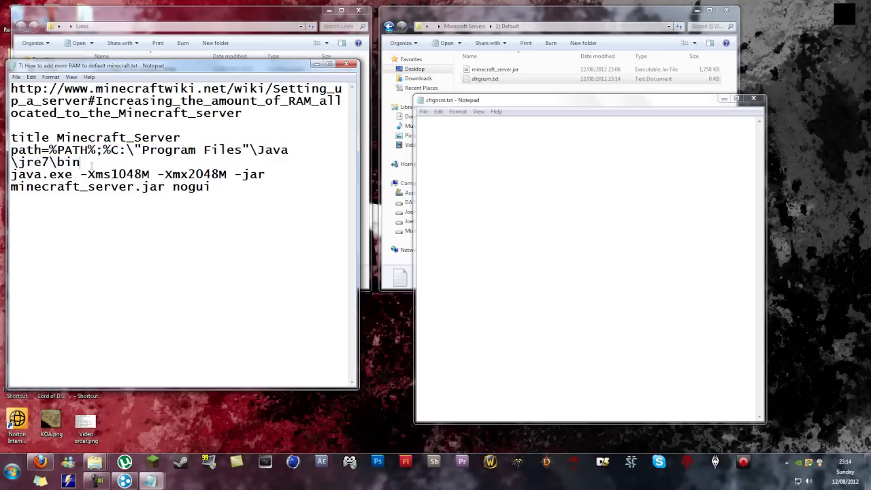
Step: Copy the four server-launch lines into the new empty text file
{"action": "left_click_drag", "start_coordinate": [243, 202], "coordinate": [3, 133]}
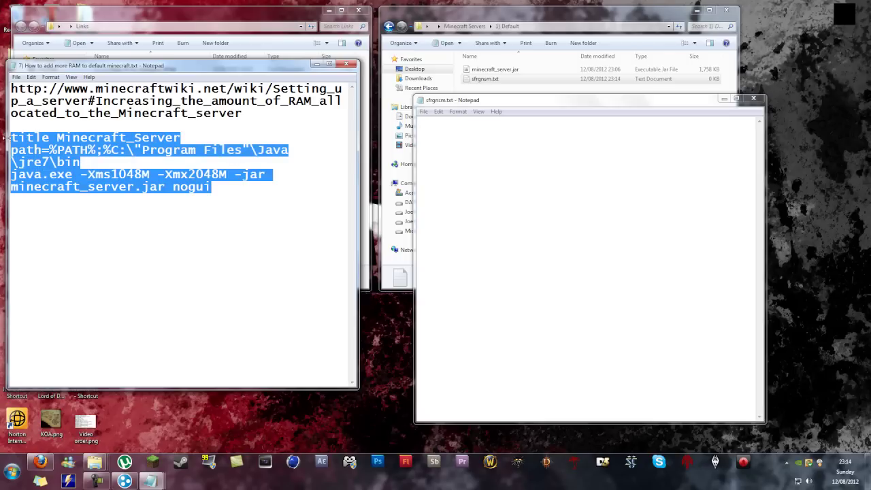
{"action": "right_click", "coordinate": [26, 143]}
{"action": "left_click", "coordinate": [60, 171]}
{"action": "left_click", "coordinate": [444, 199]}
{"action": "right_click", "coordinate": [492, 175]}
{"action": "left_click", "coordinate": [523, 222]}
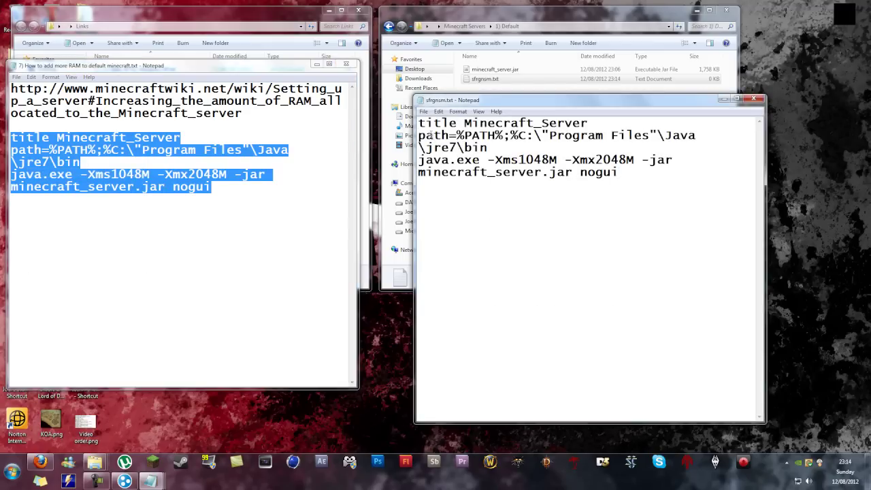
Step: Save the file as Run_Server.bat with type All Files, then close both notes
{"action": "left_click", "coordinate": [423, 111]}
{"action": "left_click", "coordinate": [437, 154]}
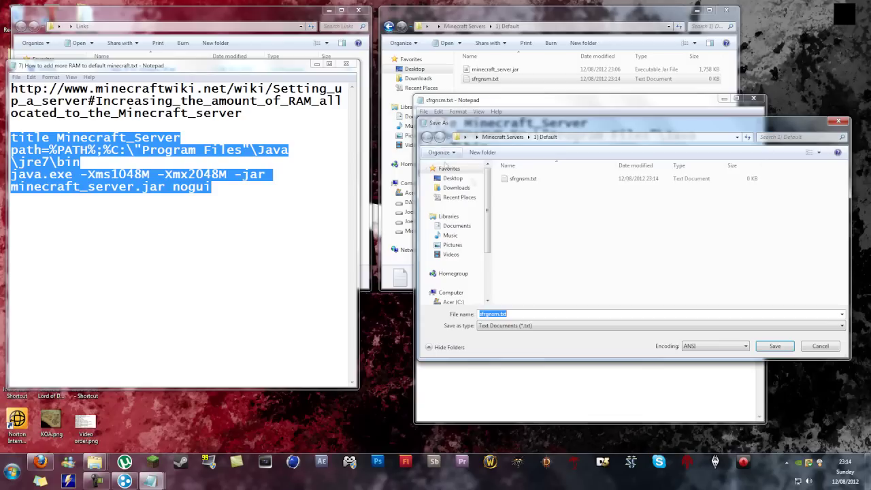
{"action": "type", "text": "Run_Server.bat"}
{"action": "left_click", "coordinate": [553, 327]}
{"action": "left_click", "coordinate": [551, 342]}
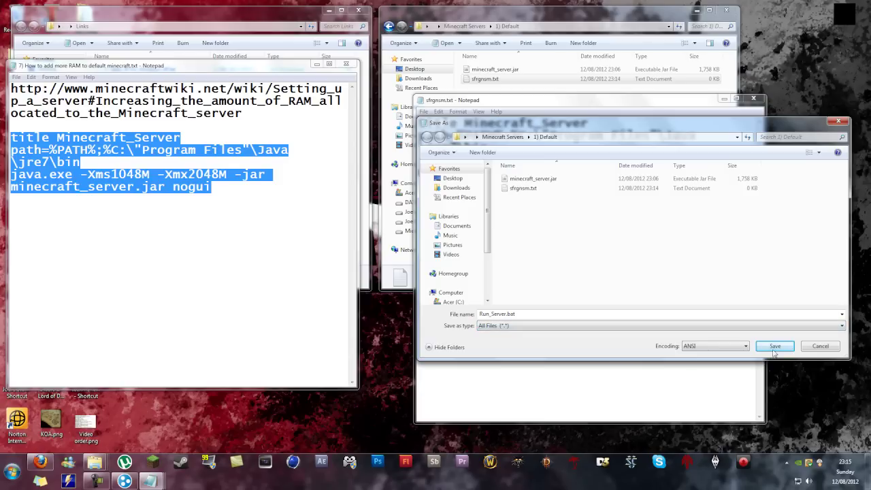
{"action": "left_click", "coordinate": [775, 347]}
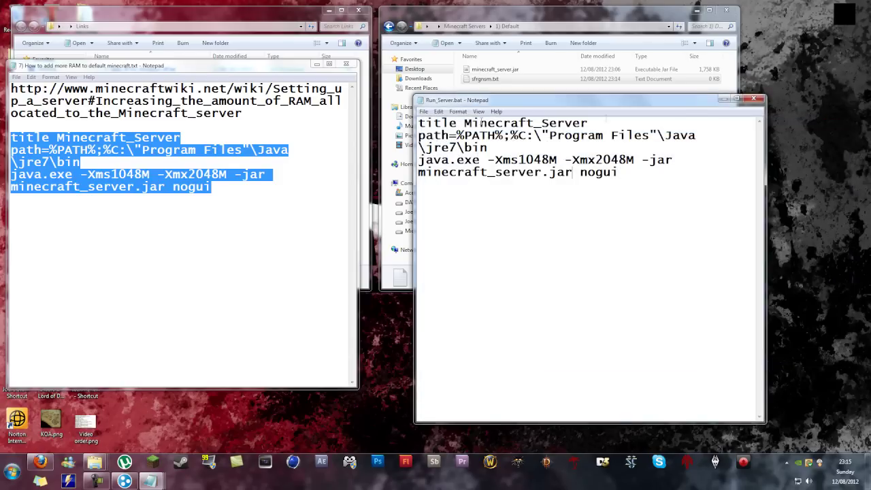
{"action": "left_click", "coordinate": [753, 102]}
{"action": "left_click", "coordinate": [348, 63]}
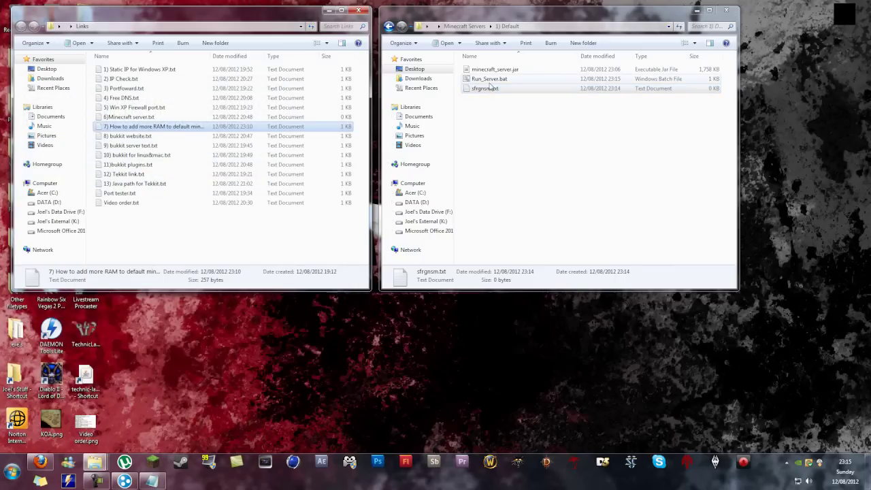
Step: Delete sfrgnsm.txt and run Run_Server.bat once to generate the world and config files
{"action": "key", "text": "Delete"}
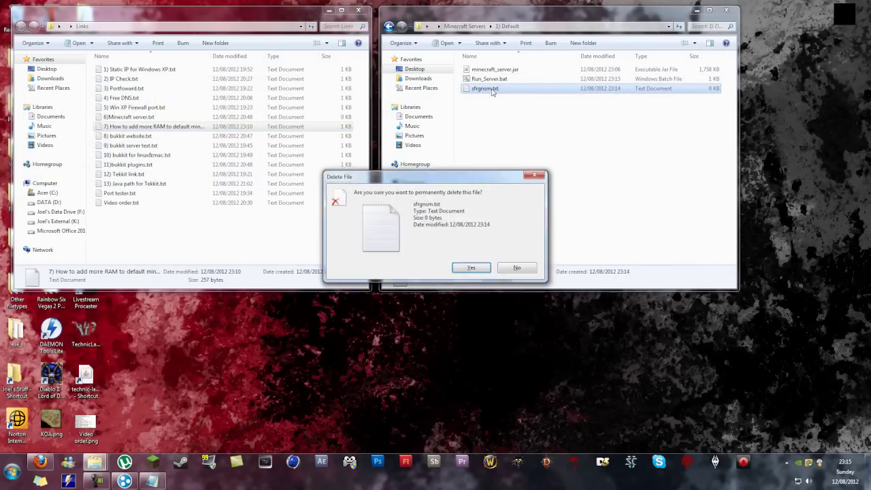
{"action": "key", "text": "Return"}
{"action": "double_click", "coordinate": [492, 79]}
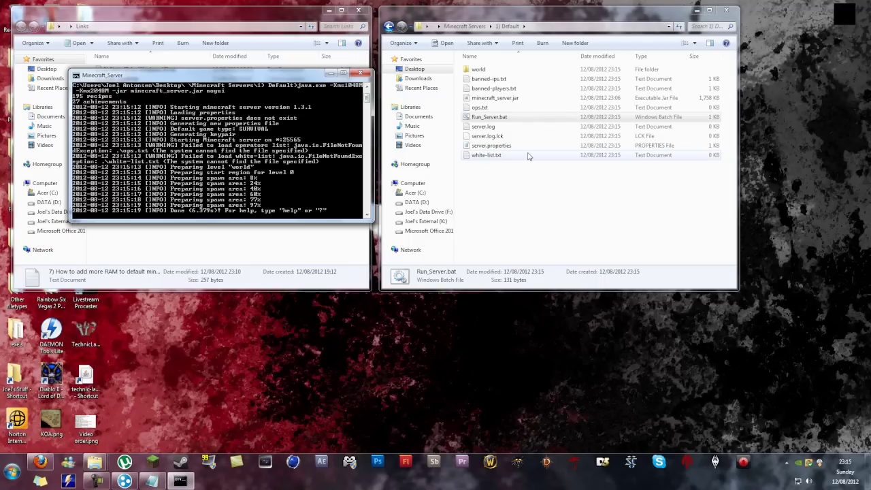
{"action": "left_click", "coordinate": [360, 73]}
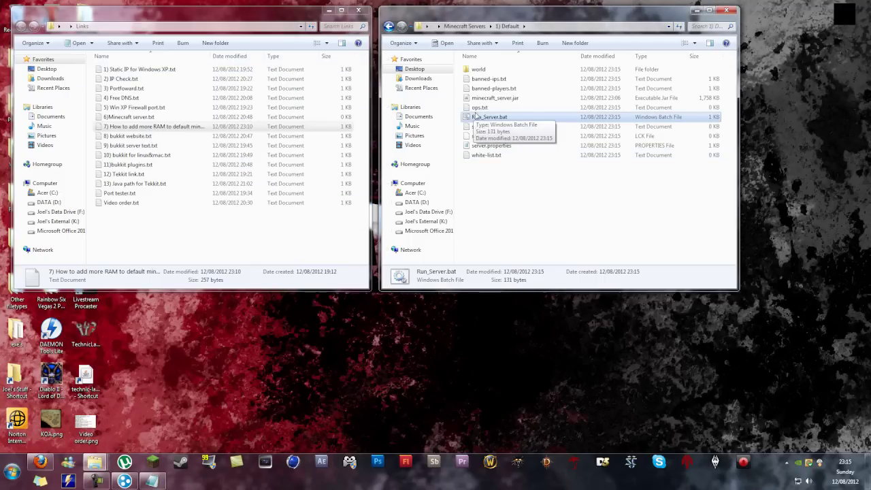
Step: Remove the nogui option from Run_Server.bat and save the change
{"action": "right_click", "coordinate": [474, 116]}
{"action": "left_click", "coordinate": [503, 134]}
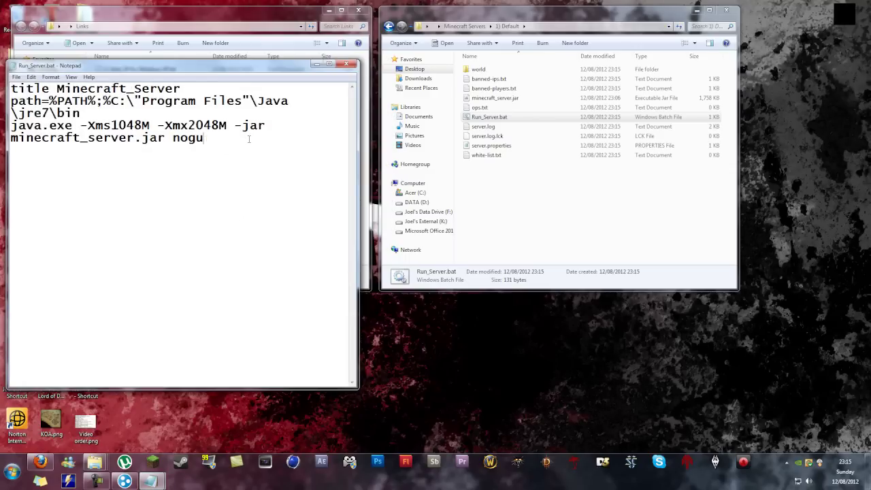
{"action": "key", "text": "BackSpace"}
{"action": "key", "text": "BackSpace"}
{"action": "key", "text": "BackSpace"}
{"action": "left_click", "coordinate": [346, 64]}
Step: Relaunch the server with its status window, stop it, and open server.properties
{"action": "double_click", "coordinate": [476, 116]}
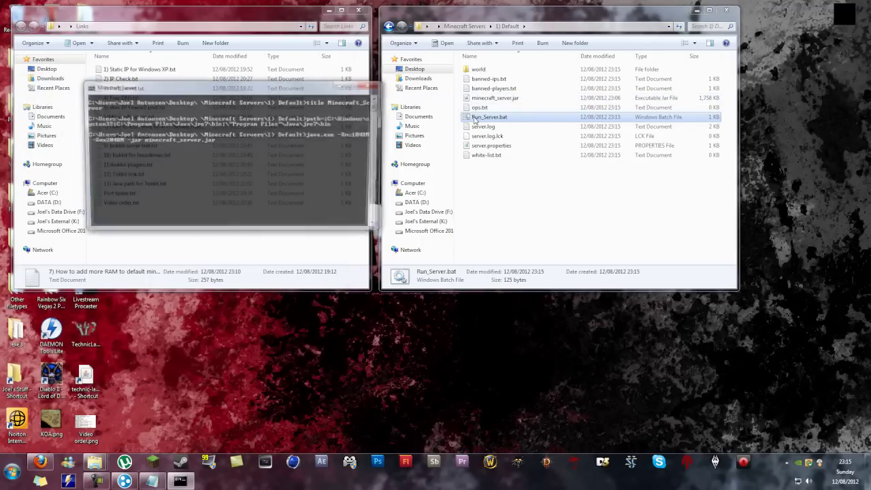
{"action": "left_click_drag", "start_coordinate": [225, 87], "coordinate": [152, 28]}
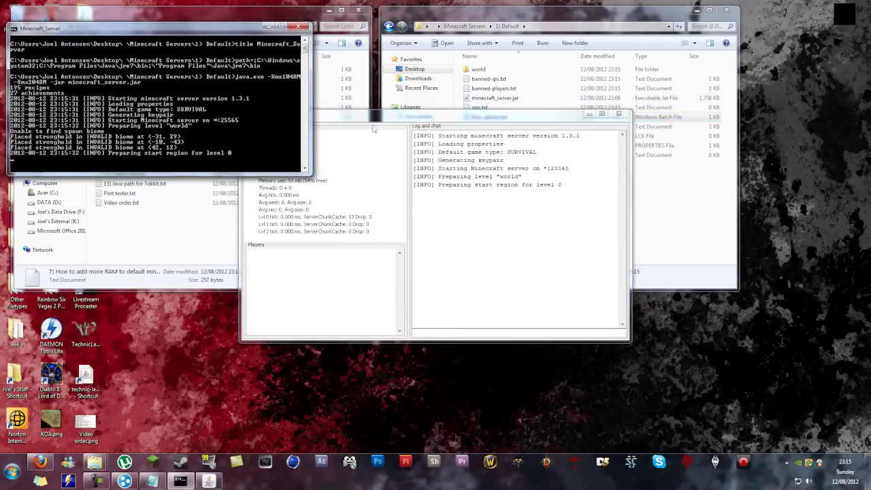
{"action": "left_click_drag", "start_coordinate": [406, 117], "coordinate": [173, 189]}
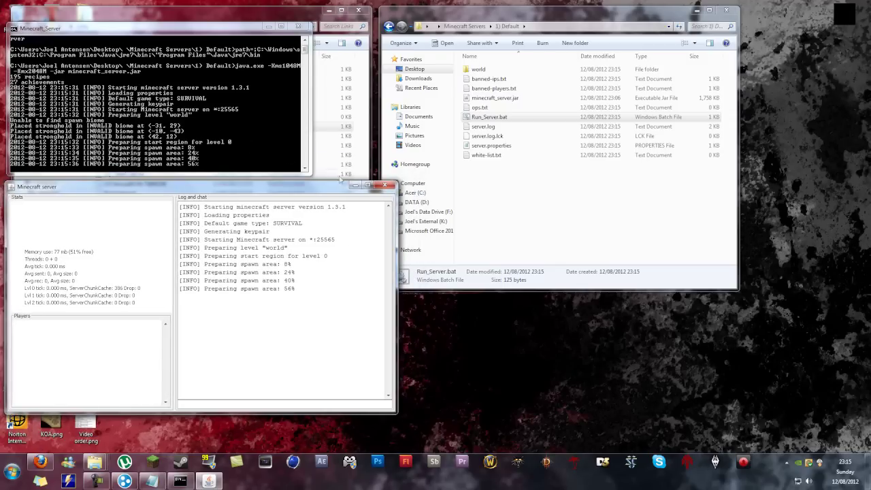
{"action": "left_click", "coordinate": [387, 187]}
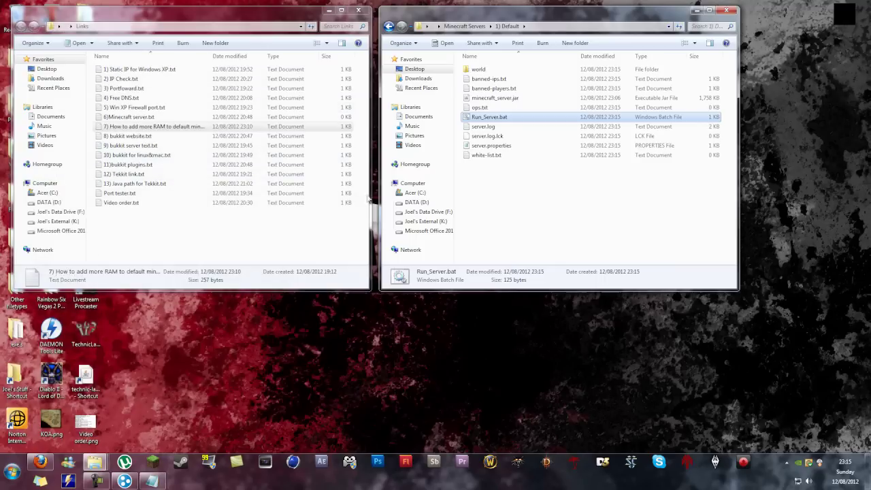
{"action": "left_click", "coordinate": [537, 176]}
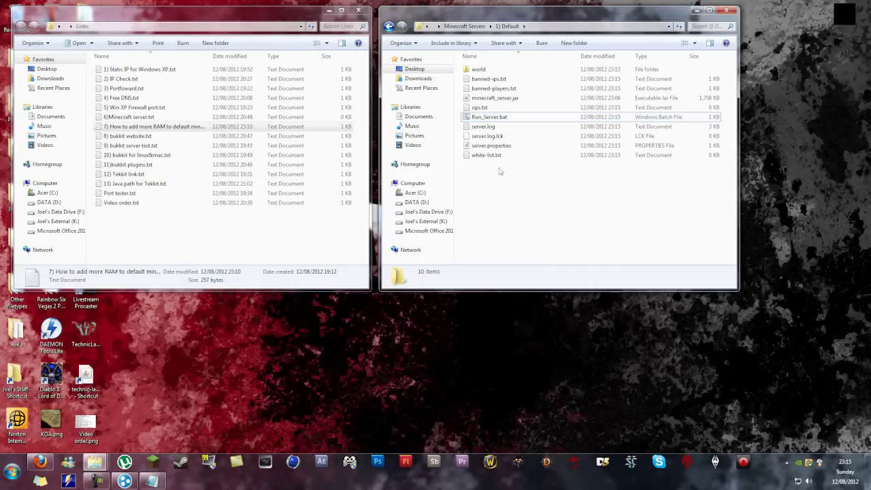
{"action": "left_click", "coordinate": [488, 147]}
{"action": "double_click", "coordinate": [486, 147]}
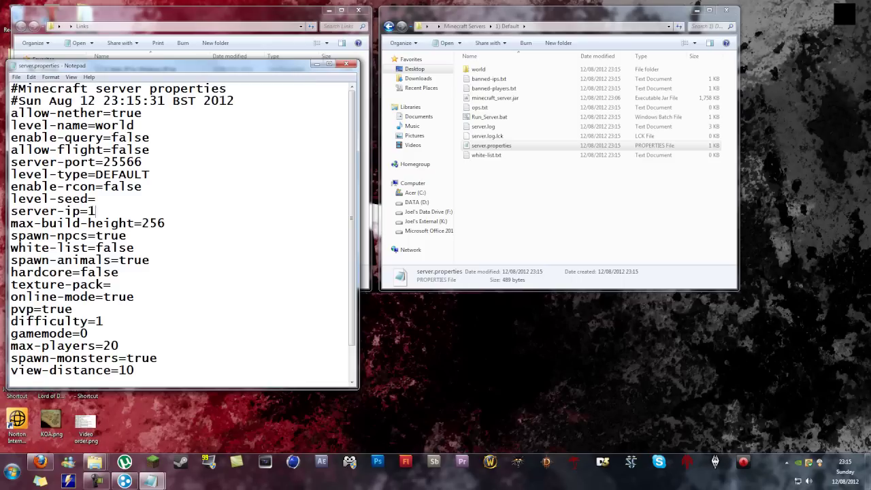
Step: Enter 192.168.0.100 as the server-ip in server.properties and save it
{"action": "type", "text": "92.168.0.100"}
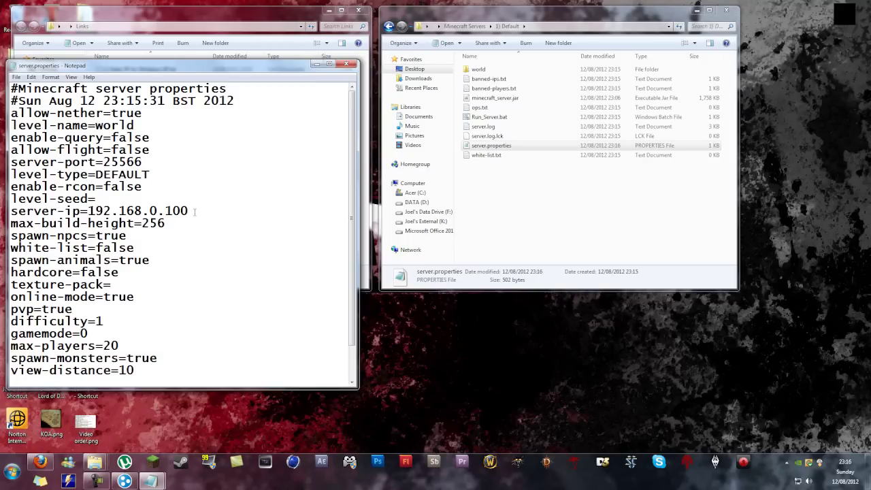
{"action": "left_click", "coordinate": [787, 462]}
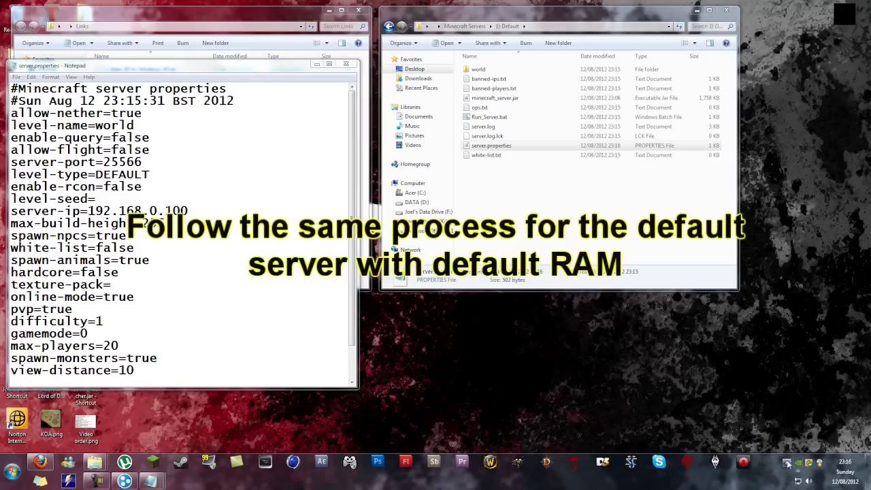
{"action": "right_click", "coordinate": [803, 413]}
Step: Open LogMeIn Hamachi and fill in a new network's ID and password
{"action": "left_click", "coordinate": [810, 368]}
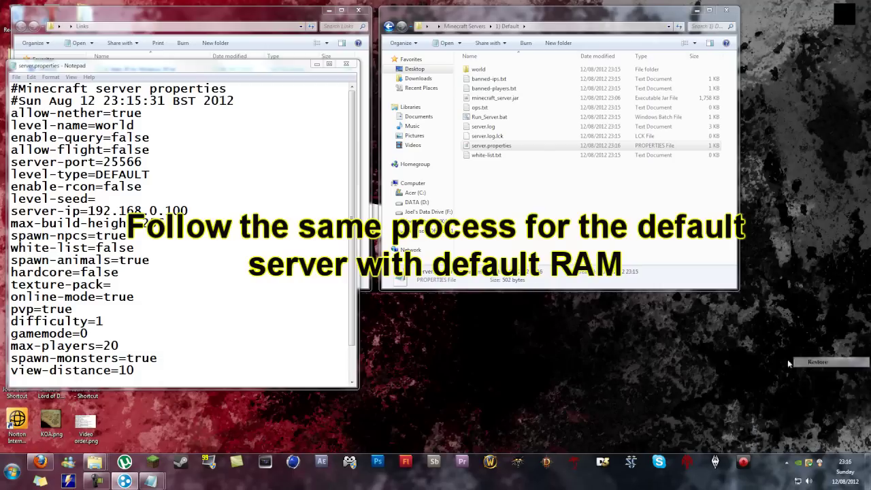
{"action": "left_click_drag", "start_coordinate": [751, 62], "coordinate": [420, 75]}
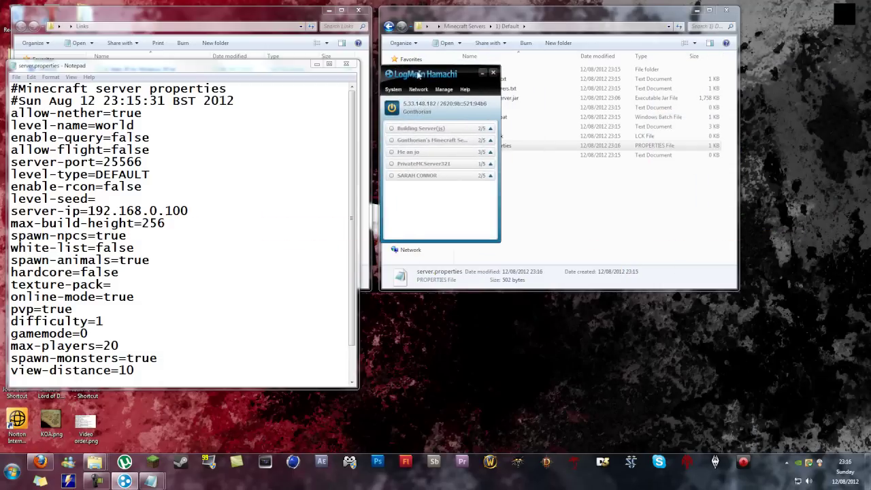
{"action": "left_click", "coordinate": [416, 90]}
{"action": "left_click", "coordinate": [438, 102]}
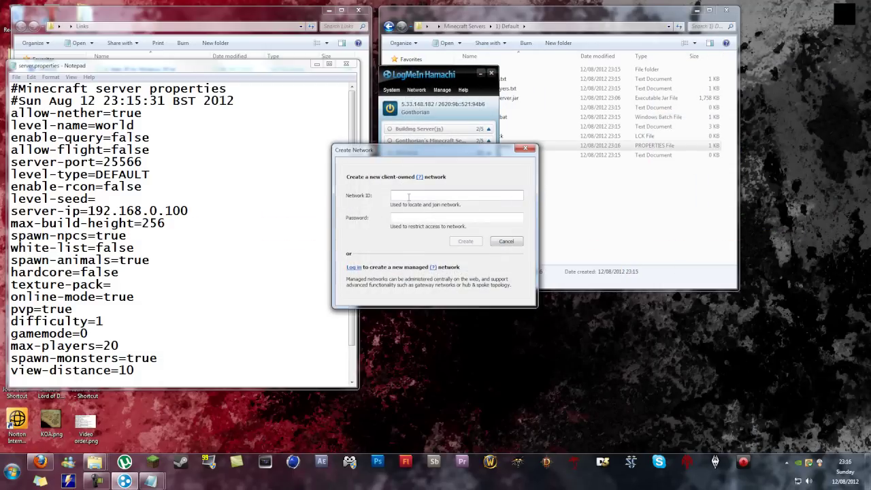
{"action": "type", "text": "Network1"}
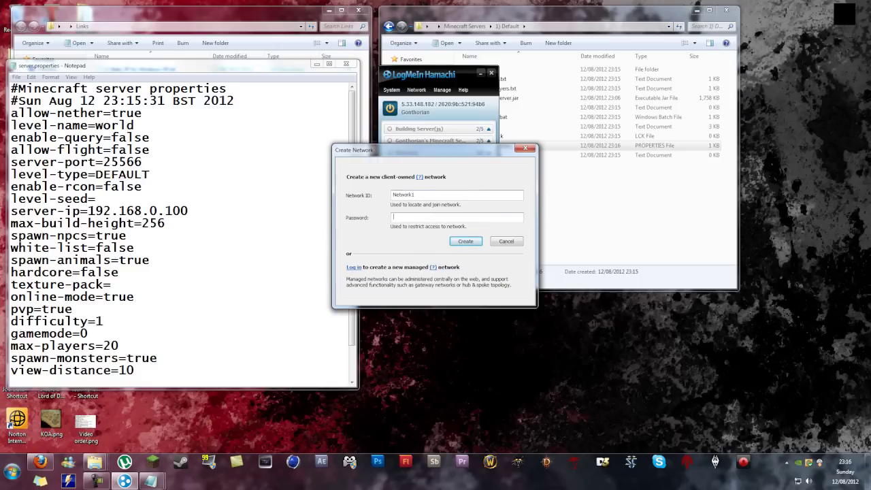
{"action": "left_click", "coordinate": [468, 242]}
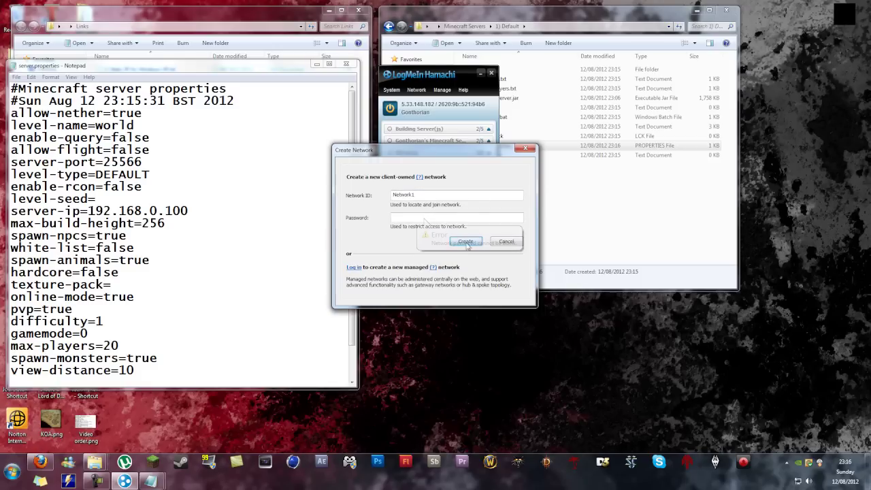
{"action": "left_click", "coordinate": [434, 221]}
{"action": "type", "text": "password"}
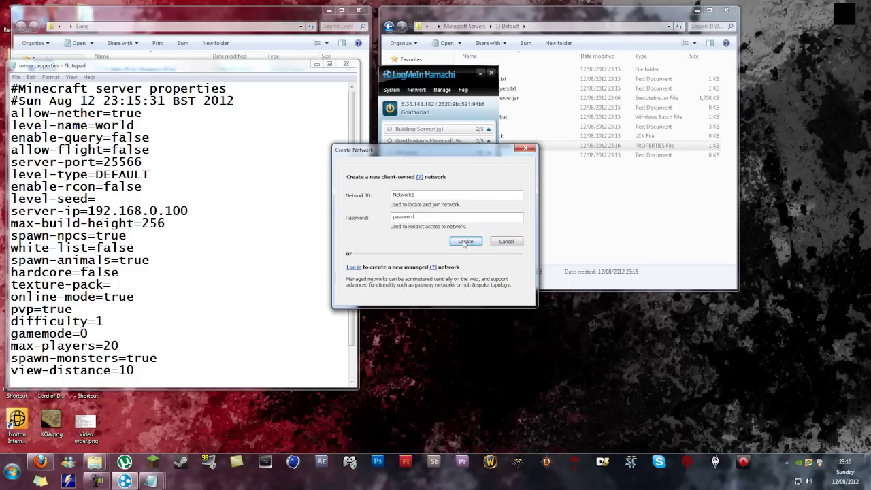
Step: Correct the taken name to Networkmc4, create the network and select it
{"action": "left_click", "coordinate": [466, 241]}
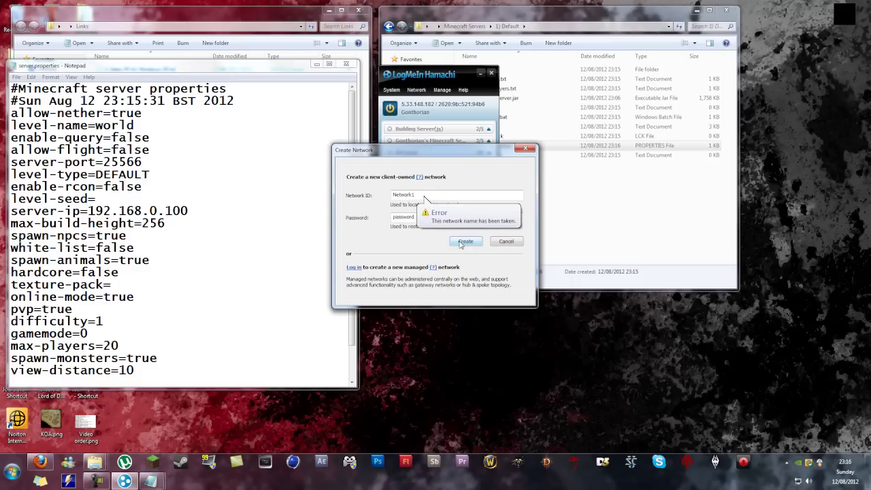
{"action": "left_click", "coordinate": [443, 195]}
{"action": "key", "text": "BackSpace"}
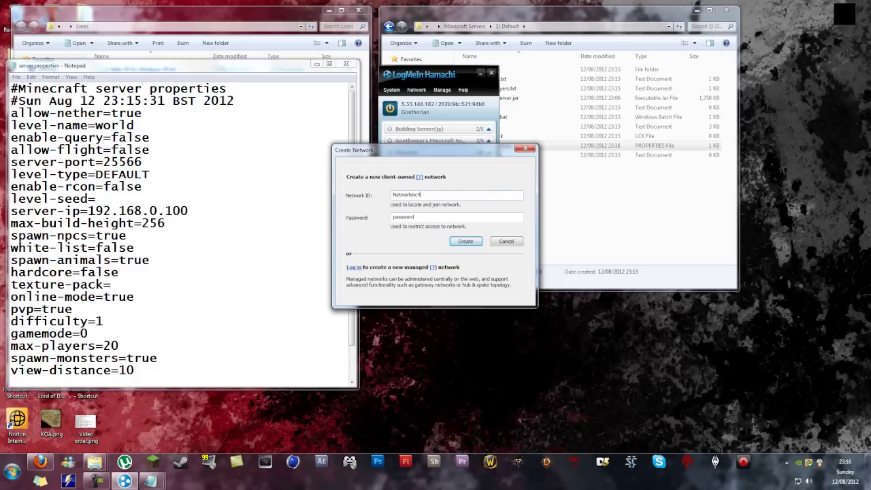
{"action": "left_click", "coordinate": [465, 242]}
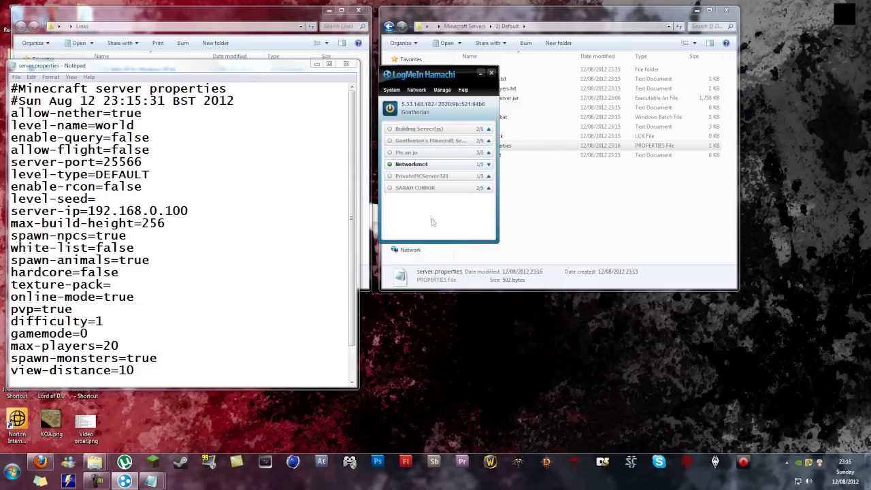
{"action": "left_click", "coordinate": [489, 167]}
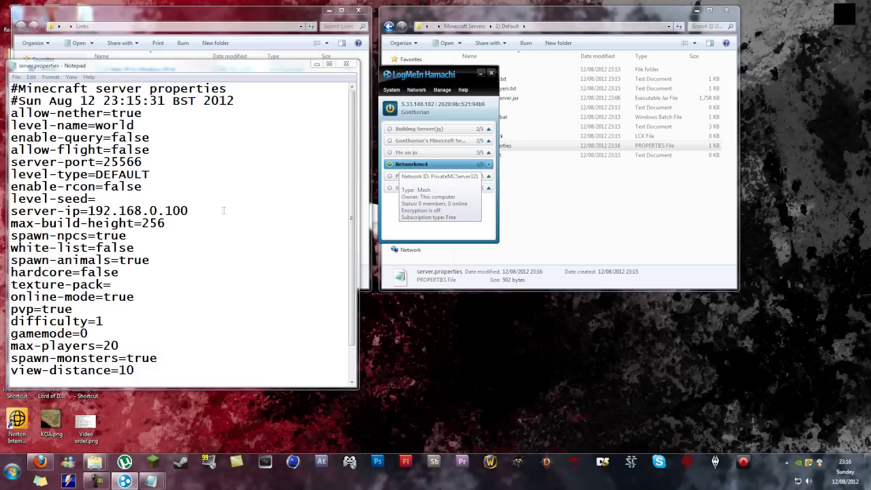
{"action": "left_click_drag", "start_coordinate": [224, 211], "coordinate": [87, 210]}
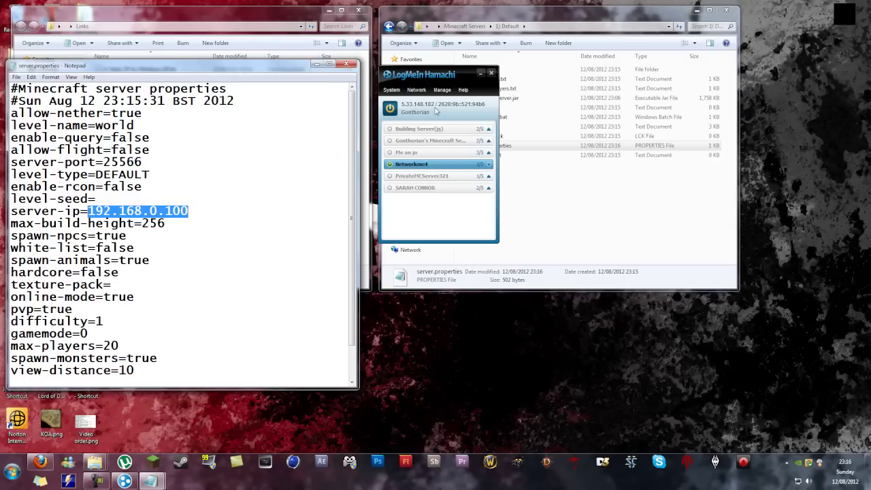
{"action": "type", "text": "5."}
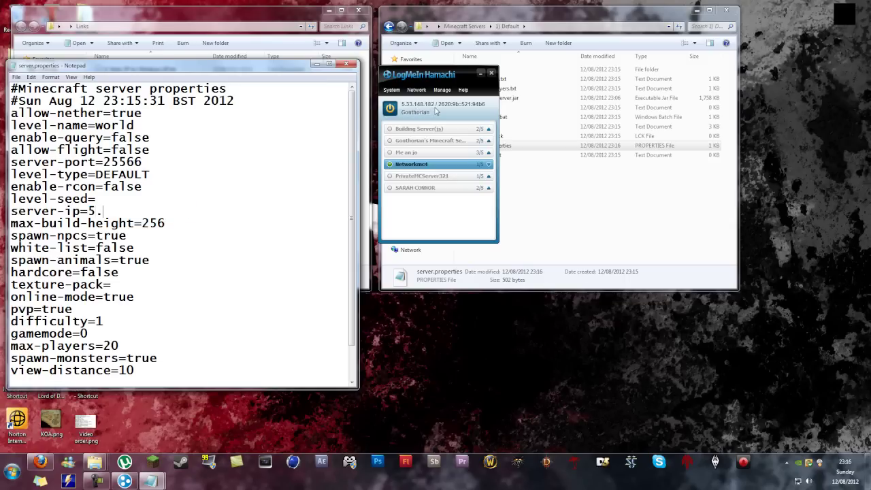
{"action": "type", "text": "33.148.182"}
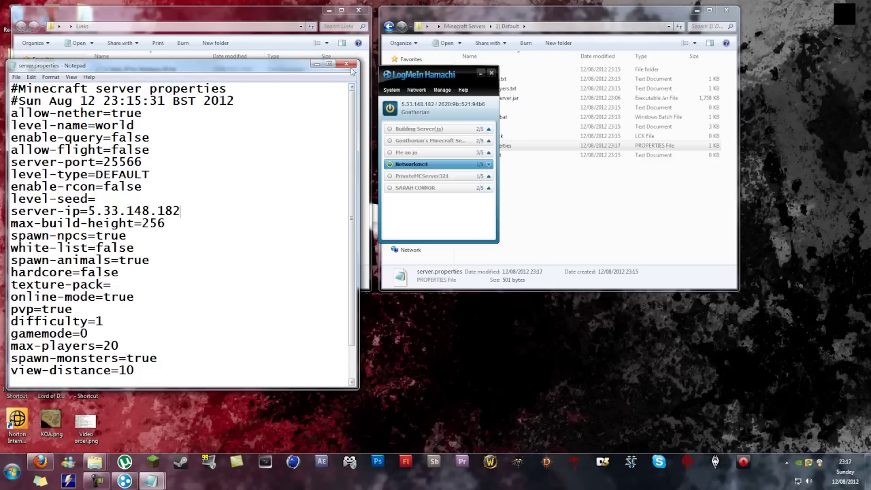
{"action": "left_click", "coordinate": [153, 462]}
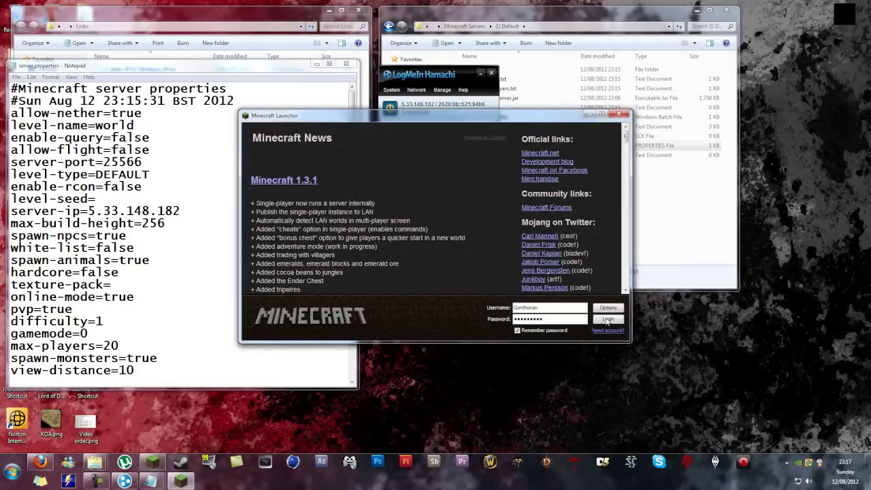
{"action": "left_click", "coordinate": [608, 319]}
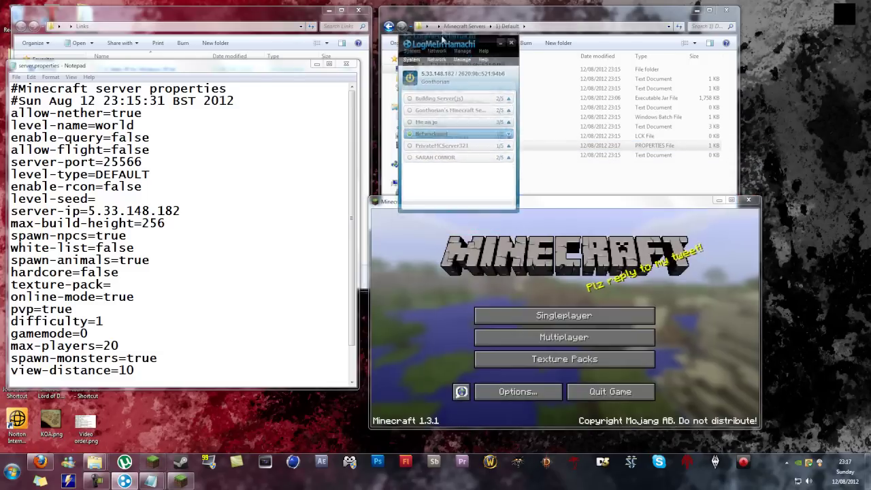
{"action": "left_click_drag", "start_coordinate": [437, 78], "coordinate": [434, 21]}
{"action": "left_click", "coordinate": [558, 337]}
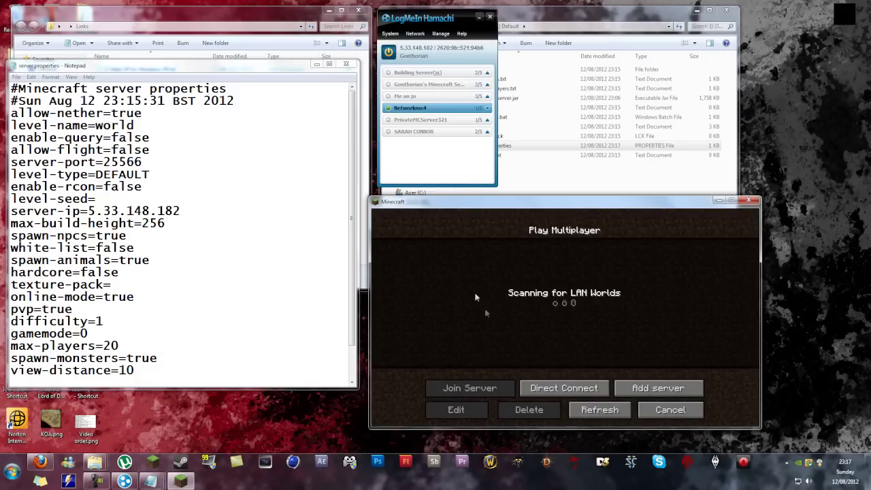
{"action": "left_click", "coordinate": [564, 388]}
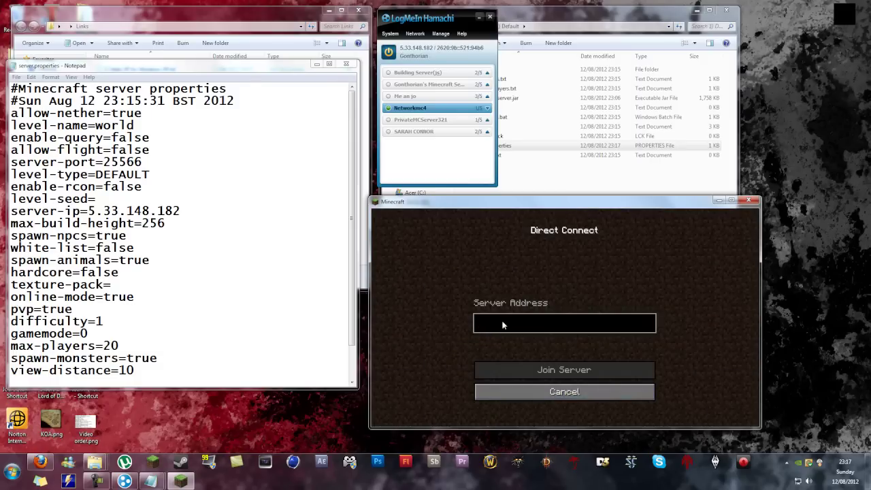
{"action": "type", "text": "5.33"}
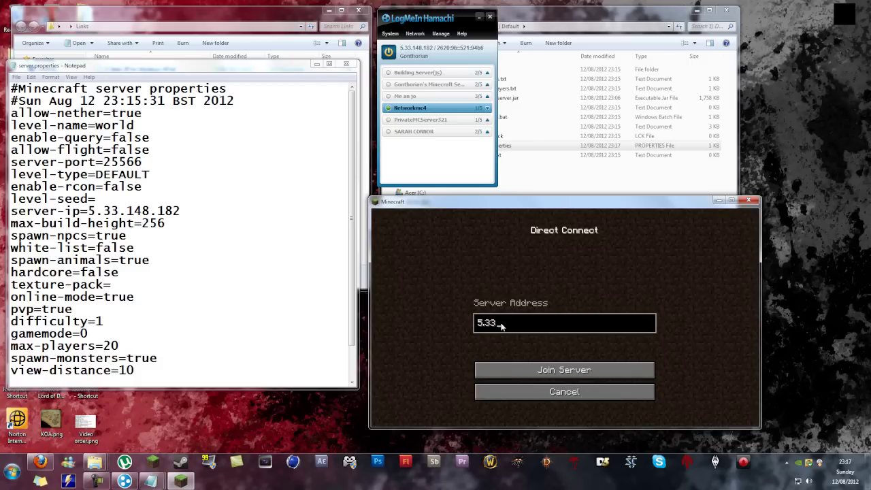
{"action": "type", "text": ".148.182"}
{"action": "left_click", "coordinate": [516, 371]}
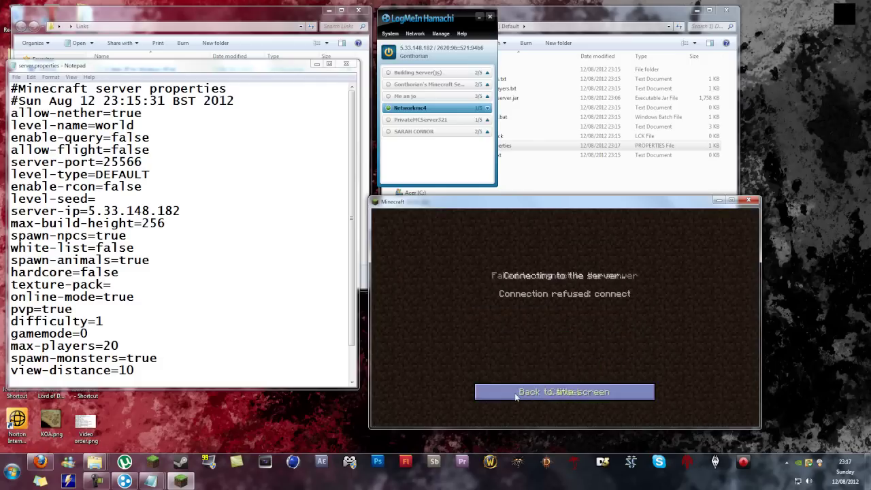
{"action": "left_click", "coordinate": [515, 394]}
{"action": "left_click", "coordinate": [564, 340]}
{"action": "left_click", "coordinate": [562, 387]}
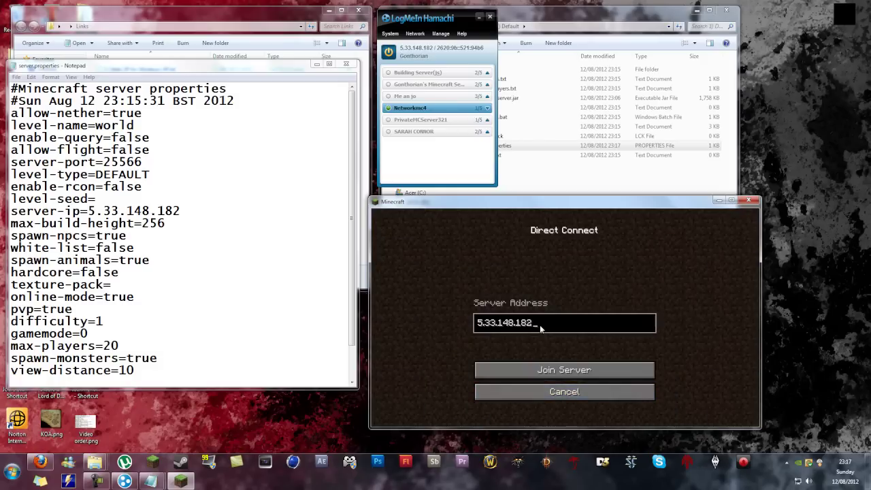
{"action": "type", "text": ":25566"}
Step: Close server.properties and start the server with Run_Server.bat
{"action": "left_click", "coordinate": [210, 279]}
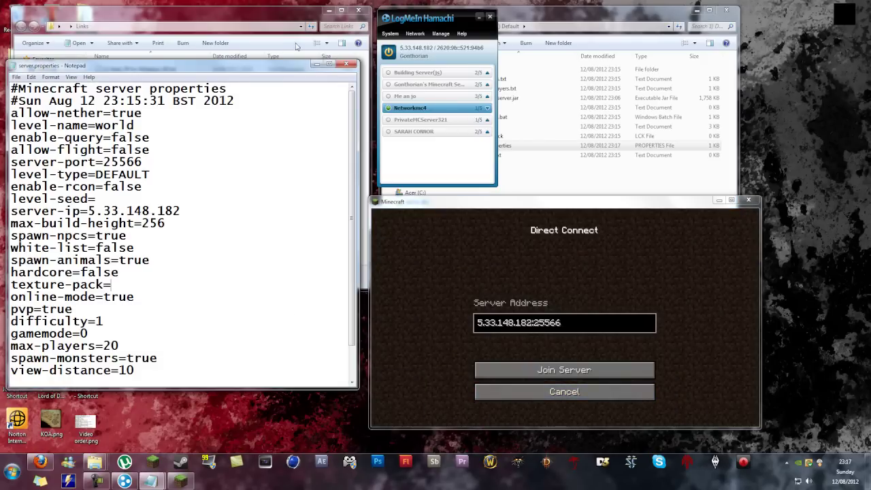
{"action": "left_click", "coordinate": [346, 64]}
{"action": "left_click", "coordinate": [517, 169]}
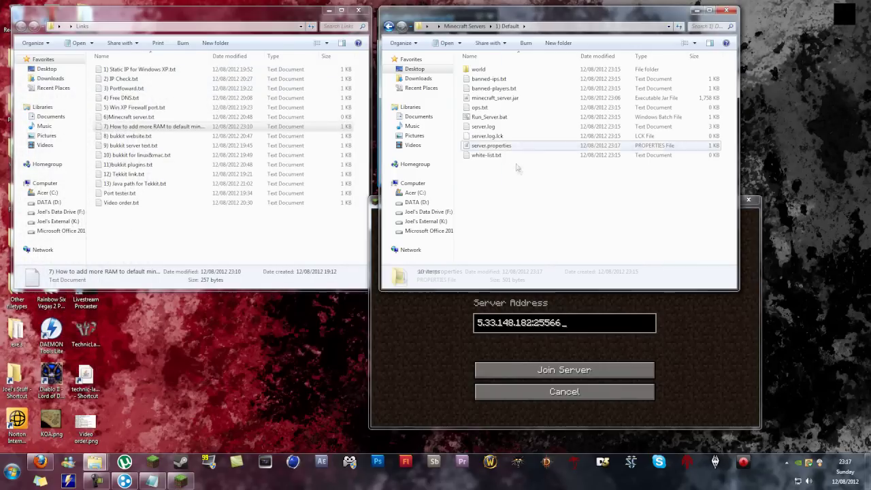
{"action": "double_click", "coordinate": [491, 117]}
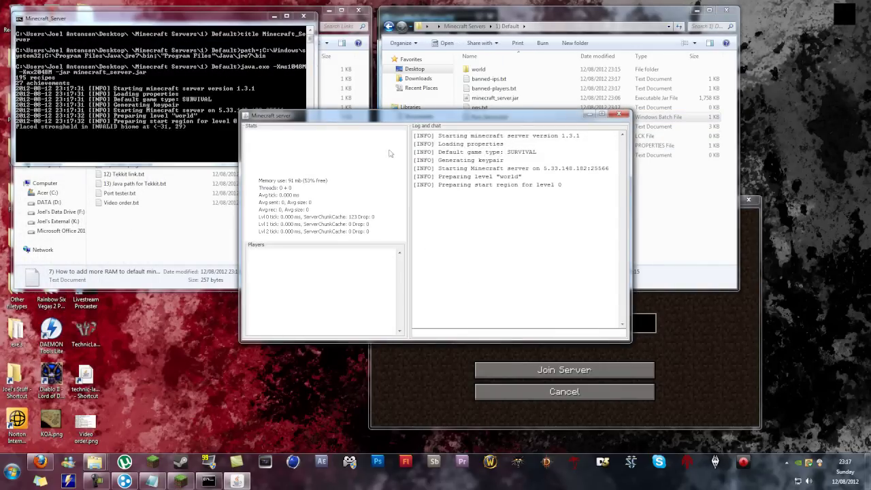
{"action": "left_click_drag", "start_coordinate": [390, 115], "coordinate": [92, 173]}
{"action": "left_click", "coordinate": [438, 327]}
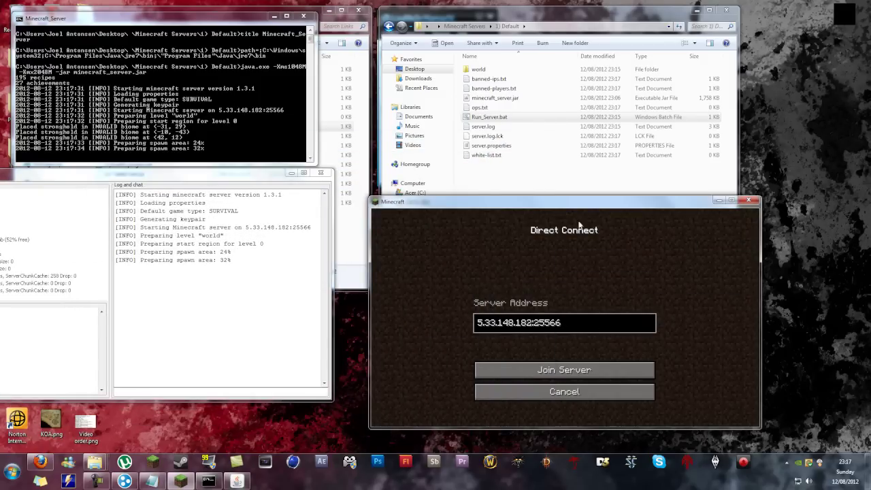
{"action": "left_click_drag", "start_coordinate": [562, 205], "coordinate": [510, 76]}
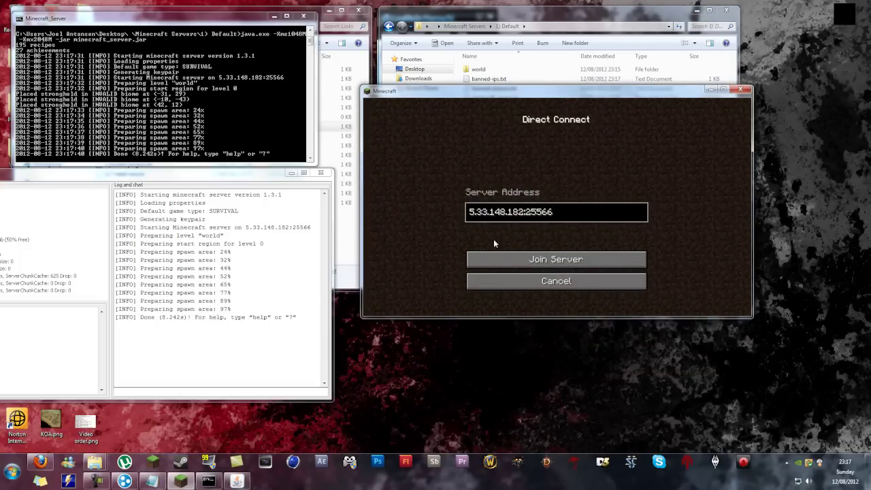
{"action": "left_click", "coordinate": [524, 259]}
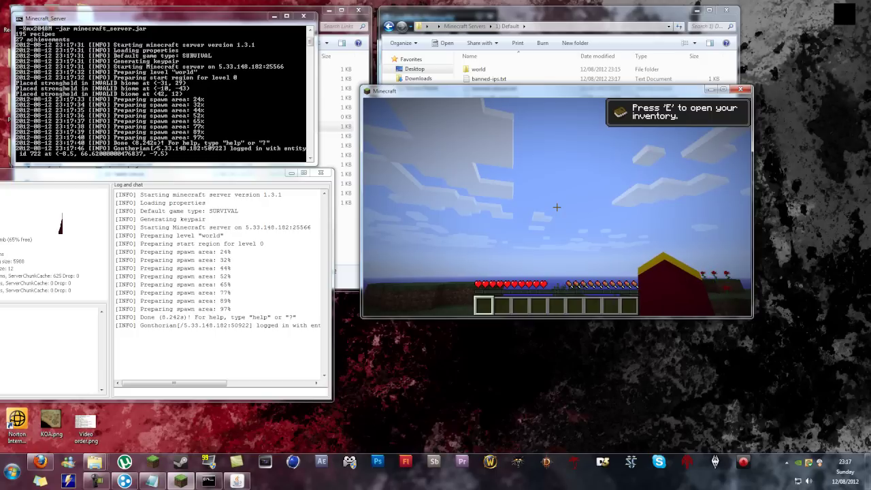
{"action": "key", "text": "Escape"}
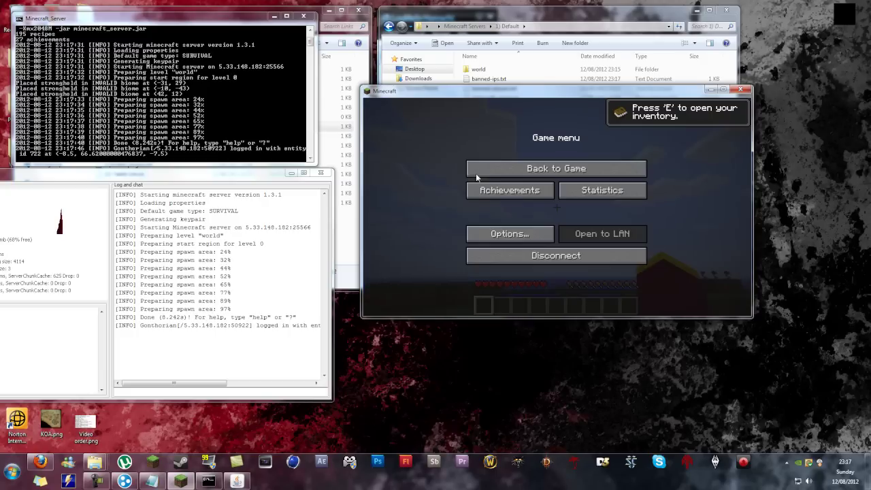
{"action": "left_click", "coordinate": [582, 260]}
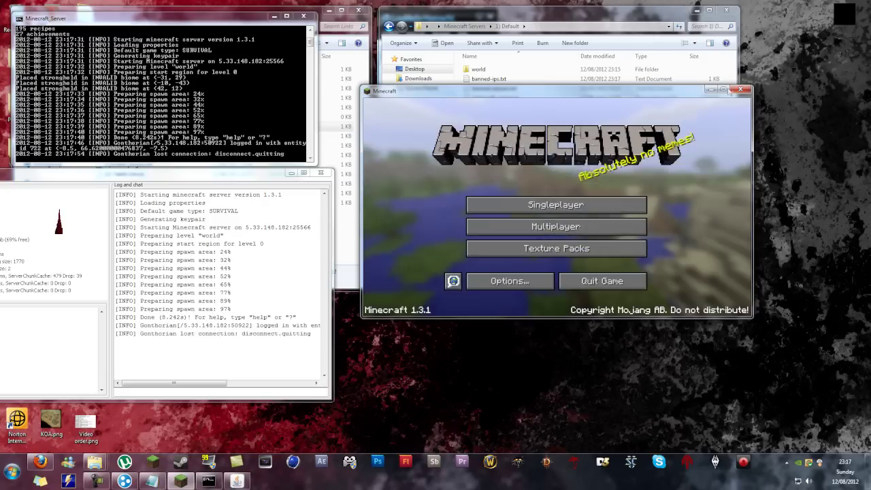
{"action": "left_click", "coordinate": [742, 90]}
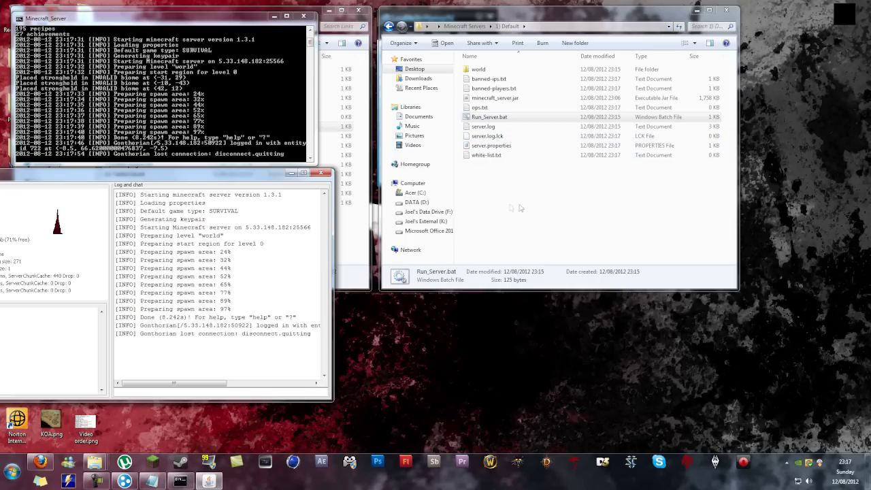
Step: Close Hamachi and shut down the running Tekkit server and its console
{"action": "left_click_drag", "start_coordinate": [286, 178], "coordinate": [305, 178]}
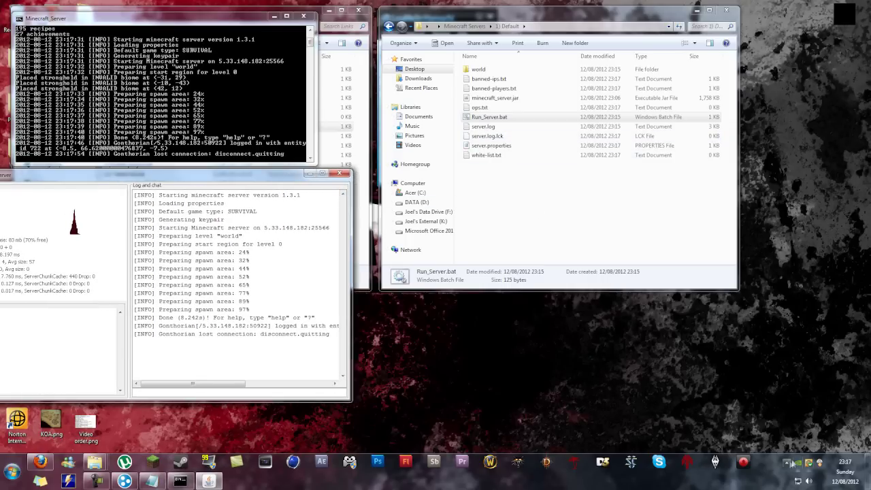
{"action": "left_click", "coordinate": [786, 463]}
{"action": "right_click", "coordinate": [801, 401]}
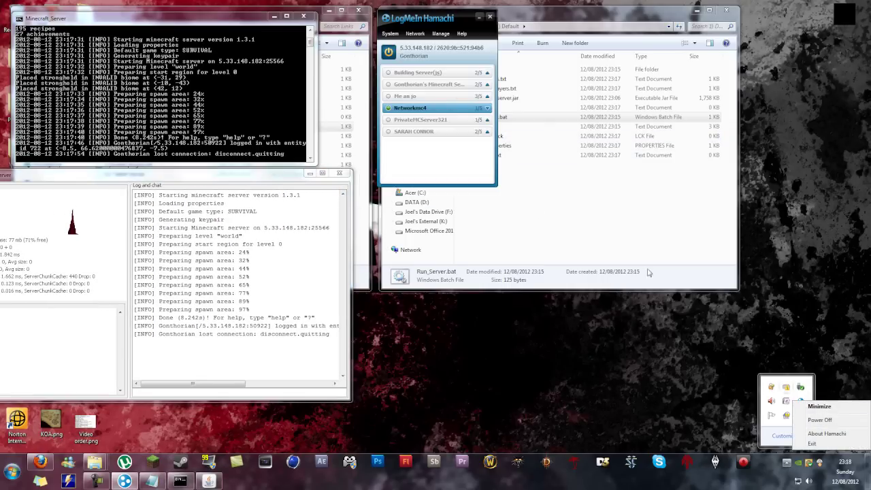
{"action": "key", "text": "Escape"}
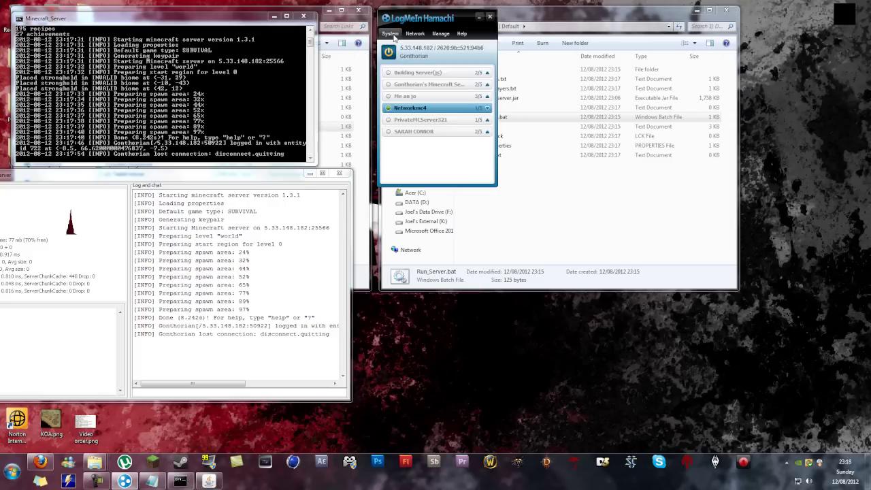
{"action": "left_click", "coordinate": [391, 33]}
{"action": "left_click", "coordinate": [391, 33]}
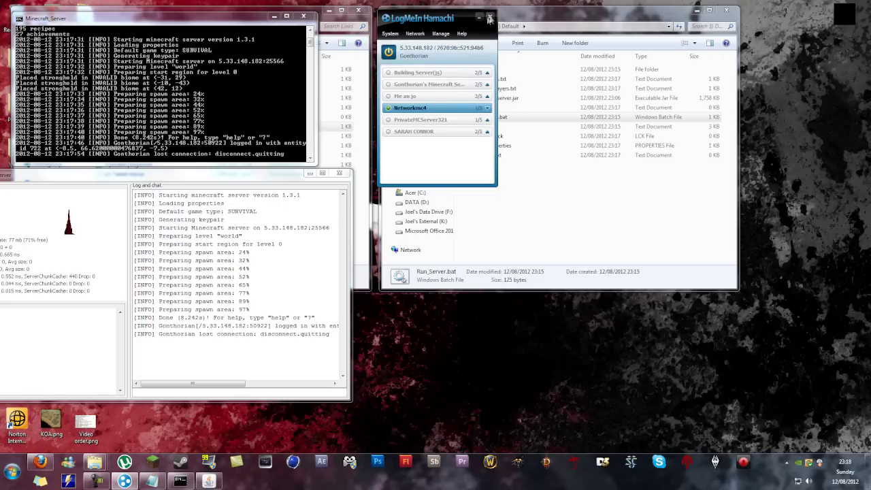
{"action": "left_click", "coordinate": [490, 17]}
{"action": "left_click", "coordinate": [339, 173]}
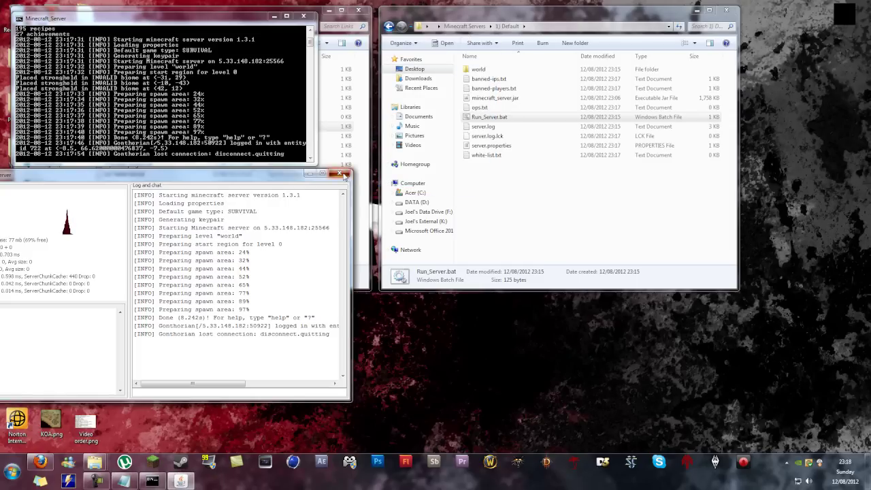
{"action": "left_click", "coordinate": [303, 15]}
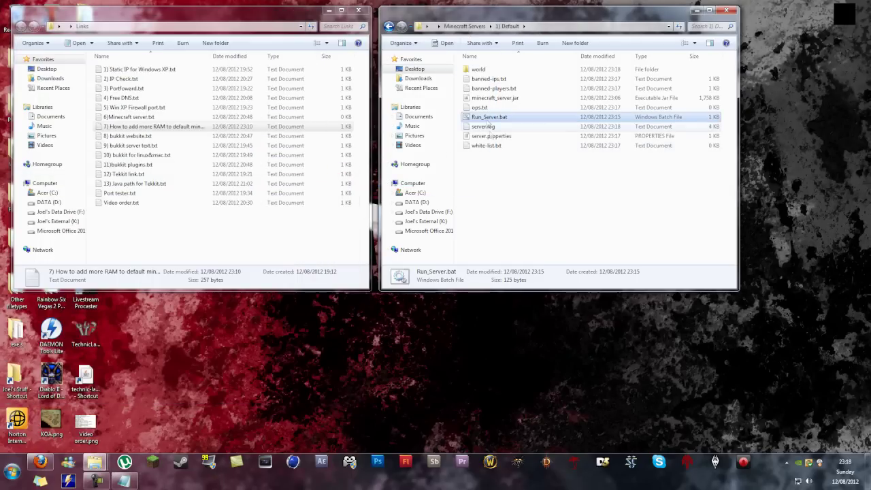
Step: Change server-ip in server.properties from 5.33.148.182 to 192.168.0.100
{"action": "double_click", "coordinate": [487, 137]}
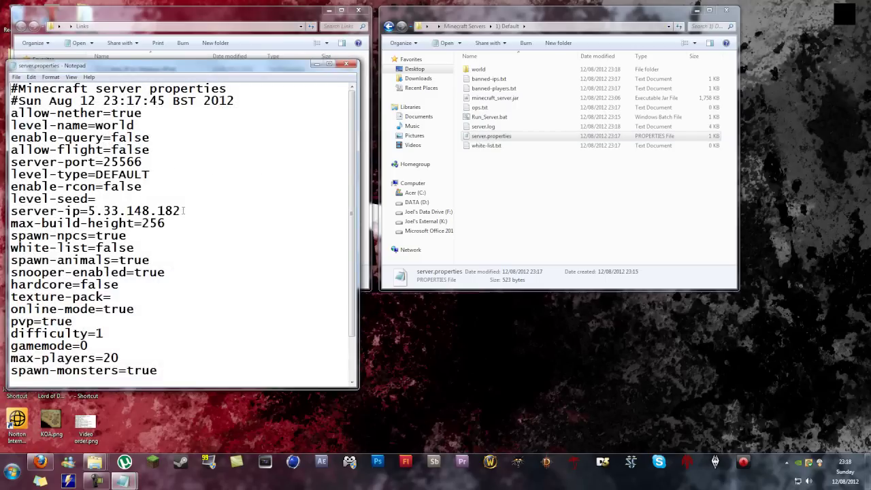
{"action": "left_click_drag", "start_coordinate": [183, 211], "coordinate": [89, 211]}
{"action": "type", "text": "192.16"}
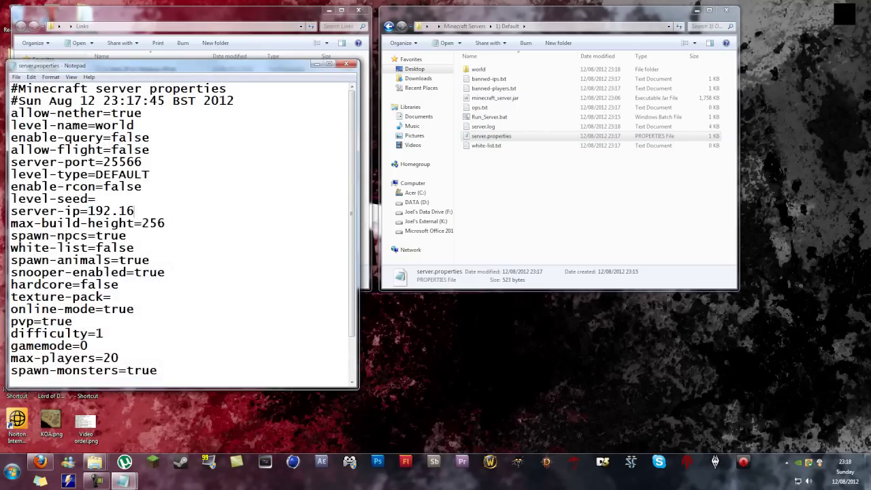
{"action": "type", "text": "8.0.100"}
{"action": "left_click", "coordinate": [340, 64]}
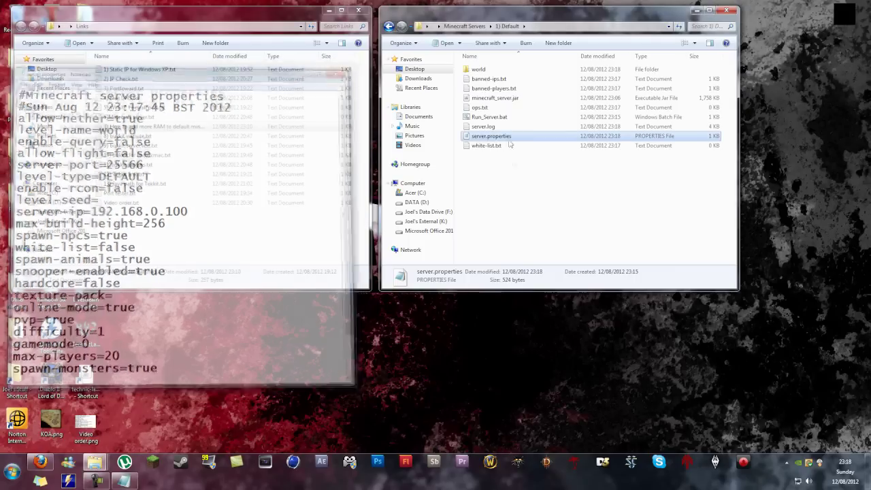
Step: Append -nogui to the Run_Server.bat launch line and relaunch the server
{"action": "right_click", "coordinate": [497, 118]}
{"action": "left_click", "coordinate": [518, 134]}
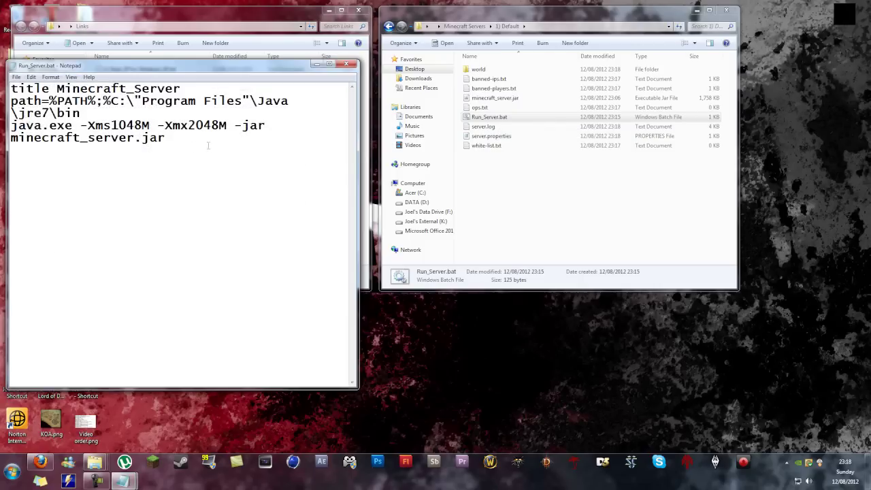
{"action": "type", "text": "-nogui"}
{"action": "left_click", "coordinate": [346, 66]}
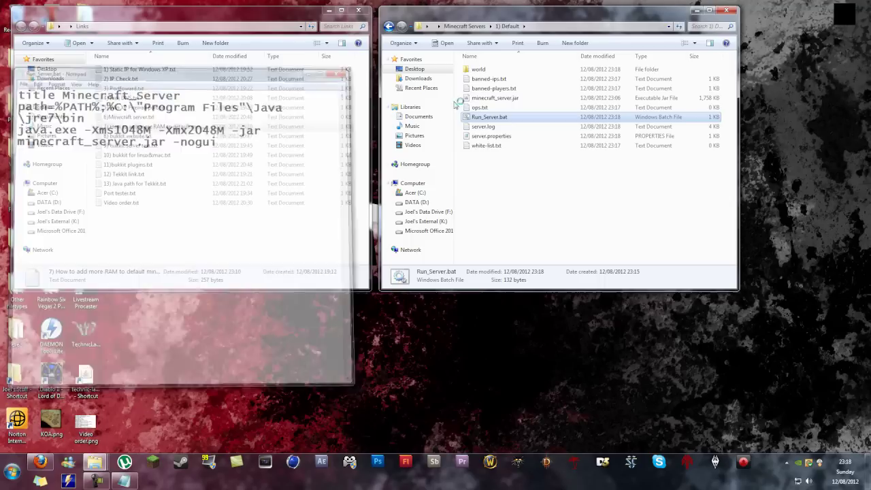
{"action": "double_click", "coordinate": [489, 120]}
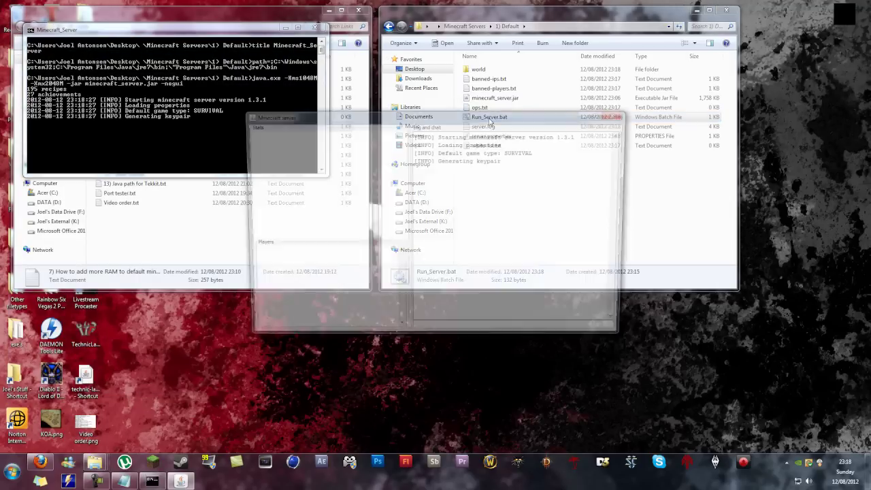
{"action": "left_click", "coordinate": [621, 115]}
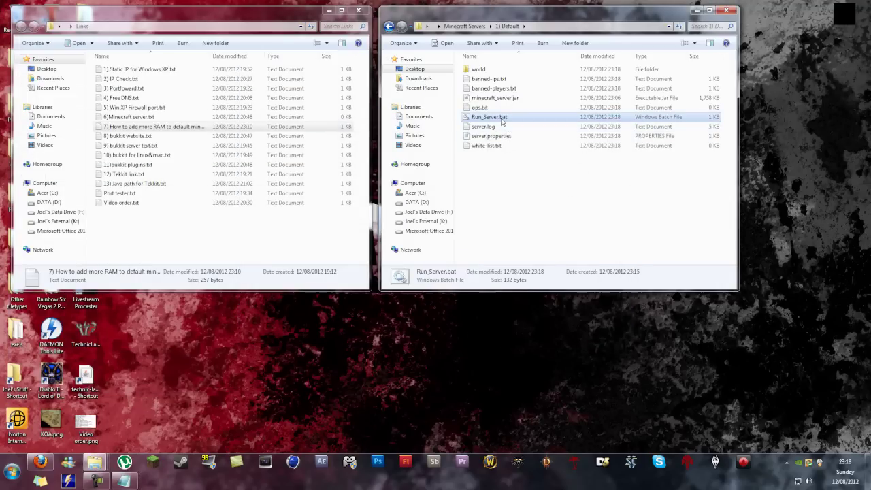
Step: Fix the flag to plain nogui, save Run_Server.bat and restart the server
{"action": "right_click", "coordinate": [502, 117]}
{"action": "left_click", "coordinate": [519, 133]}
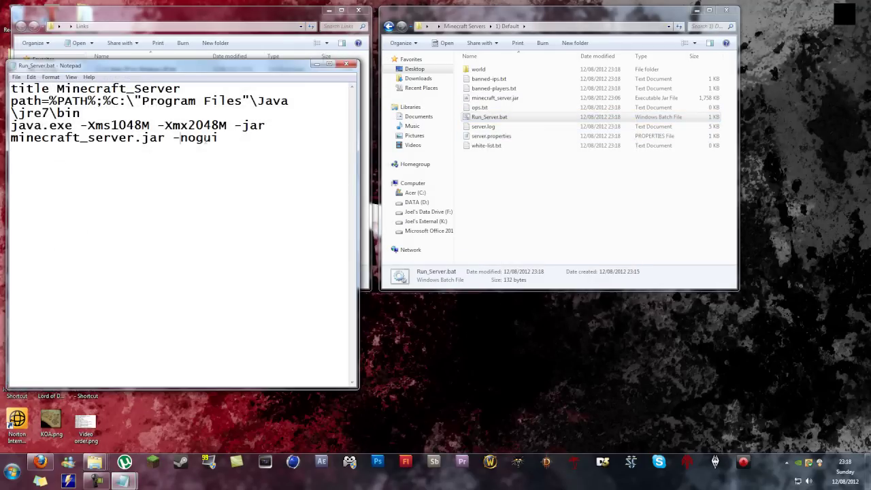
{"action": "key", "text": "ctrl+Left"}
{"action": "key", "text": "BackSpace"}
{"action": "key", "text": "ctrl+s"}
{"action": "left_click", "coordinate": [347, 63]}
{"action": "double_click", "coordinate": [480, 117]}
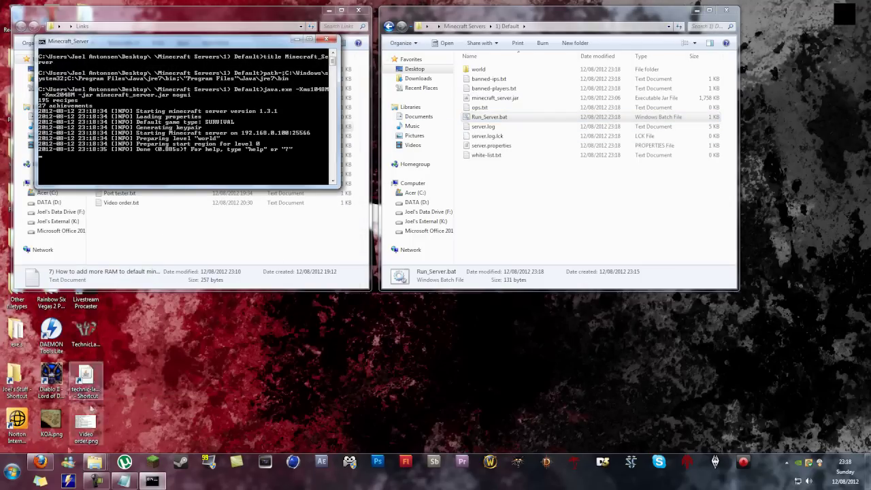
{"action": "left_click", "coordinate": [40, 462]}
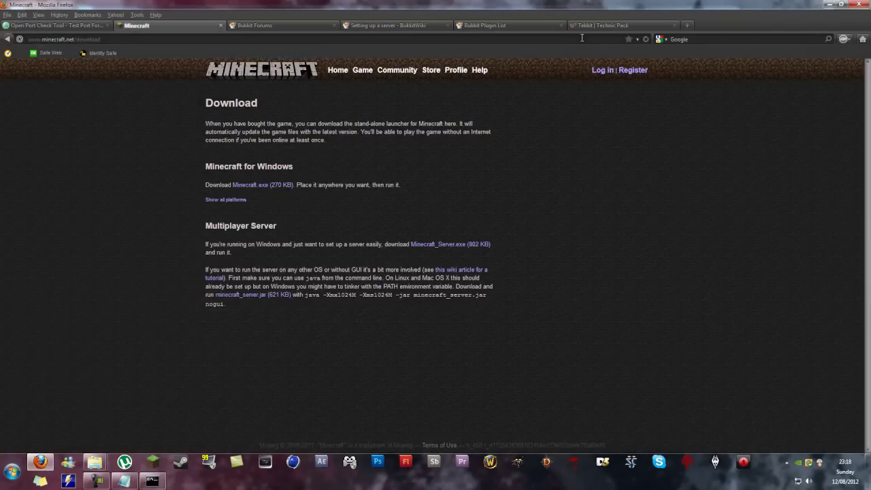
Step: Check port 25566 on the DNS address in the port tester and see it open
{"action": "left_click", "coordinate": [78, 25]}
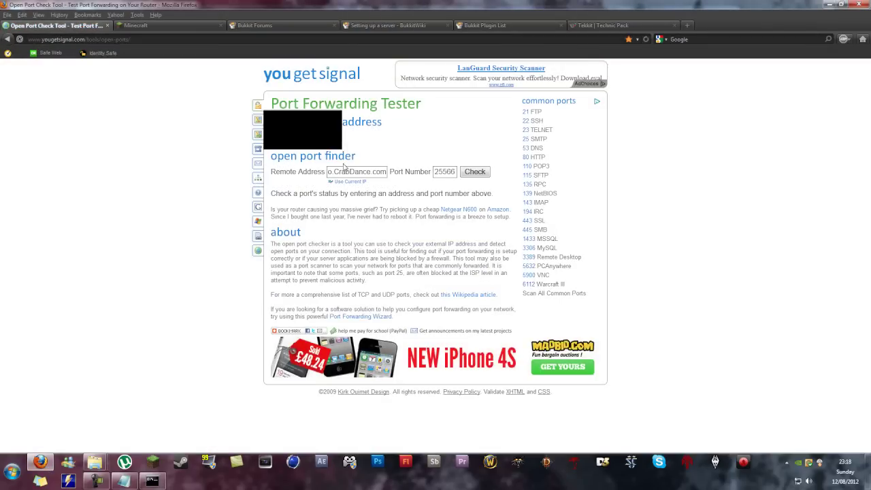
{"action": "left_click_drag", "start_coordinate": [342, 171], "coordinate": [313, 175]}
{"action": "left_click", "coordinate": [342, 172]}
{"action": "left_click", "coordinate": [372, 170]}
{"action": "left_click", "coordinate": [346, 171]}
{"action": "left_click", "coordinate": [467, 174]}
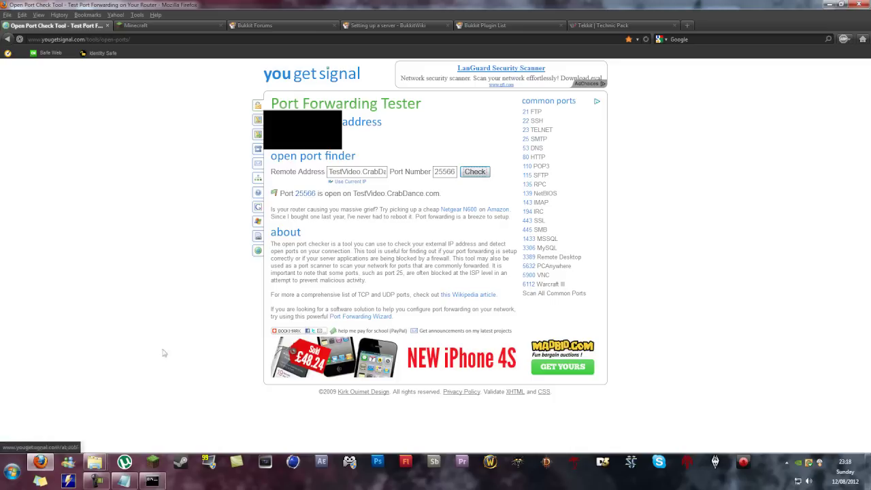
Step: Stop the server with the stop command, then recheck port 25566 and see it closed
{"action": "left_click", "coordinate": [152, 480]}
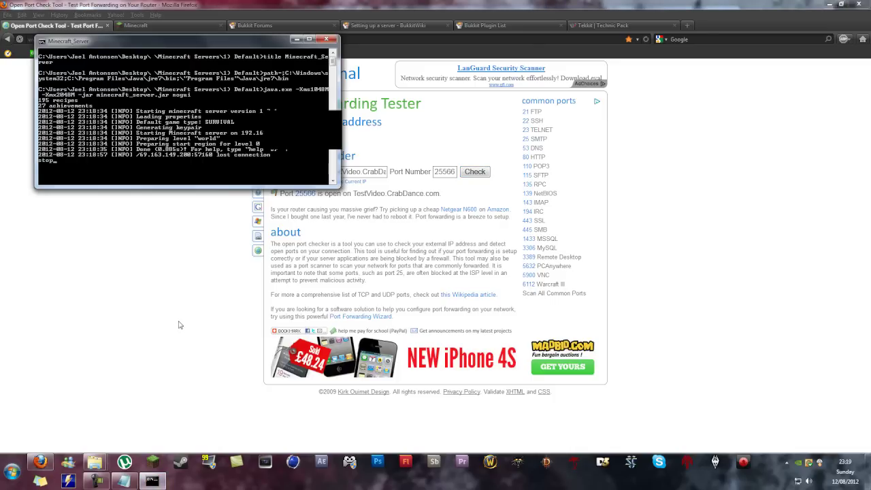
{"action": "type", "text": "stop"}
{"action": "key", "text": "Return"}
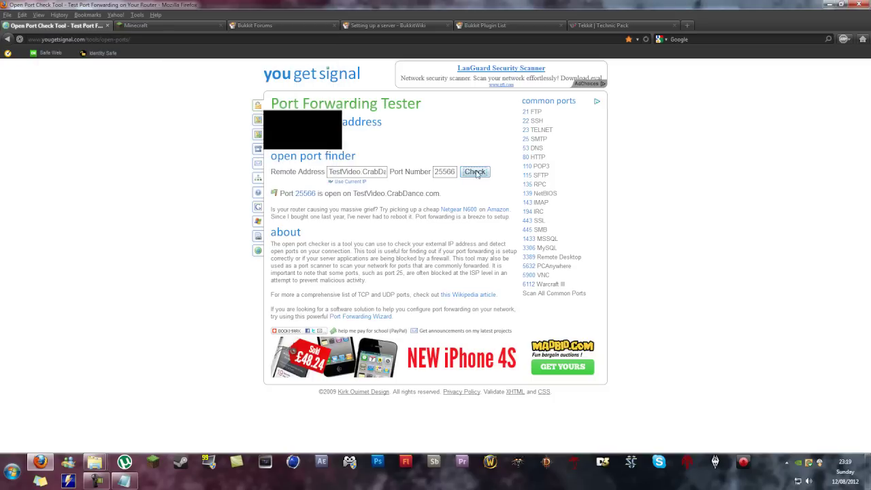
{"action": "left_click", "coordinate": [476, 173]}
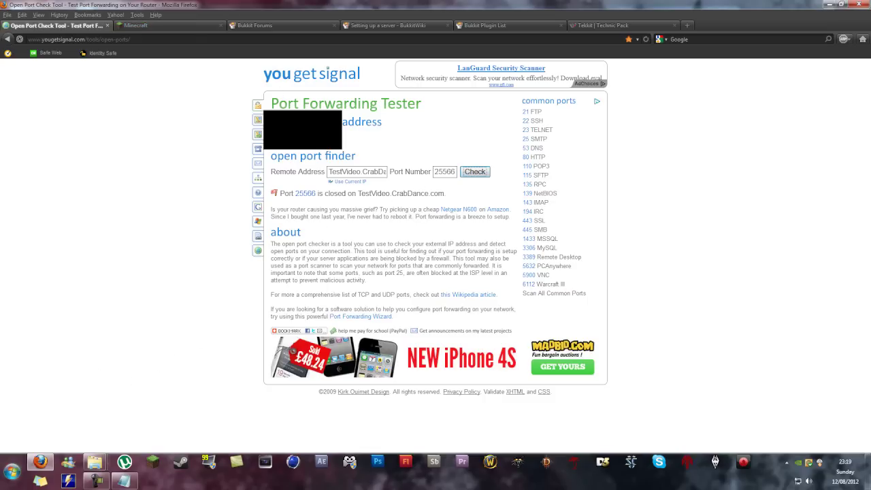
{"action": "left_click", "coordinate": [40, 462]}
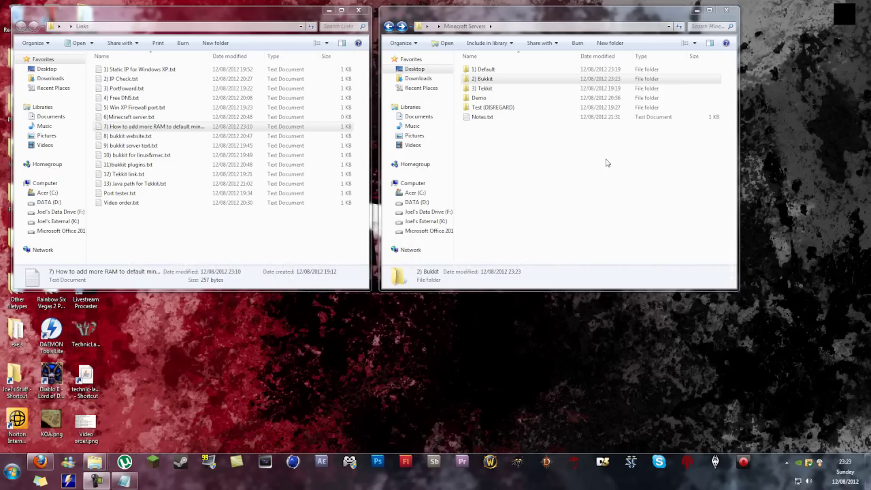
Step: Save craftbukkit-1.3.1-R1.0.jar from the 1.3.1 recommended build page into 2) Bukkit
{"action": "left_click", "coordinate": [512, 80]}
{"action": "left_click", "coordinate": [48, 464]}
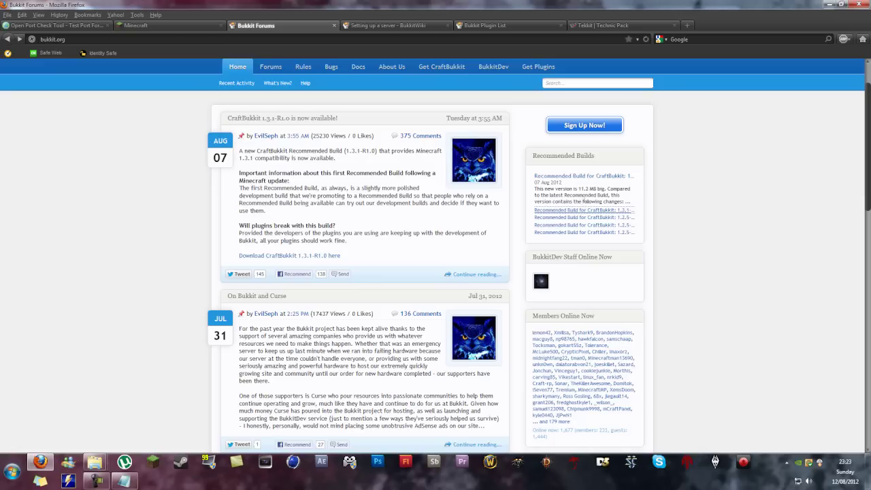
{"action": "left_click", "coordinate": [620, 211]}
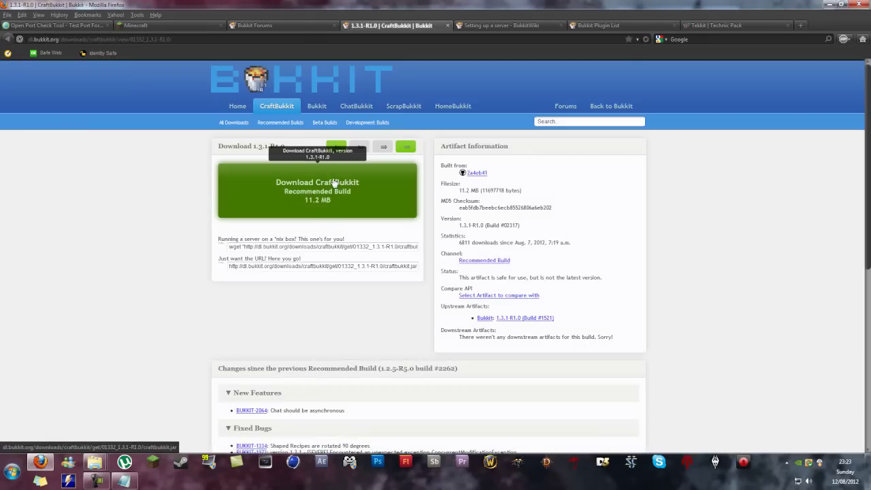
{"action": "left_click", "coordinate": [335, 183]}
{"action": "left_click", "coordinate": [423, 170]}
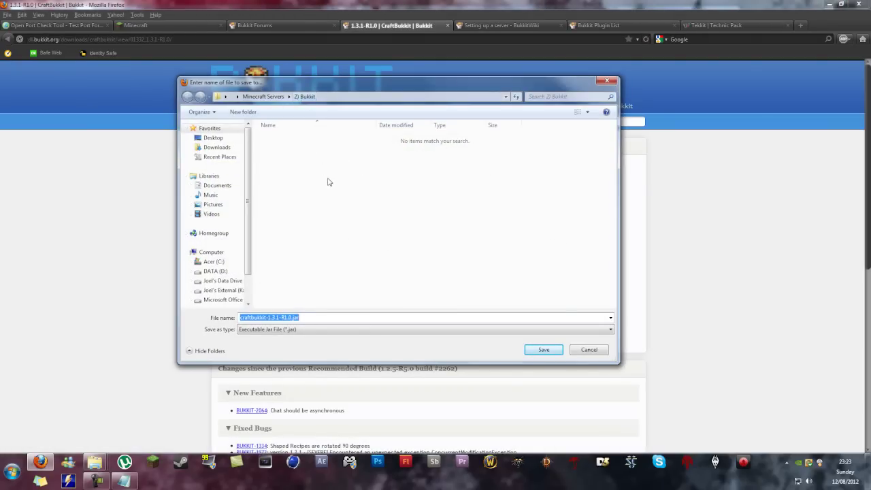
{"action": "left_click", "coordinate": [544, 349]}
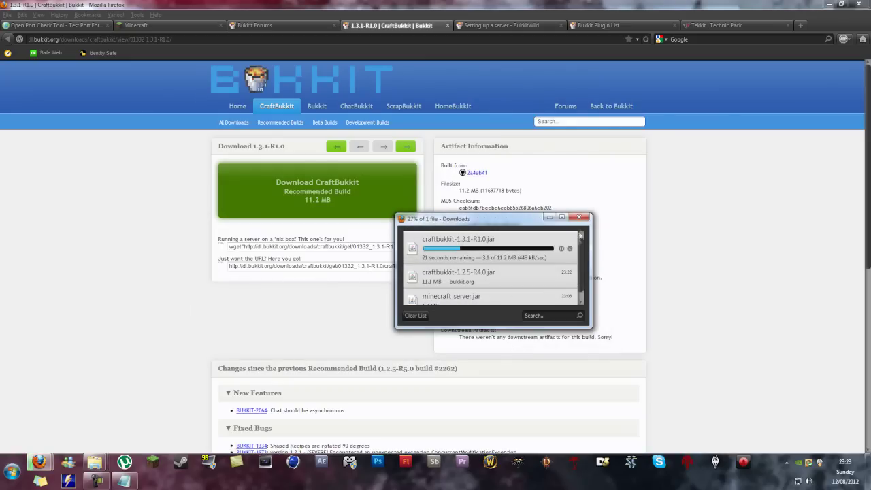
{"action": "left_click_drag", "start_coordinate": [533, 214], "coordinate": [532, 196]}
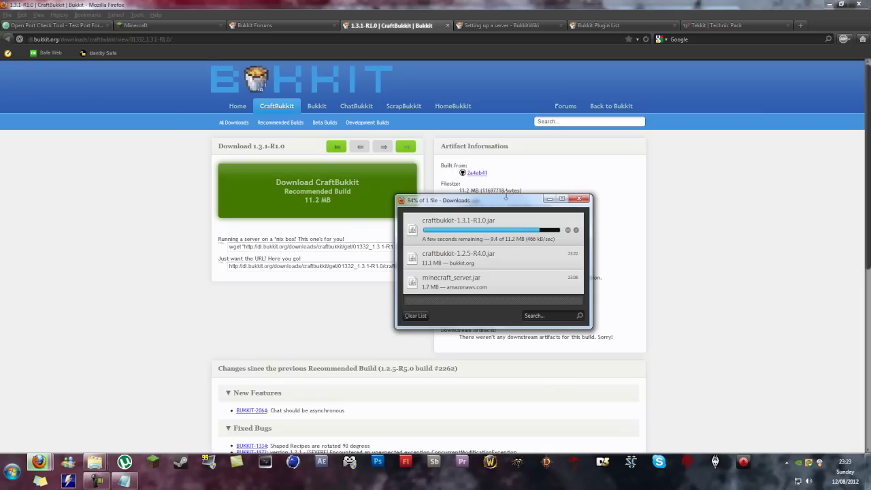
{"action": "left_click_drag", "start_coordinate": [506, 197], "coordinate": [504, 205]}
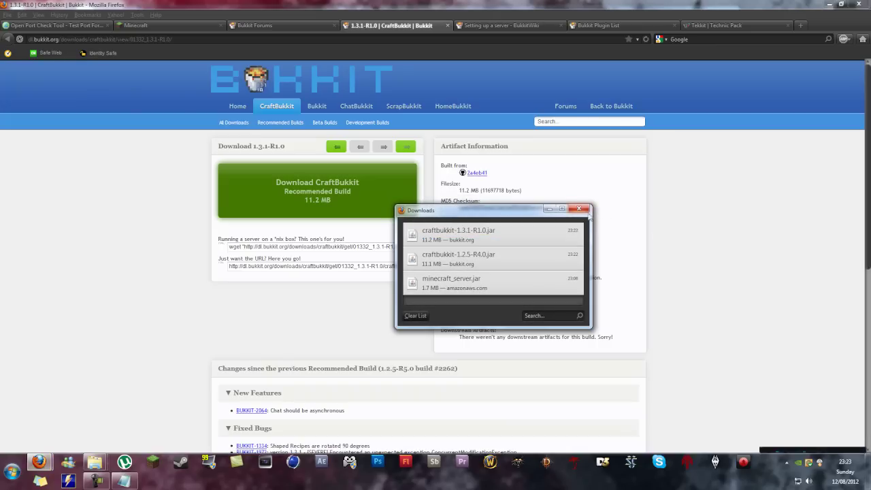
{"action": "left_click", "coordinate": [40, 462]}
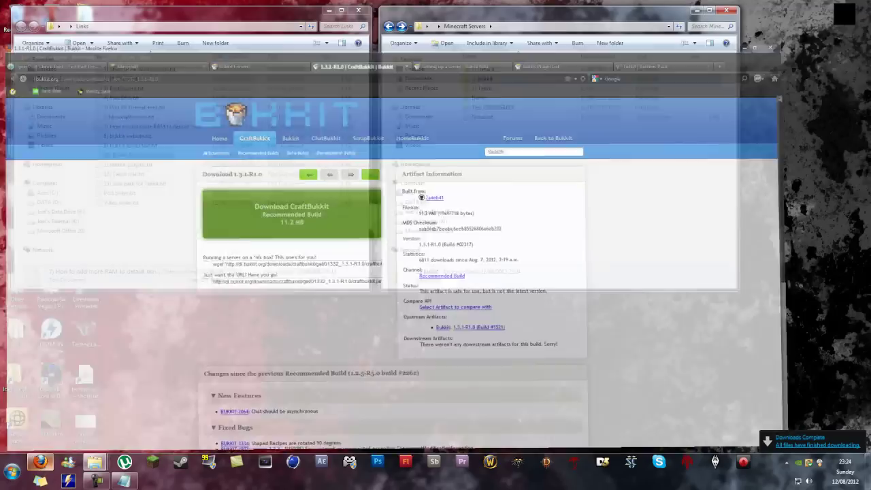
Step: Create and open a new blank text file named afgwebq in 2) Bukkit
{"action": "double_click", "coordinate": [521, 81]}
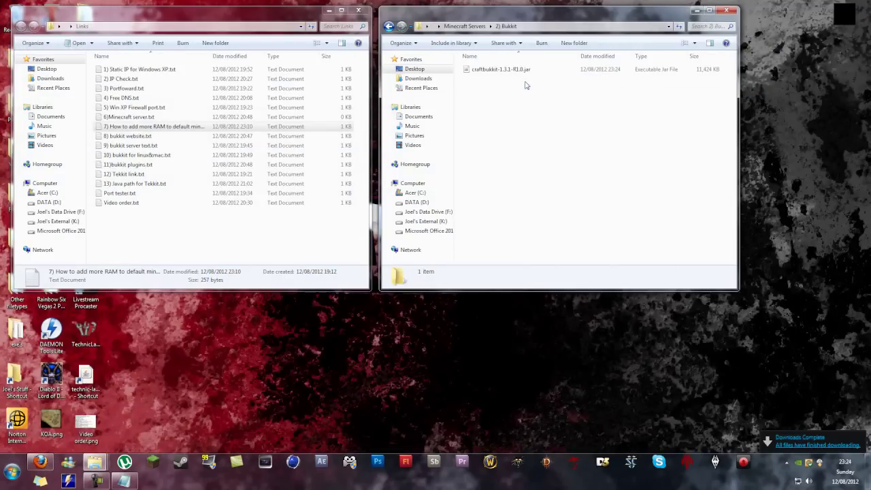
{"action": "right_click", "coordinate": [494, 100]}
{"action": "mouse_move", "coordinate": [530, 211]}
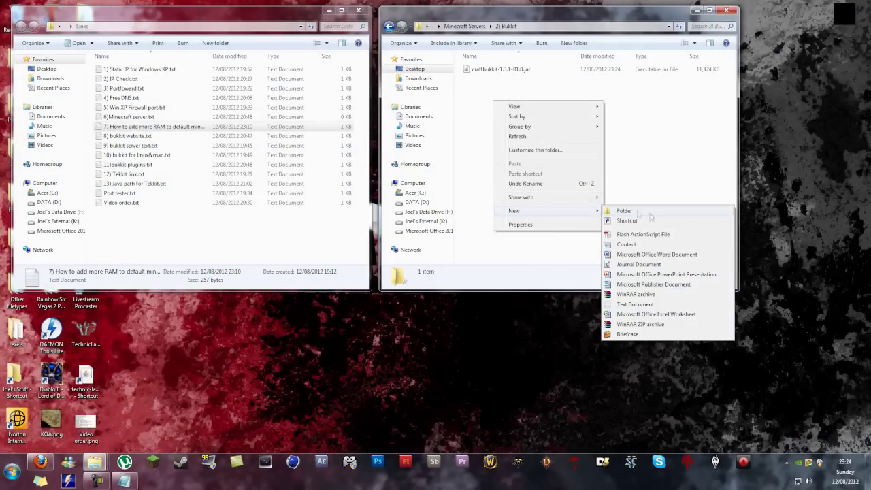
{"action": "left_click", "coordinate": [653, 301]}
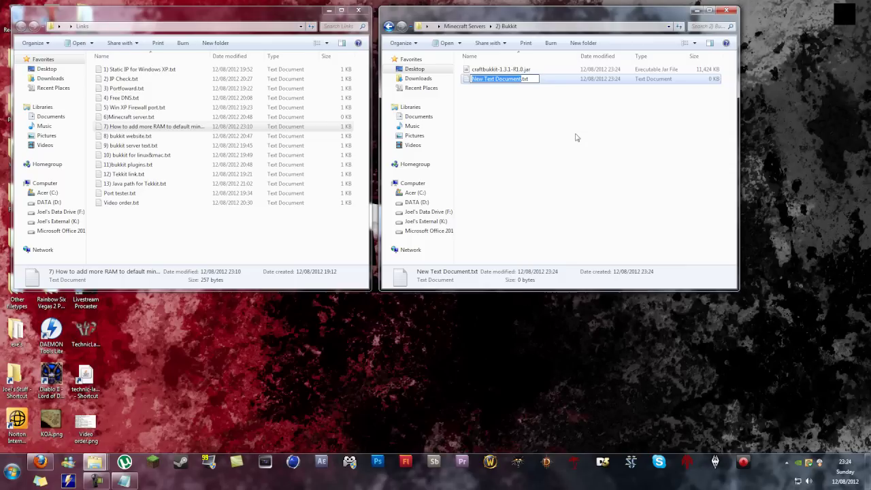
{"action": "type", "text": "afgwebq"}
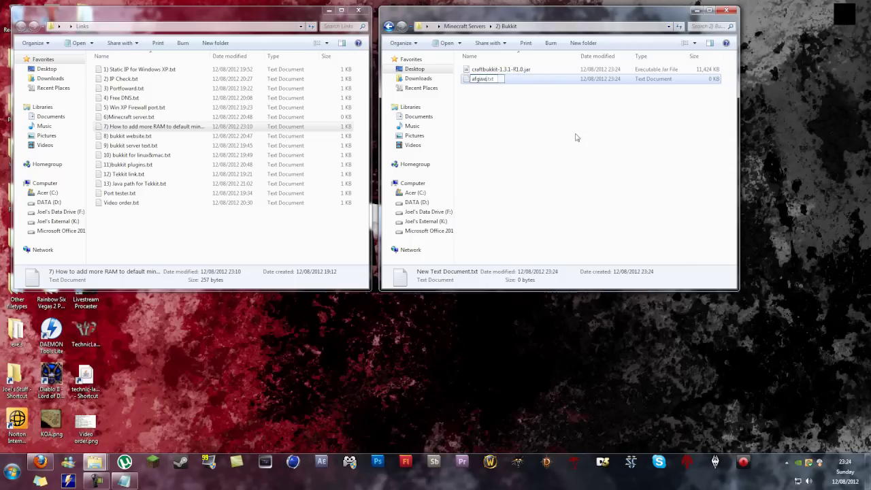
{"action": "key", "text": "Return"}
{"action": "key", "text": "Return"}
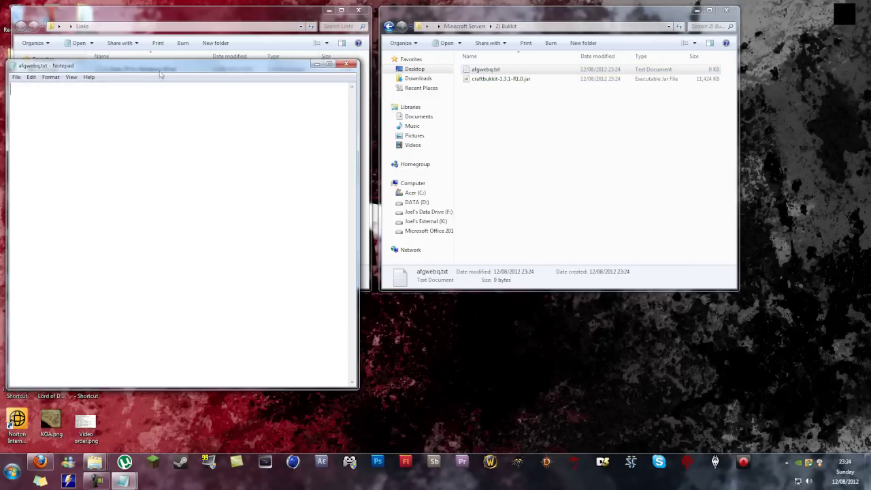
Step: In the Bukkit notes, change a Java 6 line's memory to -Xmx2G and -Xms1G
{"action": "left_click_drag", "start_coordinate": [161, 75], "coordinate": [575, 72]}
{"action": "mouse_move", "coordinate": [124, 481]}
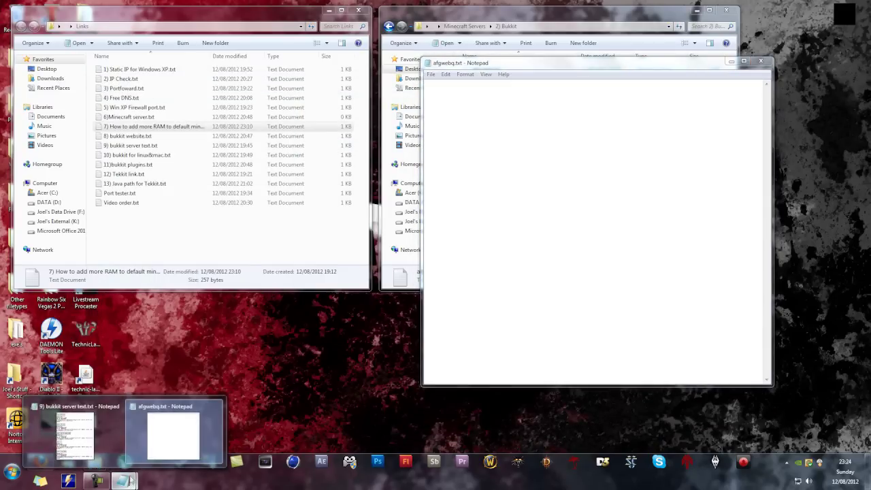
{"action": "left_click", "coordinate": [75, 436]}
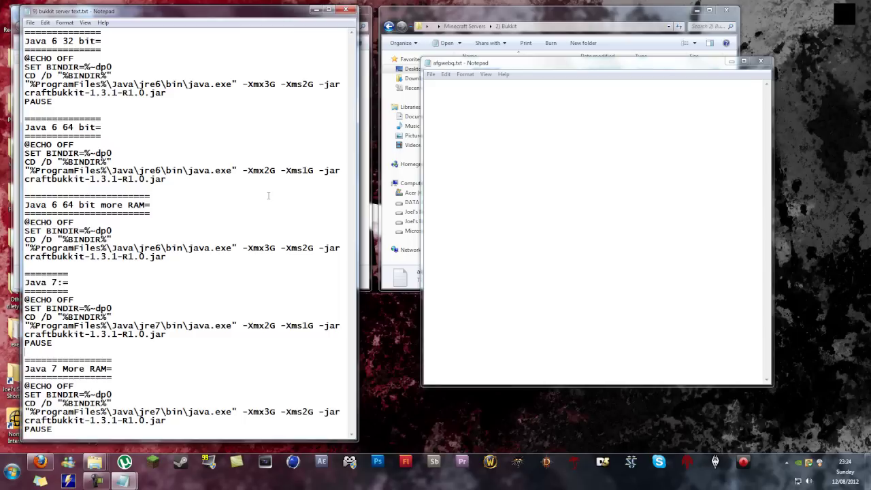
{"action": "left_click_drag", "start_coordinate": [69, 100], "coordinate": [24, 59]}
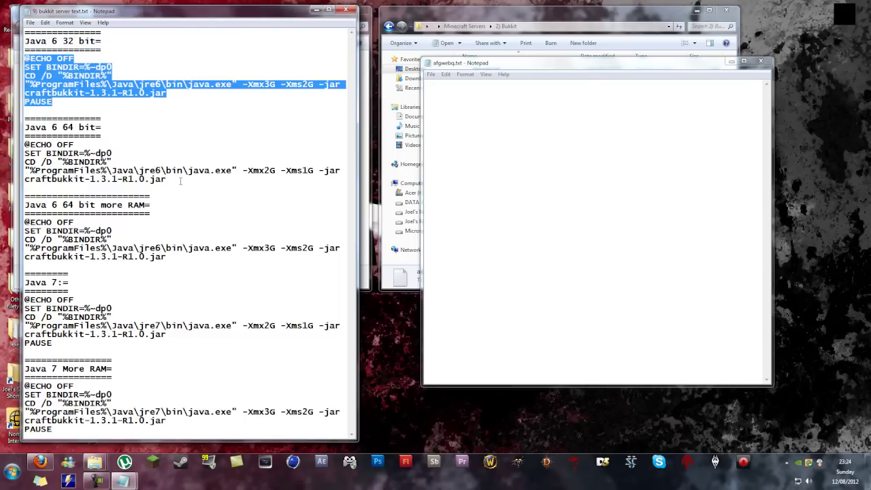
{"action": "left_click_drag", "start_coordinate": [180, 181], "coordinate": [25, 143]}
{"action": "left_click", "coordinate": [277, 84]}
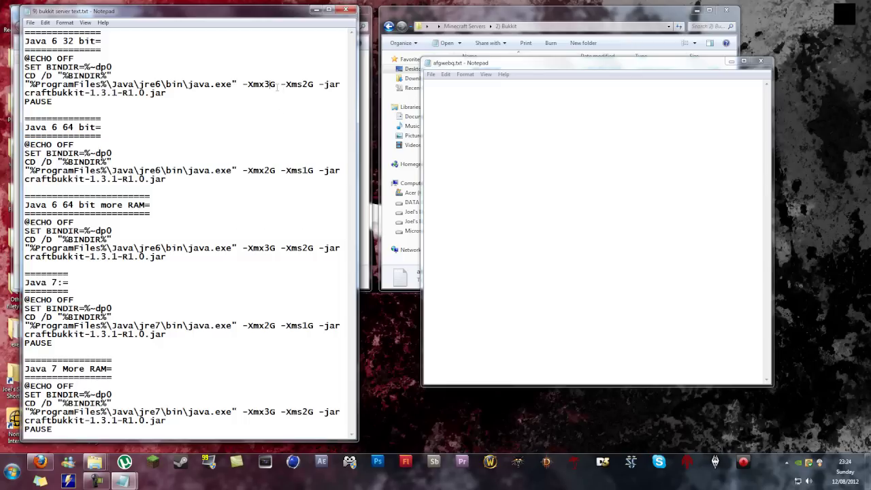
{"action": "key", "text": "BackSpace"}
{"action": "type", "text": "2"}
{"action": "left_click", "coordinate": [310, 84]}
{"action": "key", "text": "BackSpace"}
{"action": "type", "text": "1"}
Step: Copy the Java 7 launch block from the notes and paste it into the blank file
{"action": "left_click_drag", "start_coordinate": [265, 325], "coordinate": [275, 326]}
{"action": "left_click", "coordinate": [82, 347]}
{"action": "left_click_drag", "start_coordinate": [166, 334], "coordinate": [26, 299]}
{"action": "right_click", "coordinate": [41, 306]}
{"action": "left_click", "coordinate": [51, 336]}
{"action": "left_click", "coordinate": [94, 281]}
{"action": "left_click_drag", "start_coordinate": [170, 253], "coordinate": [26, 212]}
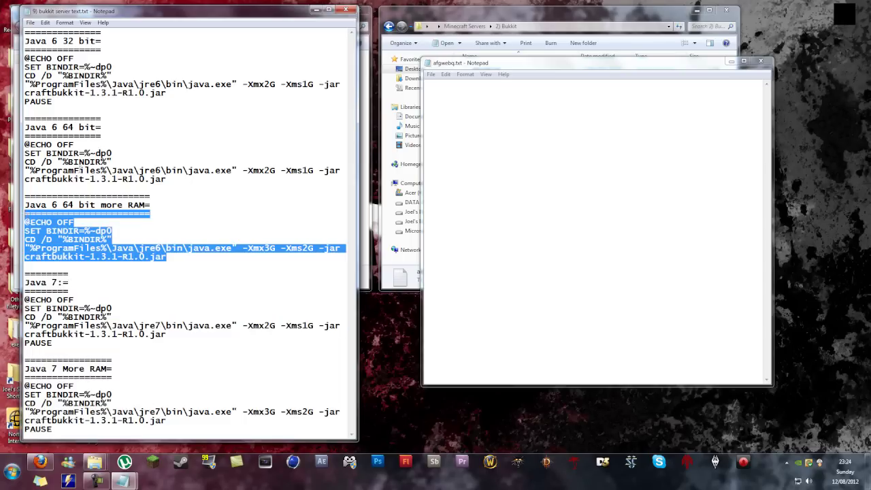
{"action": "left_click_drag", "start_coordinate": [81, 171], "coordinate": [52, 132]}
{"action": "left_click_drag", "start_coordinate": [68, 84], "coordinate": [46, 59]}
{"action": "left_click", "coordinate": [531, 123]}
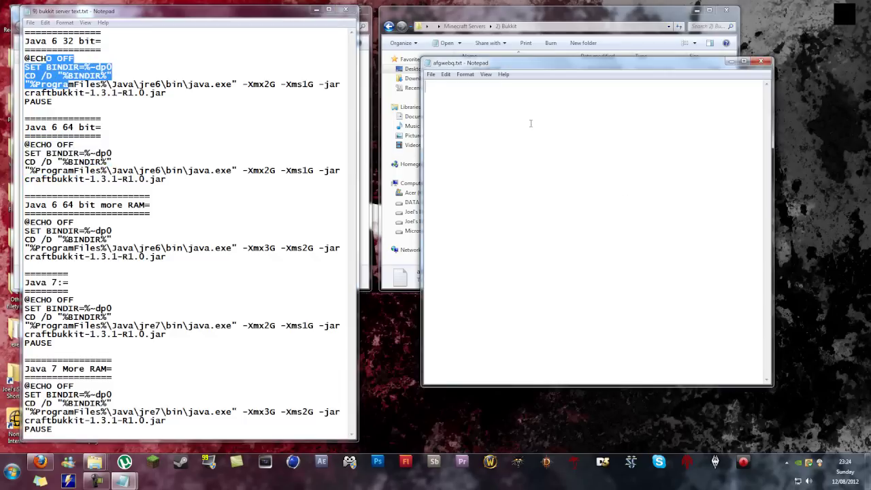
{"action": "key", "text": "ctrl+v"}
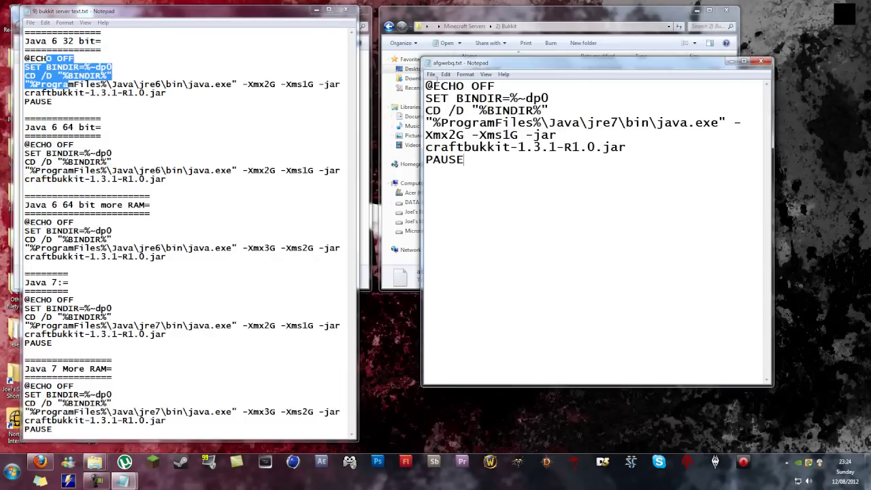
Step: Save the file as Run_Server.bat with the All Files type and close it
{"action": "left_click", "coordinate": [431, 74]}
{"action": "left_click", "coordinate": [463, 123]}
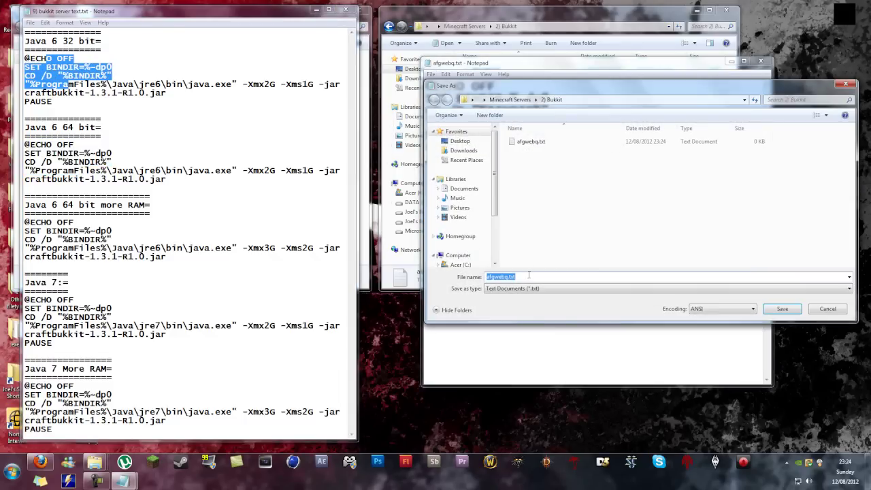
{"action": "type", "text": "Run_Server.bat"}
{"action": "left_click", "coordinate": [653, 289]}
{"action": "left_click", "coordinate": [654, 303]}
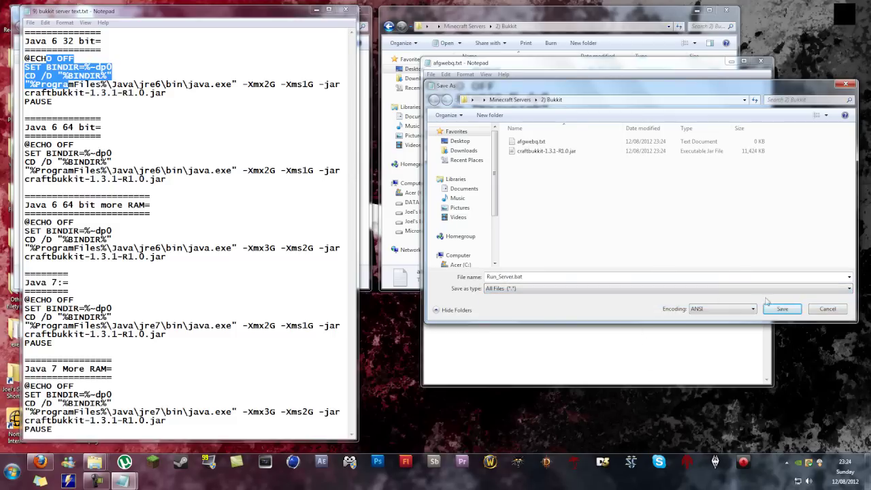
{"action": "left_click", "coordinate": [780, 309]}
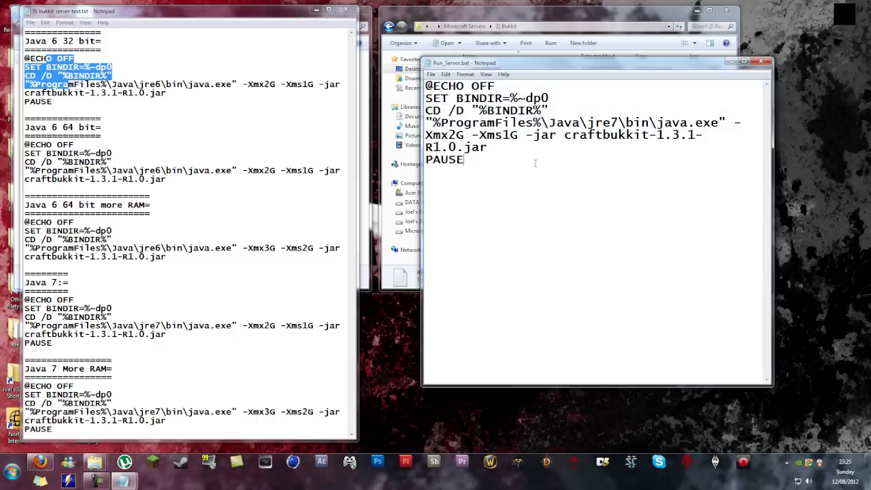
{"action": "left_click", "coordinate": [761, 62]}
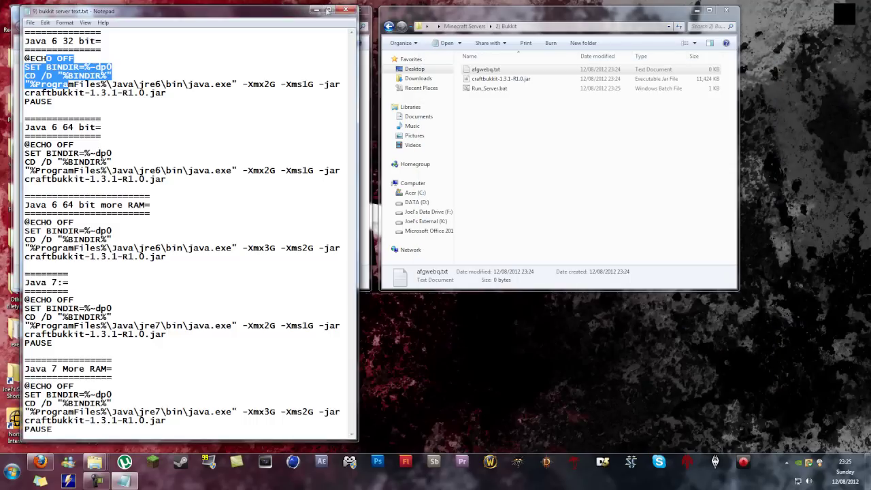
{"action": "left_click", "coordinate": [345, 10]}
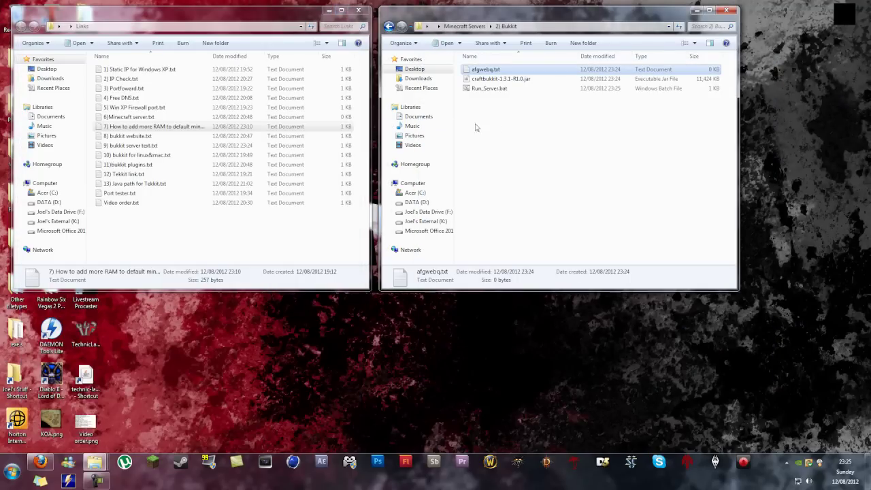
{"action": "double_click", "coordinate": [173, 127]}
{"action": "left_click", "coordinate": [345, 10]}
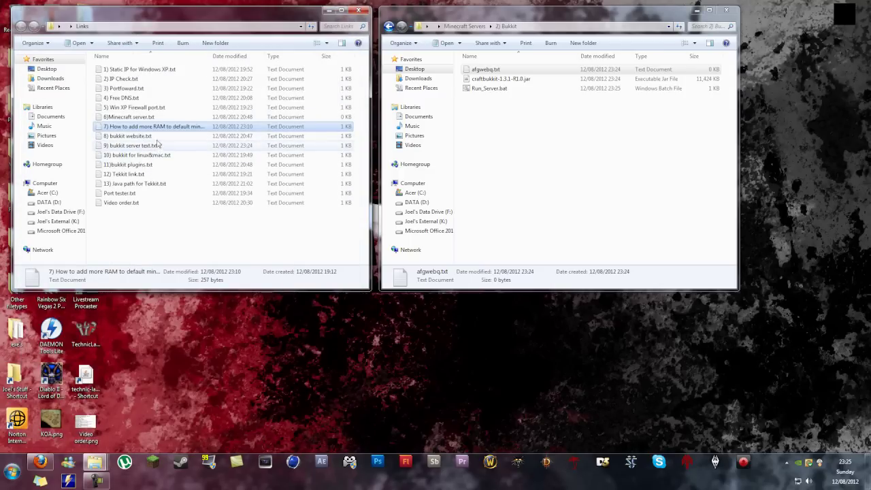
{"action": "double_click", "coordinate": [157, 145]}
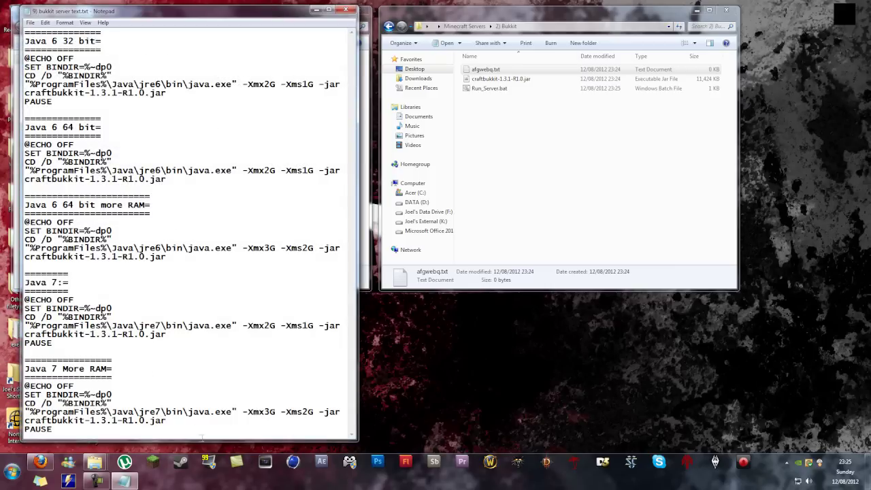
{"action": "left_click_drag", "start_coordinate": [145, 427], "coordinate": [23, 361]}
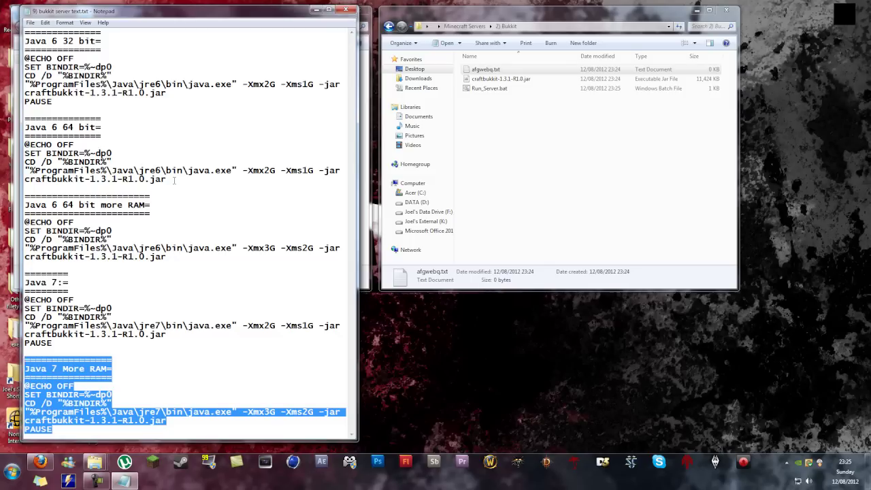
{"action": "left_click_drag", "start_coordinate": [174, 181], "coordinate": [20, 121]}
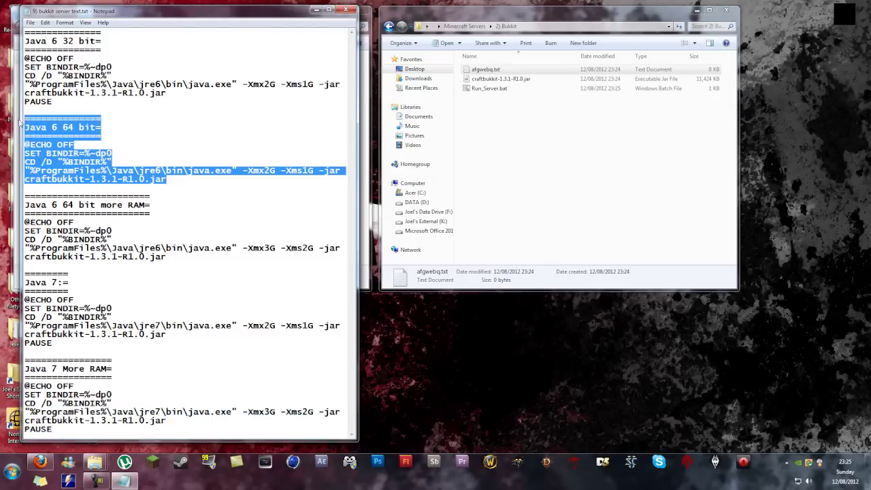
{"action": "left_click", "coordinate": [217, 179]}
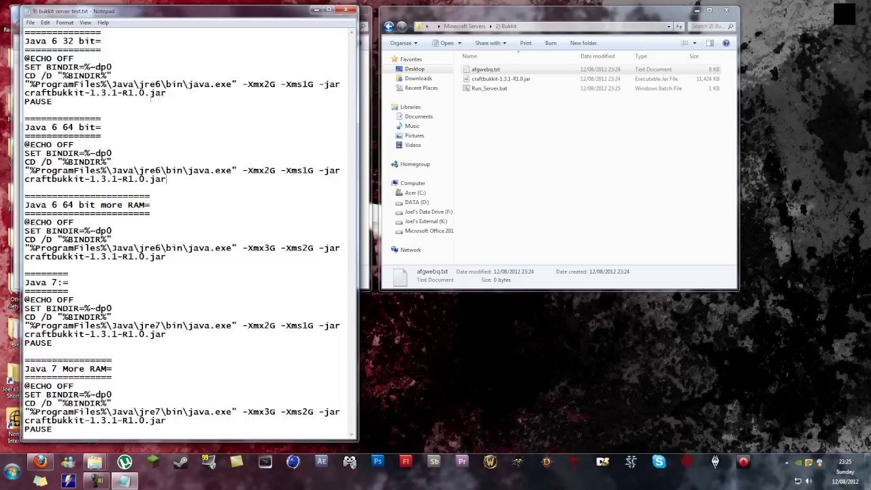
{"action": "left_click_drag", "start_coordinate": [151, 100], "coordinate": [20, 58]}
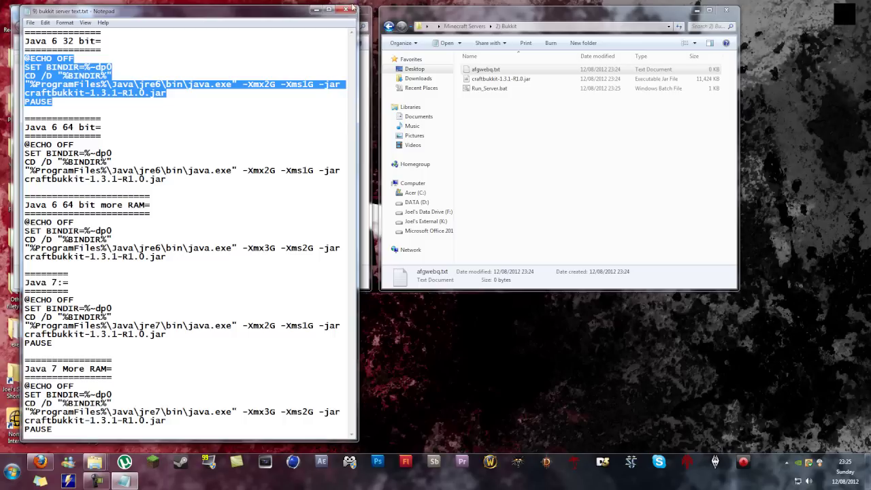
{"action": "left_click", "coordinate": [351, 8]}
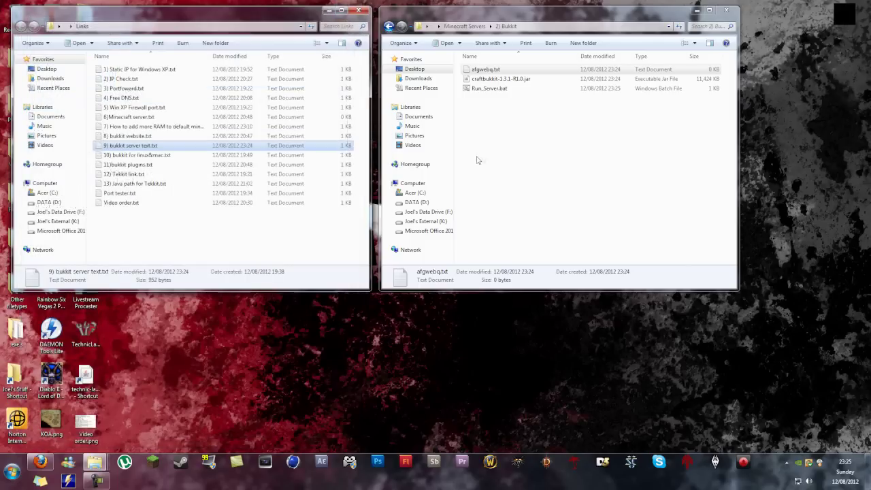
{"action": "left_click", "coordinate": [494, 78]}
Step: Delete afgwebq.txt, confirming the prompt, then double-click Run_Server.bat to start CraftBukkit
{"action": "right_click", "coordinate": [496, 68]}
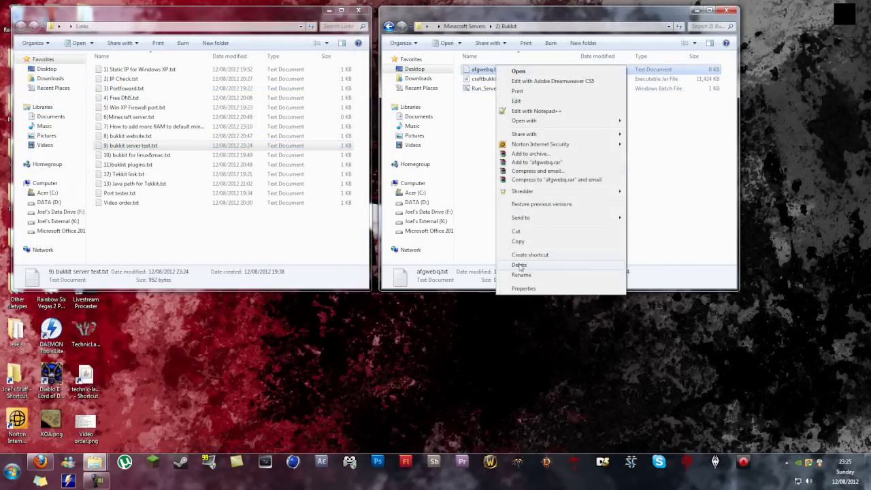
{"action": "left_click", "coordinate": [519, 265]}
{"action": "left_click", "coordinate": [469, 267]}
{"action": "left_click", "coordinate": [506, 79]}
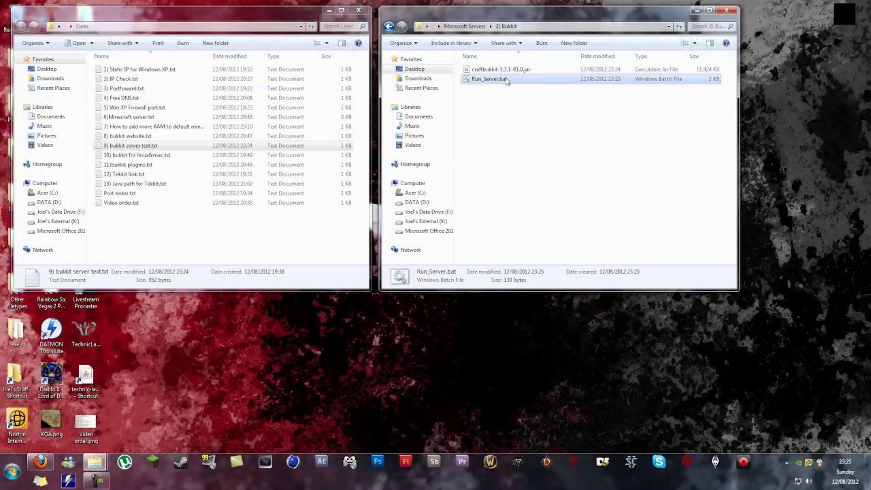
{"action": "double_click", "coordinate": [506, 80]}
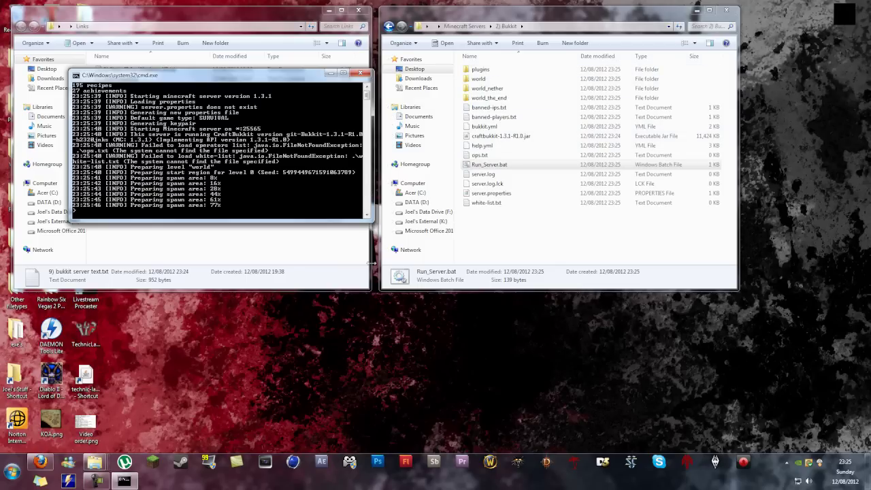
Step: Scroll through the Bukkit Plugin List page, then close that tab and minimize Firefox
{"action": "left_click", "coordinate": [39, 463]}
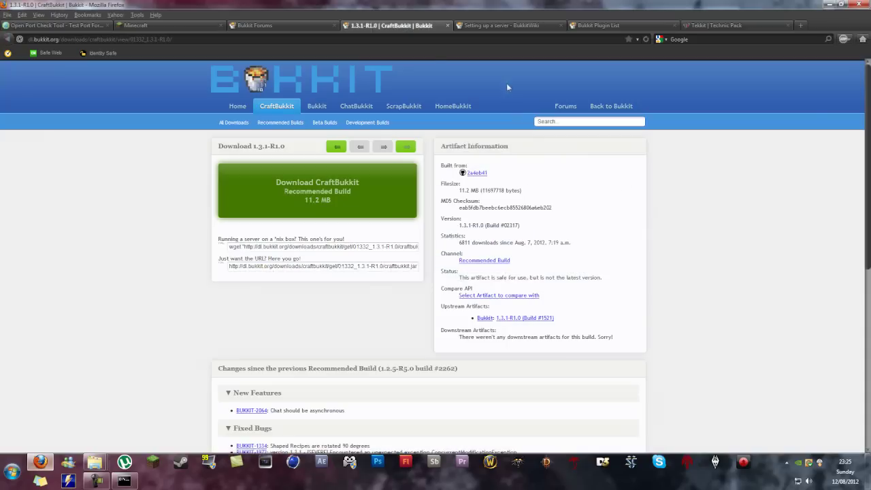
{"action": "left_click", "coordinate": [586, 26]}
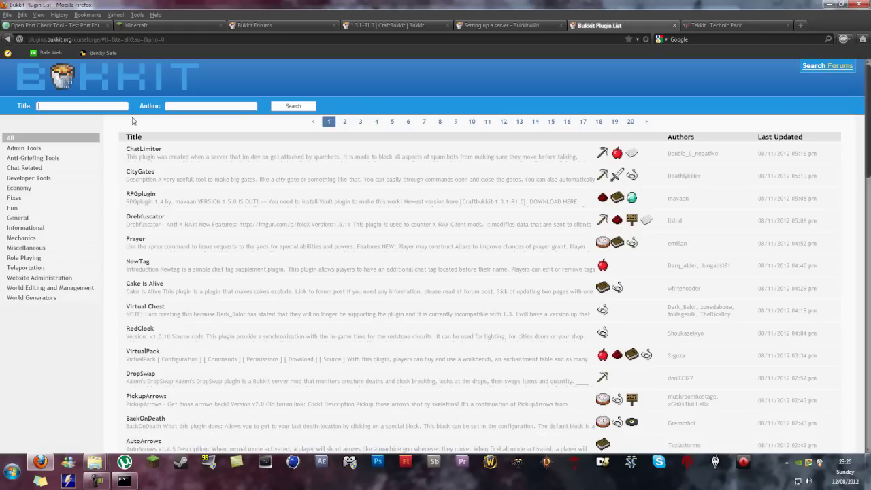
{"action": "scroll", "coordinate": [189, 243], "scroll_direction": "down", "scroll_amount": 5}
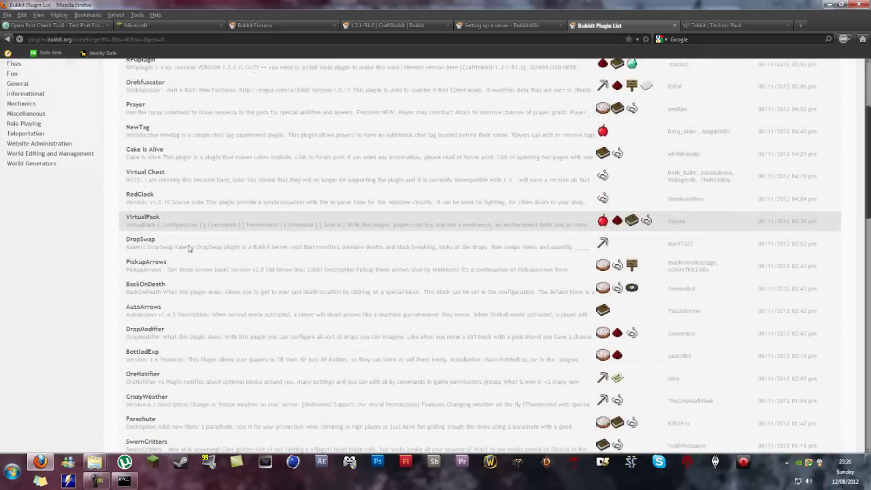
{"action": "scroll", "coordinate": [189, 288], "scroll_direction": "down", "scroll_amount": 3}
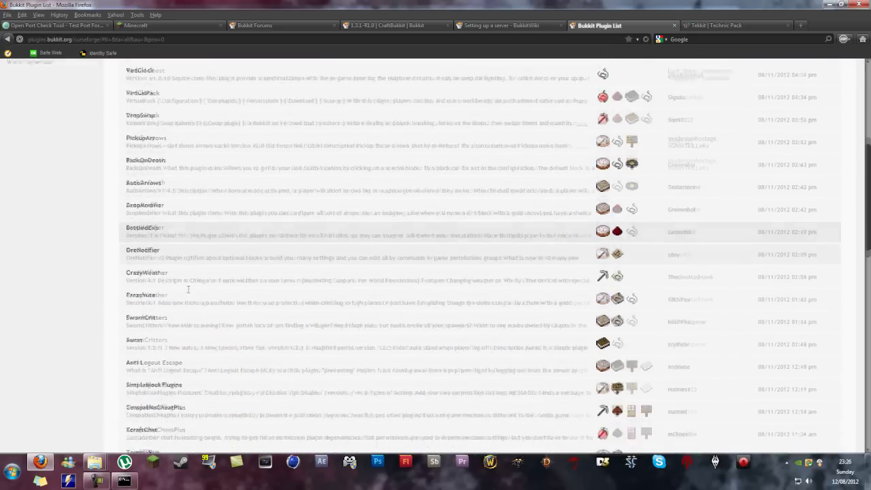
{"action": "scroll", "coordinate": [188, 285], "scroll_direction": "down", "scroll_amount": 6}
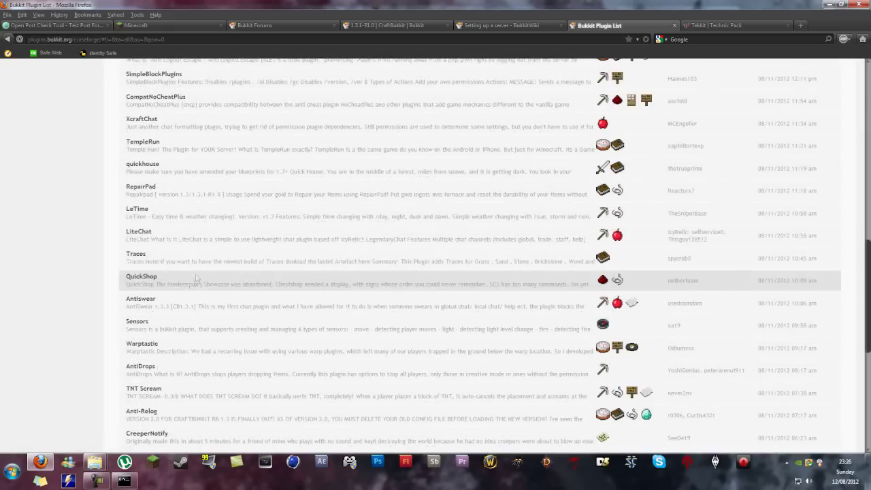
{"action": "scroll", "coordinate": [155, 239], "scroll_direction": "down", "scroll_amount": 5}
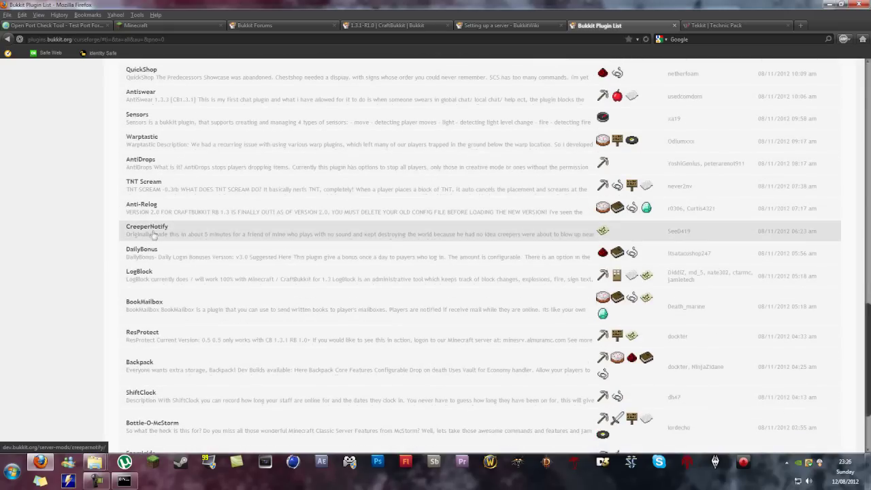
{"action": "scroll", "coordinate": [146, 278], "scroll_direction": "down", "scroll_amount": 3}
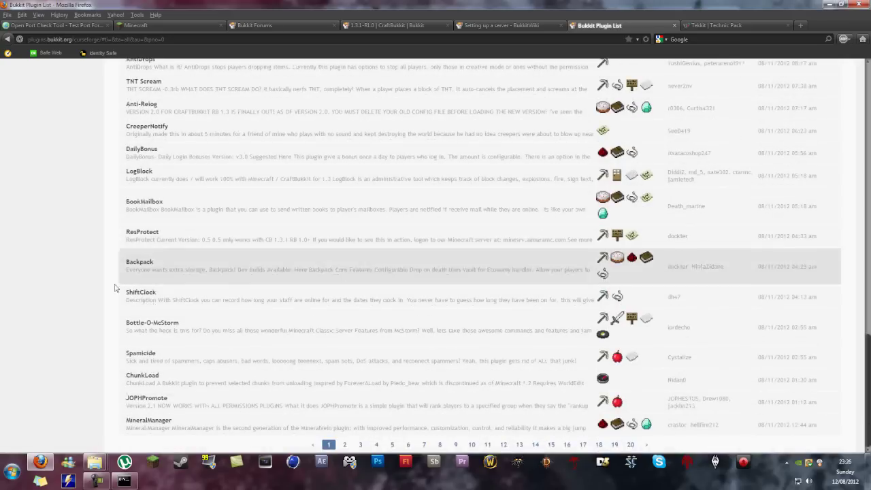
{"action": "scroll", "coordinate": [105, 259], "scroll_direction": "up", "scroll_amount": 15}
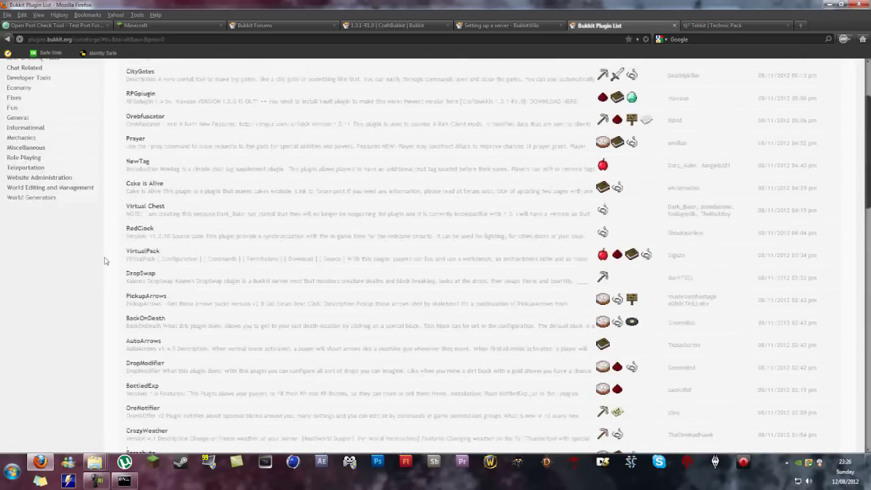
{"action": "middle_click", "coordinate": [611, 26]}
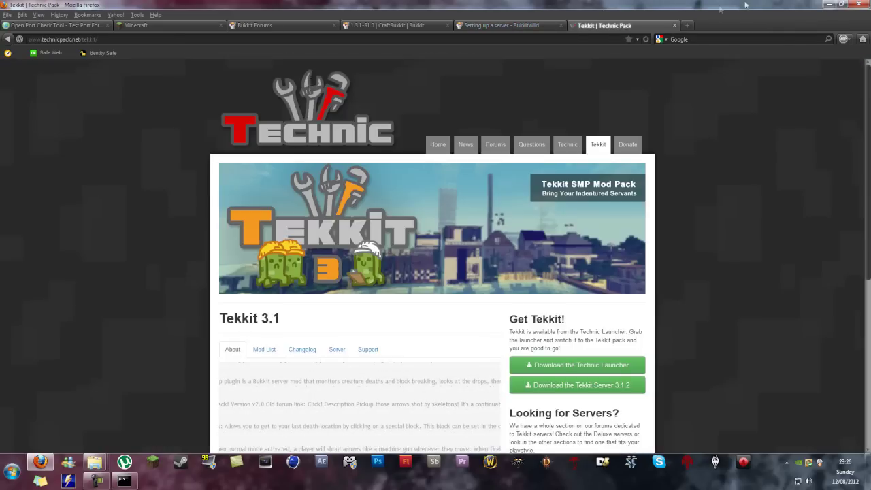
{"action": "left_click", "coordinate": [831, 5]}
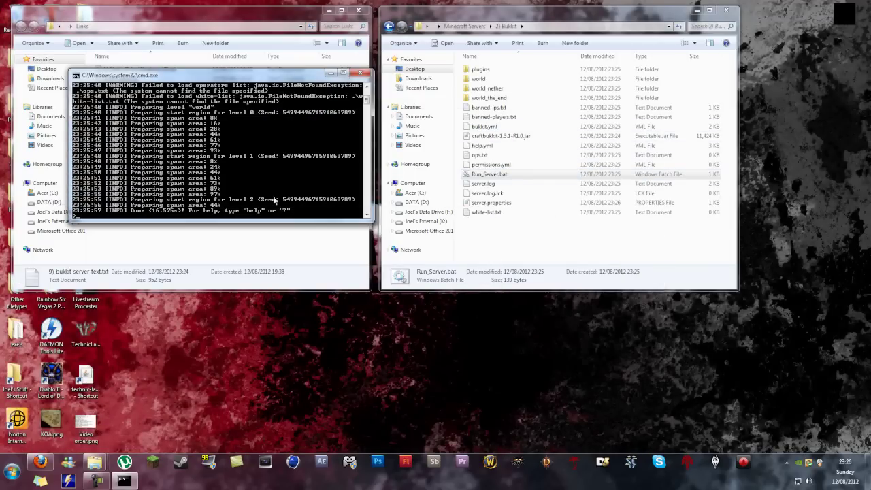
Step: Stop the server and enter 192.168.0.100 as server-ip in server.properties
{"action": "left_click", "coordinate": [360, 72]}
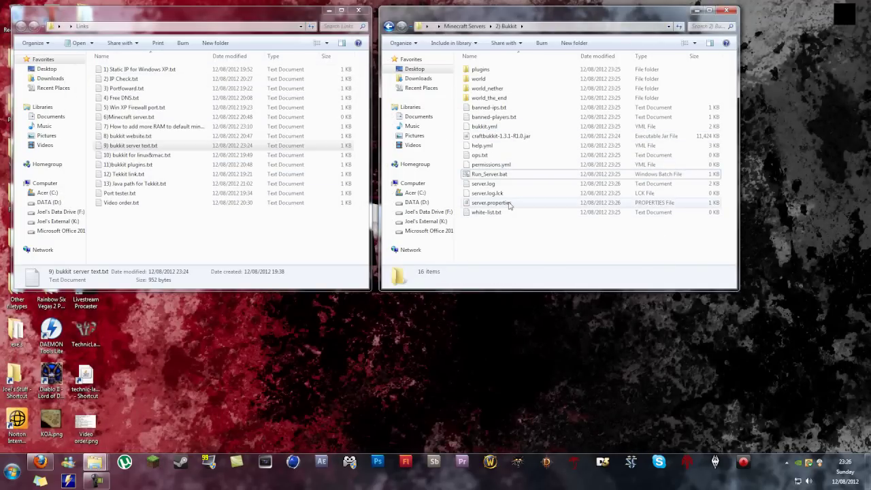
{"action": "double_click", "coordinate": [507, 203]}
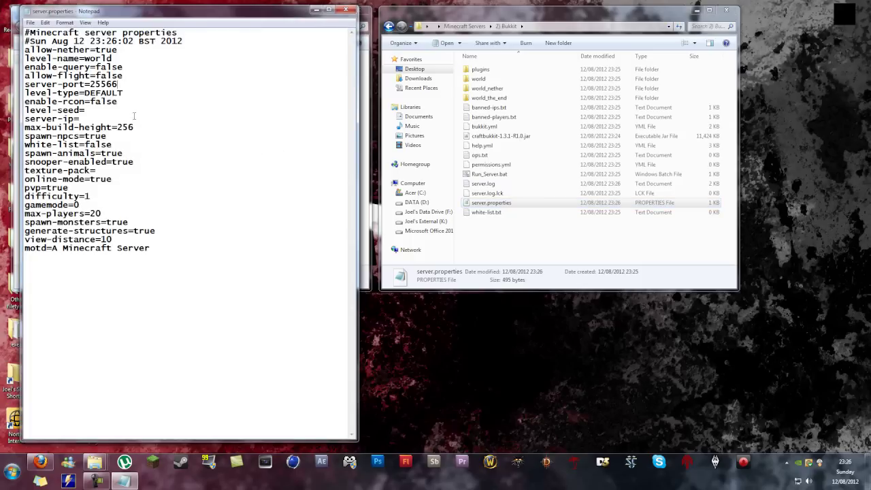
{"action": "left_click", "coordinate": [112, 119]}
{"action": "type", "text": "192.168.0.100"}
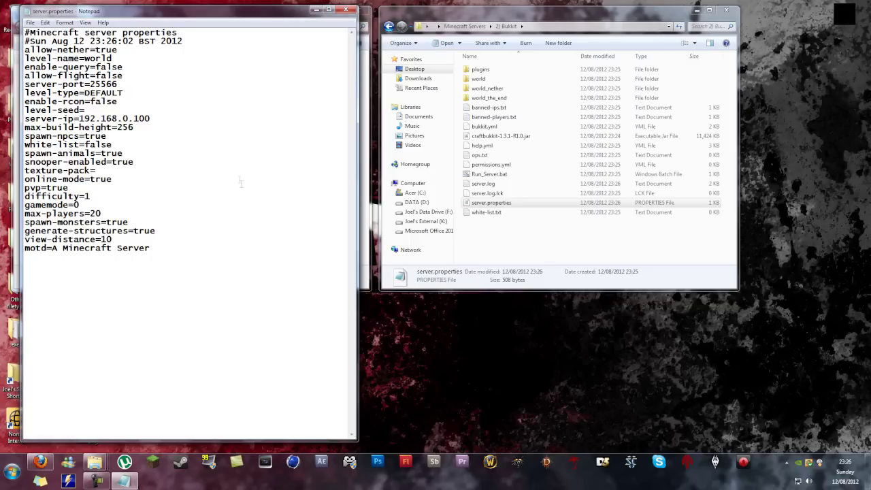
{"action": "left_click_drag", "start_coordinate": [155, 115], "coordinate": [80, 119]}
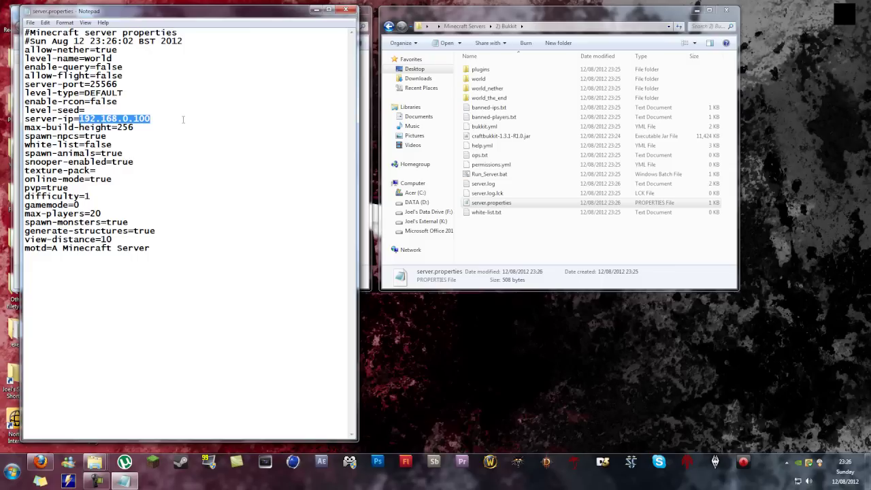
Step: Change online-mode from true to false, save, then reopen server.properties for a final edit and save
{"action": "left_click", "coordinate": [158, 180]}
{"action": "left_click_drag", "start_coordinate": [112, 179], "coordinate": [90, 179]}
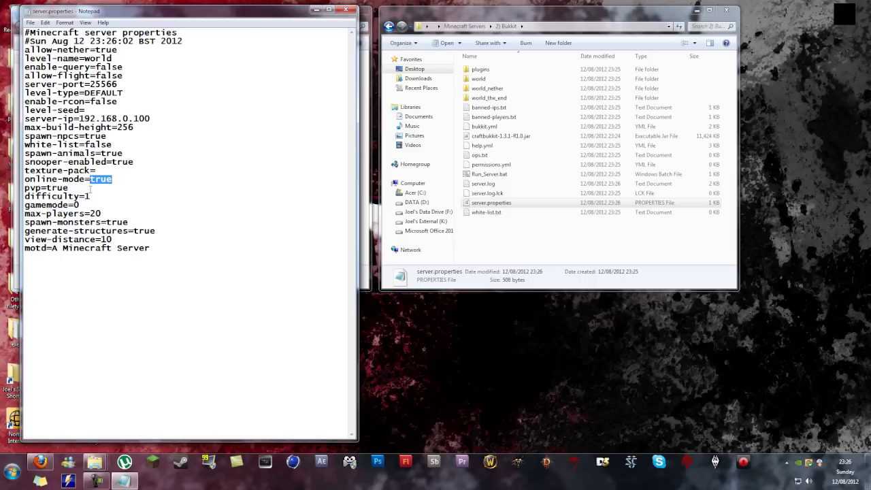
{"action": "type", "text": "fals"}
{"action": "left_click", "coordinate": [348, 10]}
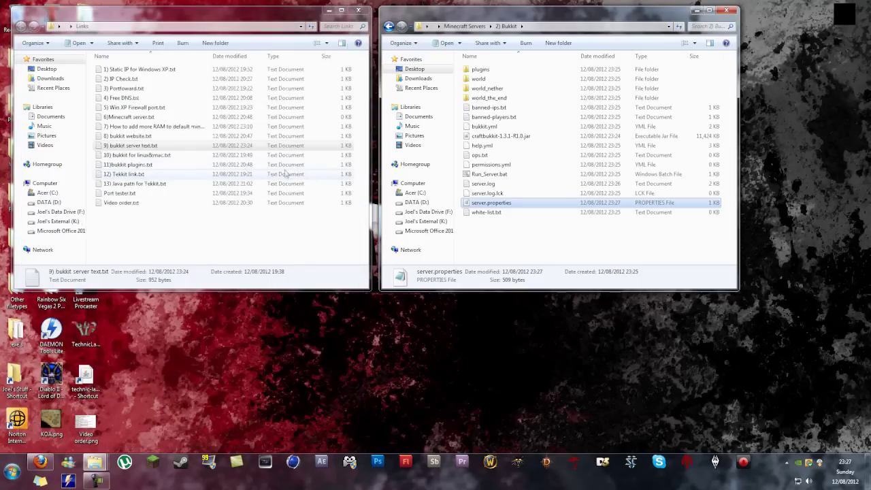
{"action": "double_click", "coordinate": [502, 203]}
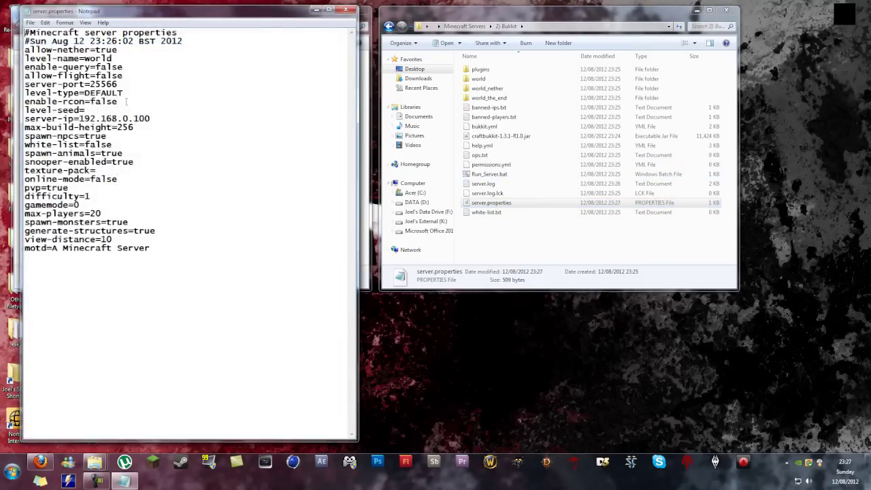
{"action": "type", "text": "65"}
{"action": "key", "text": "ctrl+s"}
Step: Restart the Bukkit server and log in through the Minecraft launcher
{"action": "left_click", "coordinate": [348, 11]}
{"action": "double_click", "coordinate": [503, 174]}
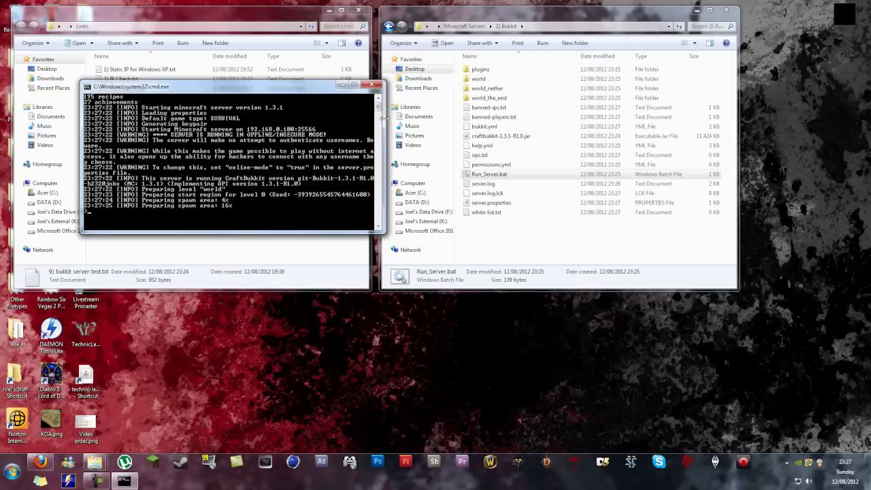
{"action": "left_click", "coordinate": [159, 464]}
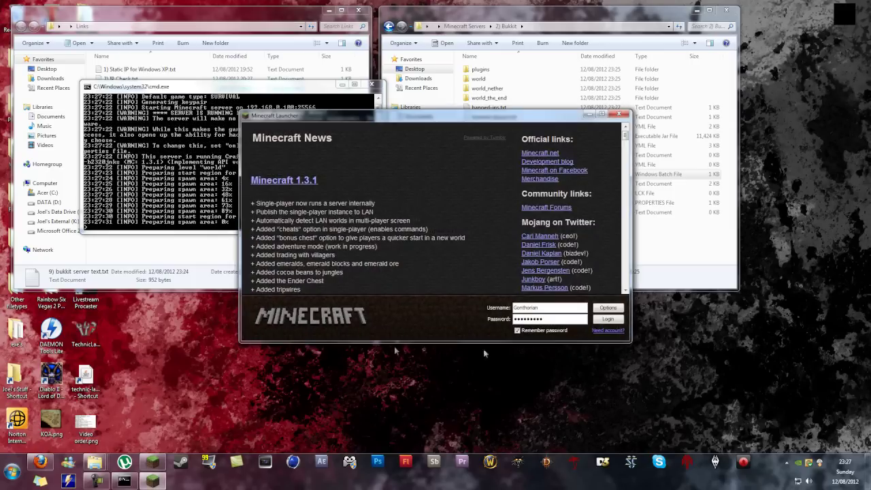
{"action": "left_click", "coordinate": [608, 318]}
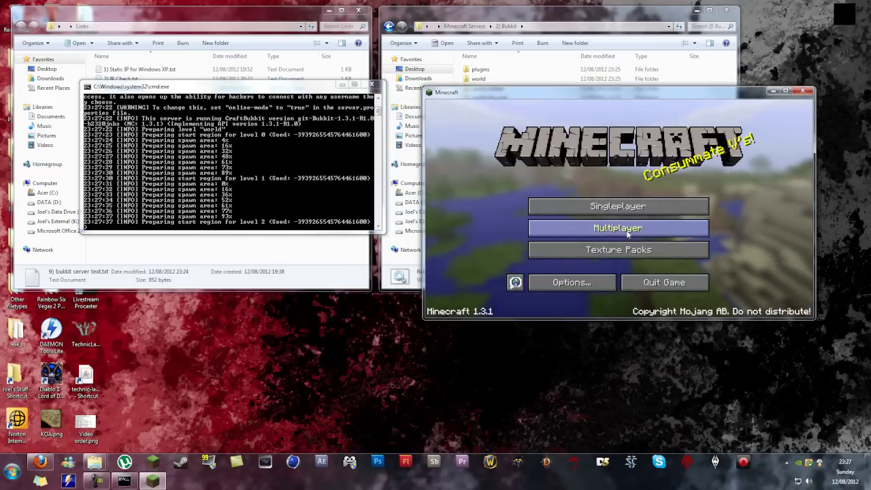
Step: Direct Connect to 192.168.0.100:25566 from the Multiplayer screen and join
{"action": "left_click", "coordinate": [627, 232]}
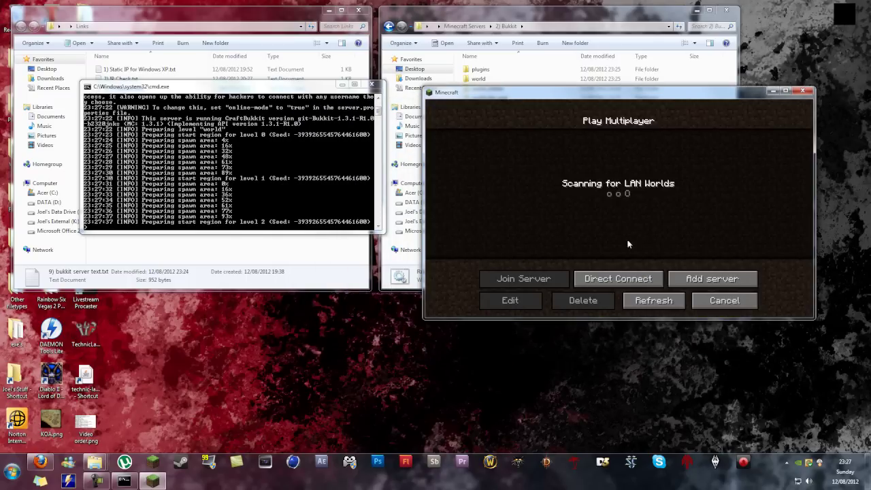
{"action": "left_click", "coordinate": [631, 283]}
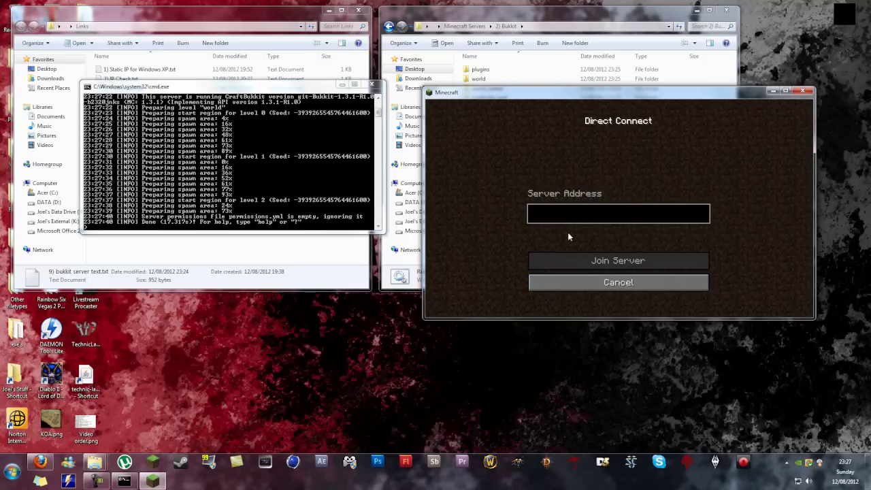
{"action": "type", "text": "192.168.0"}
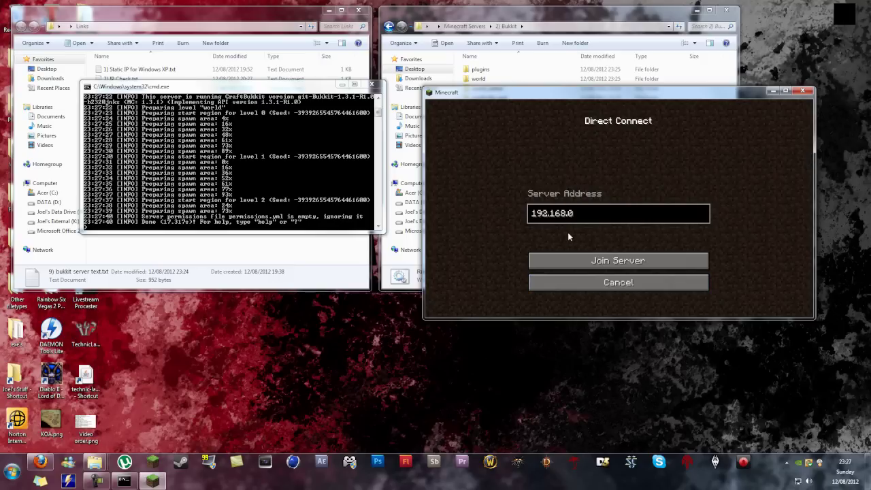
{"action": "type", "text": ".100:25566"}
{"action": "left_click", "coordinate": [564, 267]}
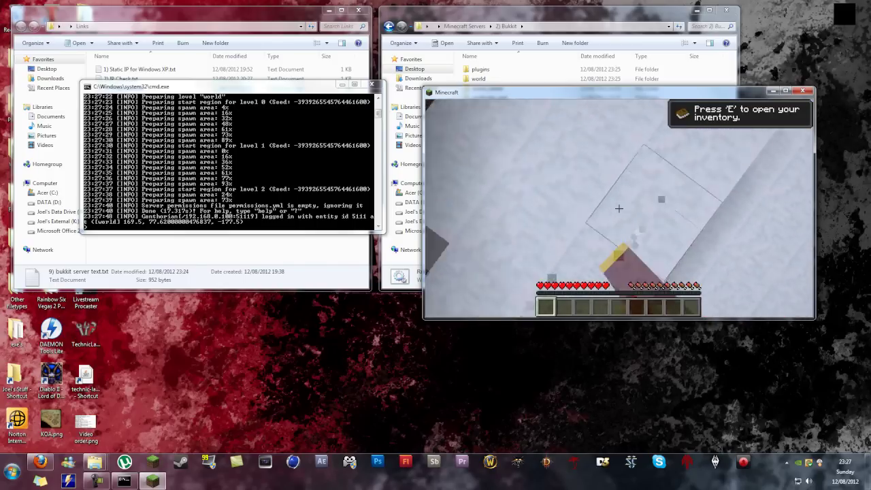
Step: Break two snow blocks, op the player from the server console, and resume the game
{"action": "left_click", "coordinate": [619, 208]}
{"action": "left_click", "coordinate": [618, 208]}
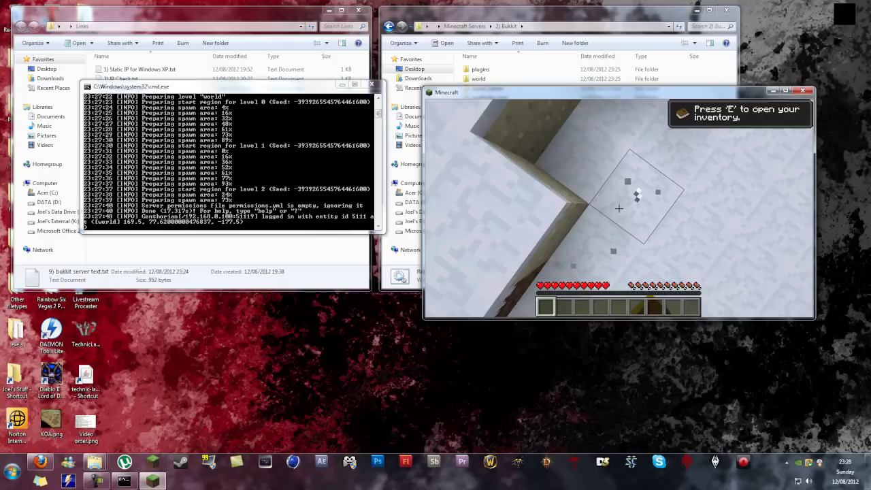
{"action": "key", "text": "Escape"}
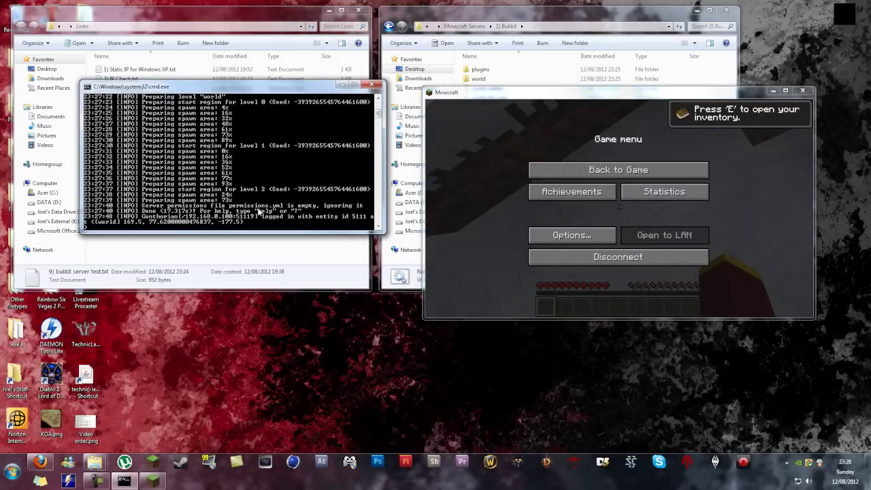
{"action": "type", "text": "enthorian"}
{"action": "key", "text": "Return"}
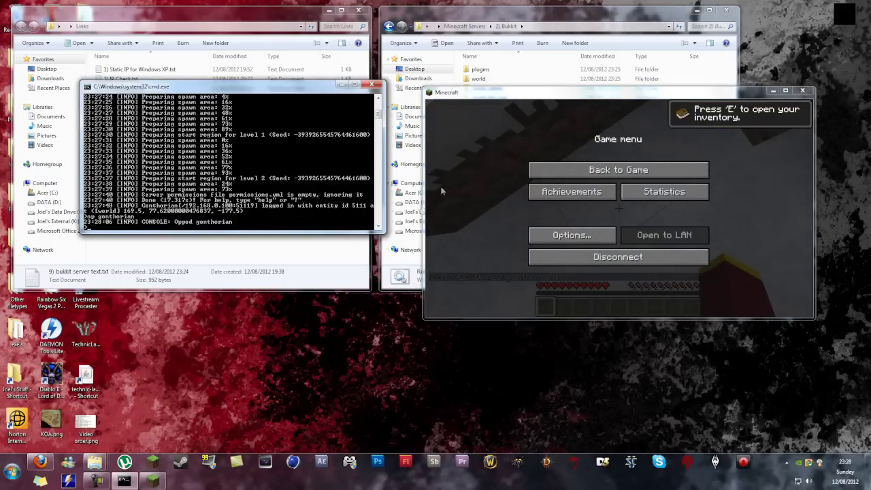
{"action": "left_click", "coordinate": [554, 166]}
{"action": "left_click", "coordinate": [554, 167]}
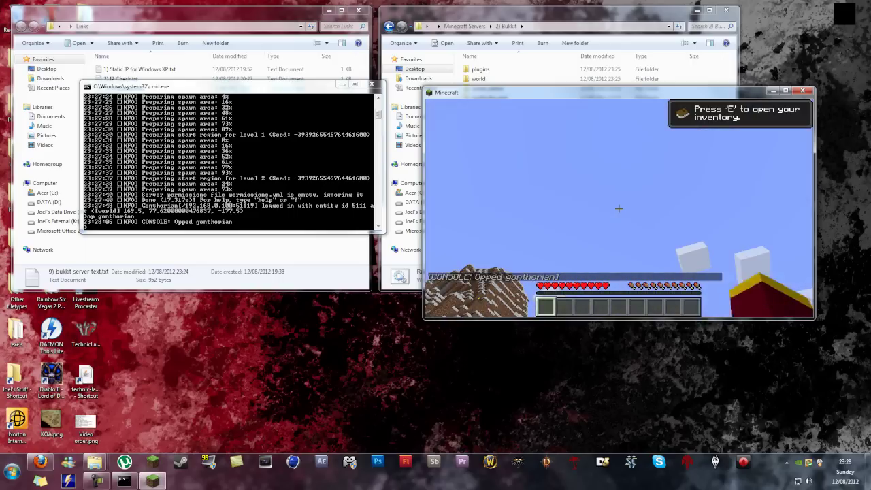
Step: Run /help, /help 2, /help 3 and /help 4 in chat, then pause
{"action": "type", "text": "/help"}
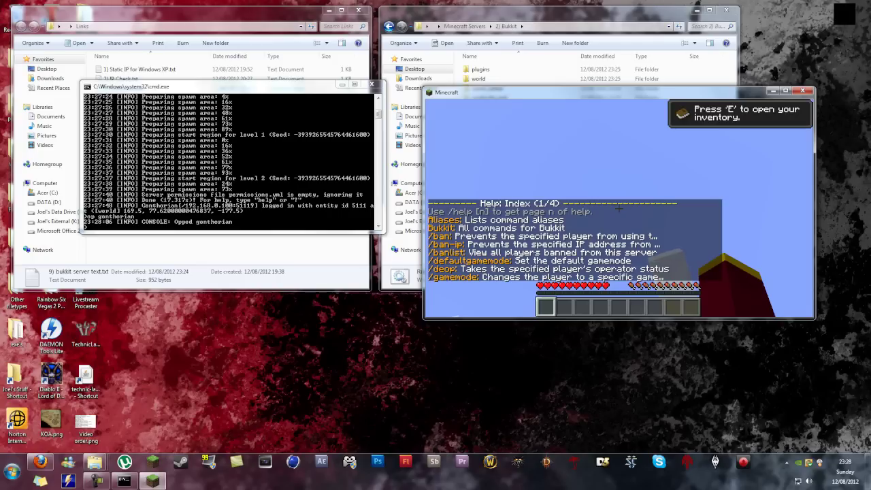
{"action": "type", "text": "/hel"}
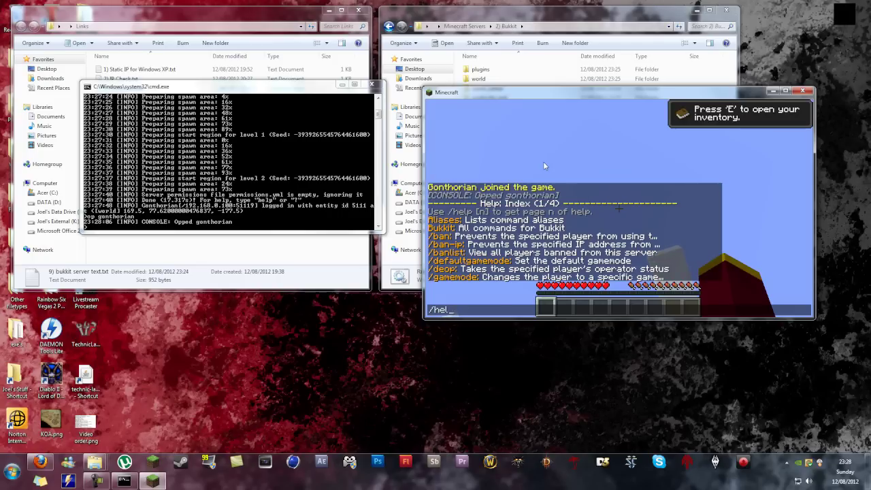
{"action": "type", "text": "p 2"}
{"action": "key", "text": "Return"}
{"action": "type", "text": "/h"}
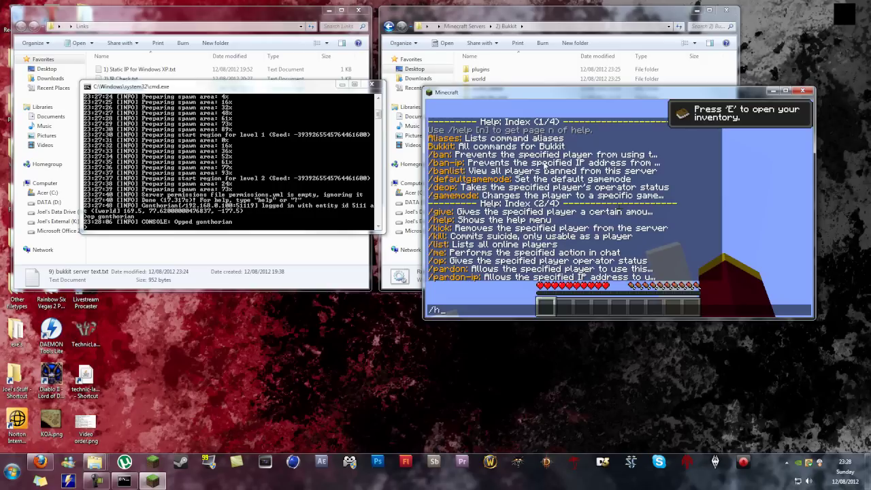
{"action": "type", "text": "elp 3"}
{"action": "key", "text": "Return"}
{"action": "type", "text": "/h"}
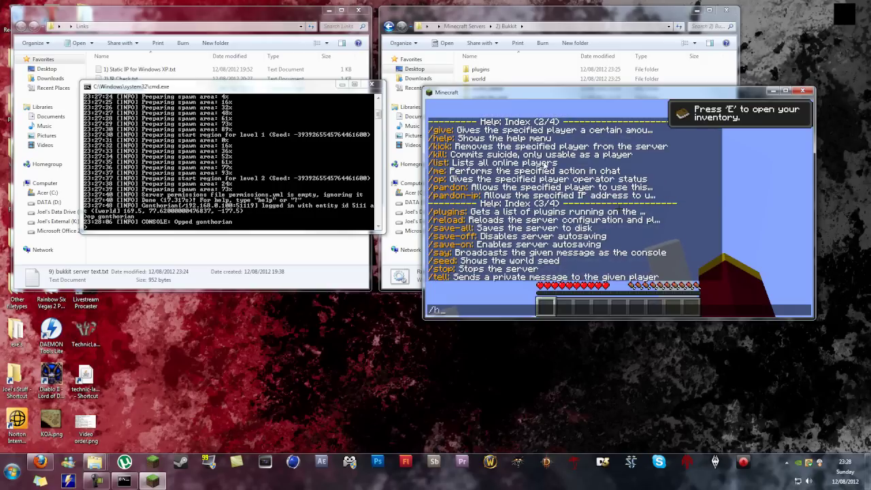
{"action": "type", "text": "elp 4"}
{"action": "key", "text": "Return"}
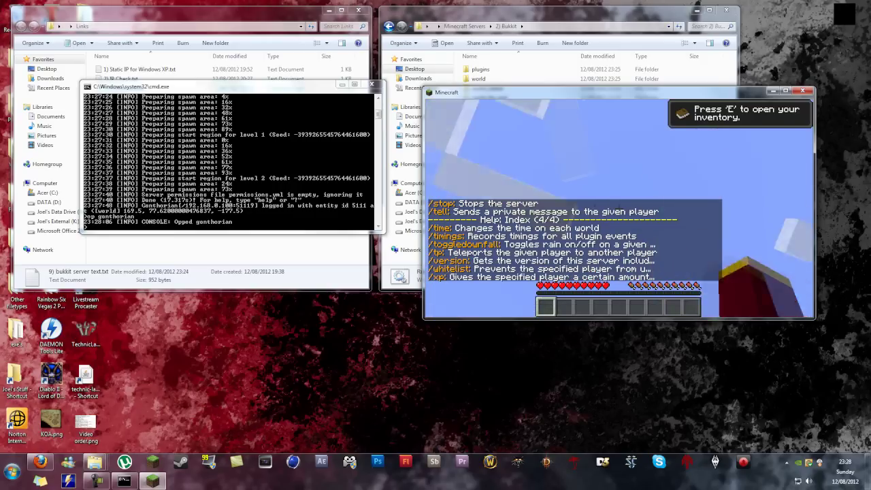
{"action": "key", "text": "Escape"}
Step: Close the Minecraft game and the server console, and minimize Firefox
{"action": "left_click", "coordinate": [806, 91]}
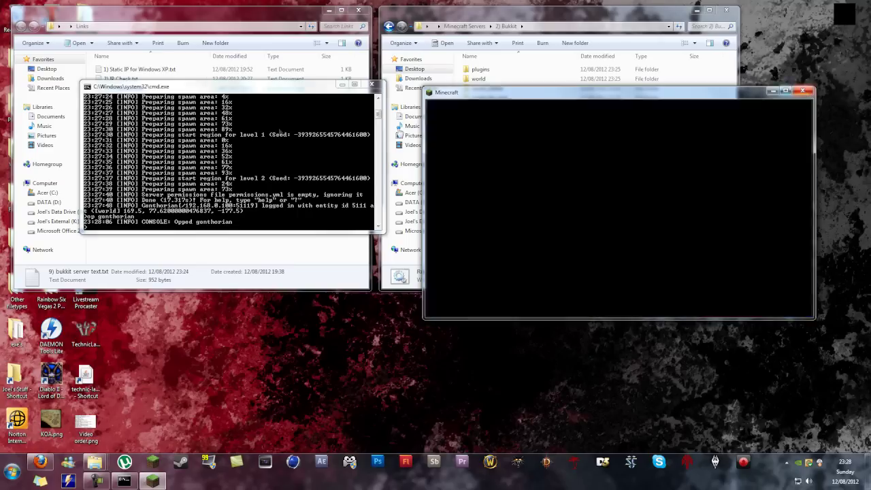
{"action": "left_click", "coordinate": [372, 84]}
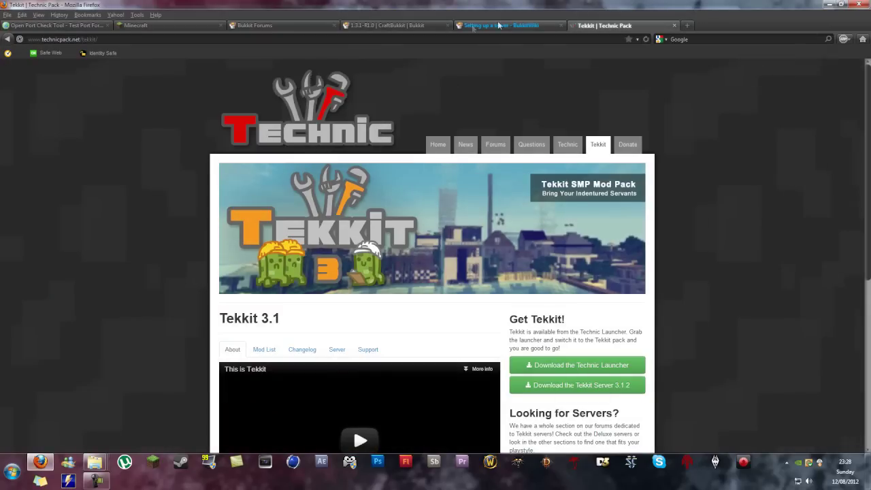
{"action": "left_click", "coordinate": [42, 465]}
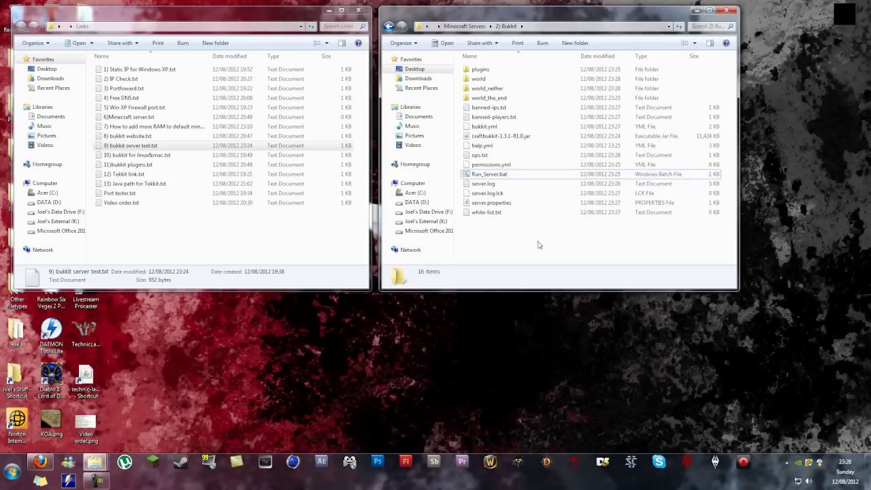
Step: Confirm the Bukkit plugins folder is empty, return to Minecraft Servers, and open the linux&mac notes
{"action": "double_click", "coordinate": [482, 69]}
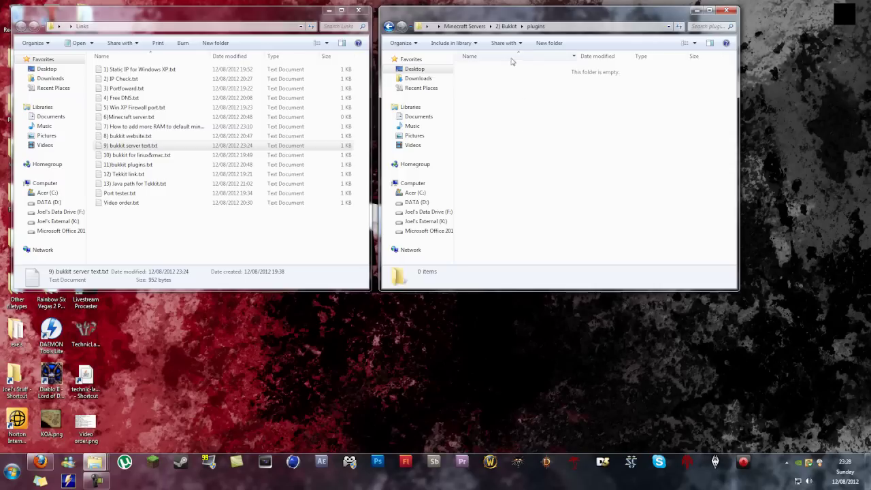
{"action": "left_click", "coordinate": [509, 26]}
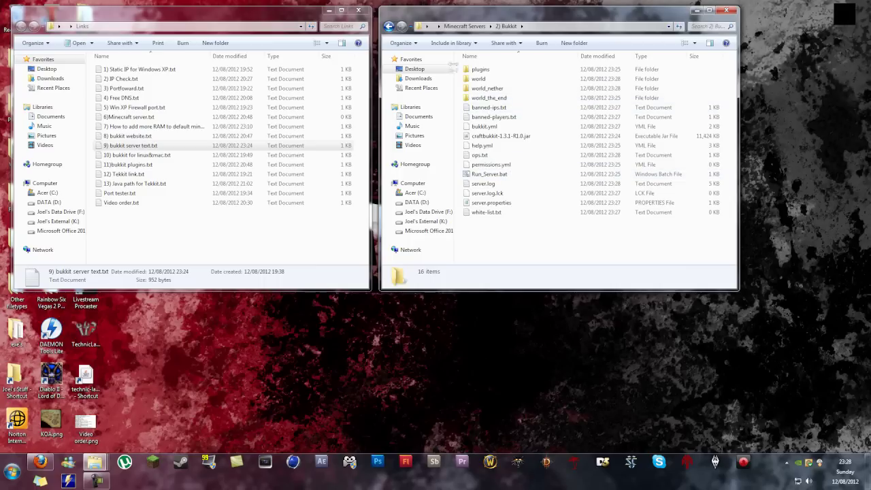
{"action": "left_click", "coordinate": [465, 26]}
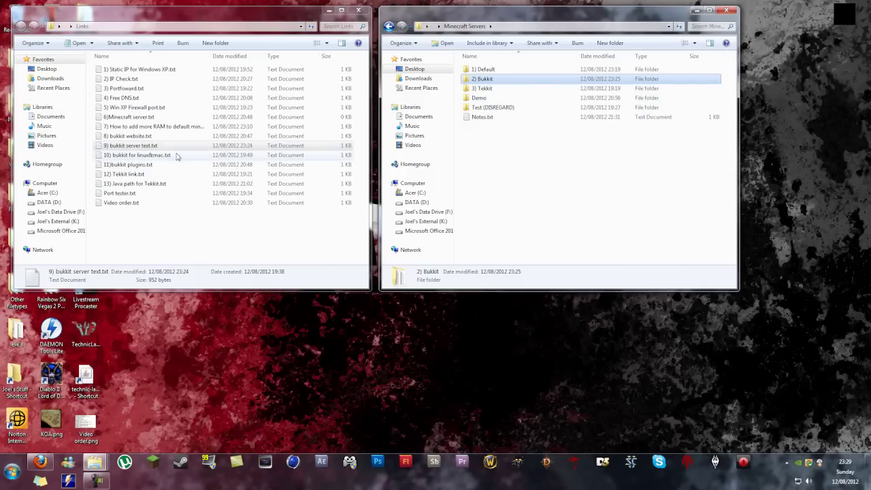
{"action": "double_click", "coordinate": [136, 155]}
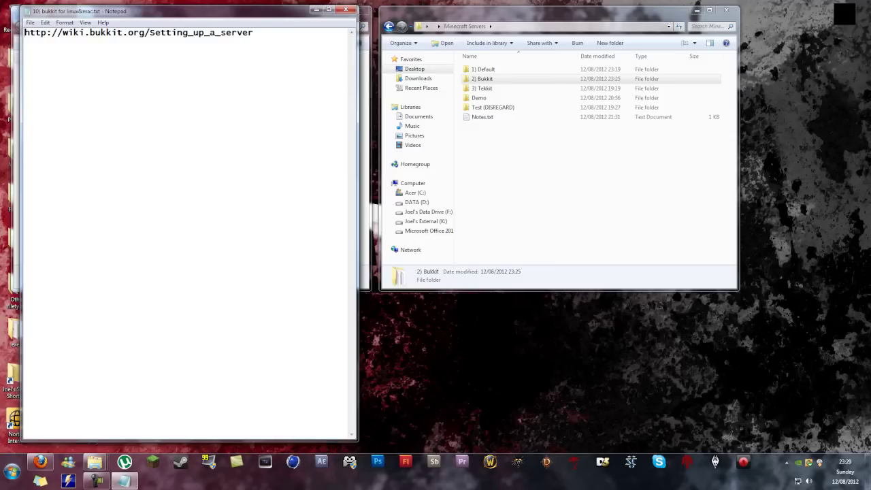
Step: Close the linux&mac notes and bring up the Bukkit server setup wiki in Firefox
{"action": "key", "text": "alt+F4"}
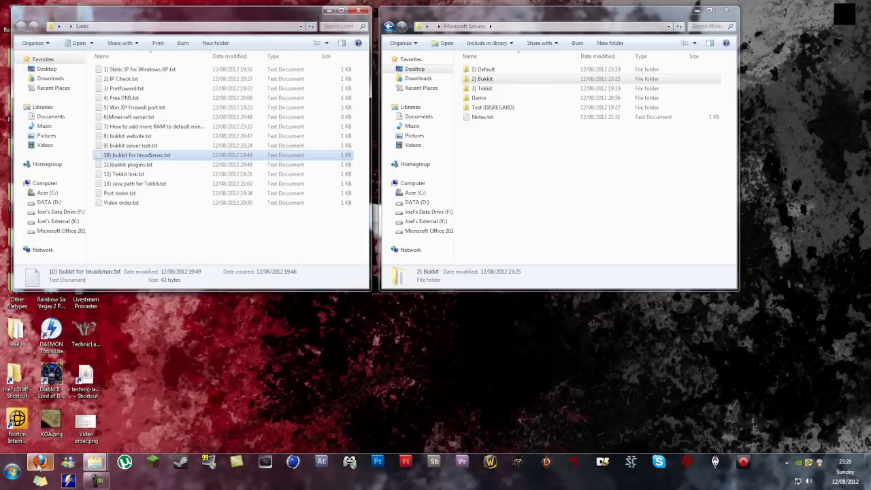
{"action": "left_click", "coordinate": [40, 462]}
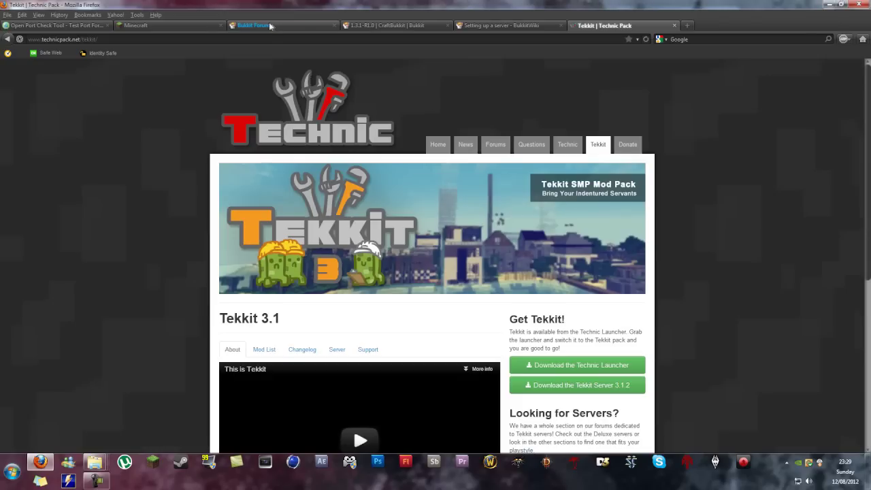
{"action": "left_click", "coordinate": [388, 26]}
{"action": "left_click", "coordinate": [487, 26]}
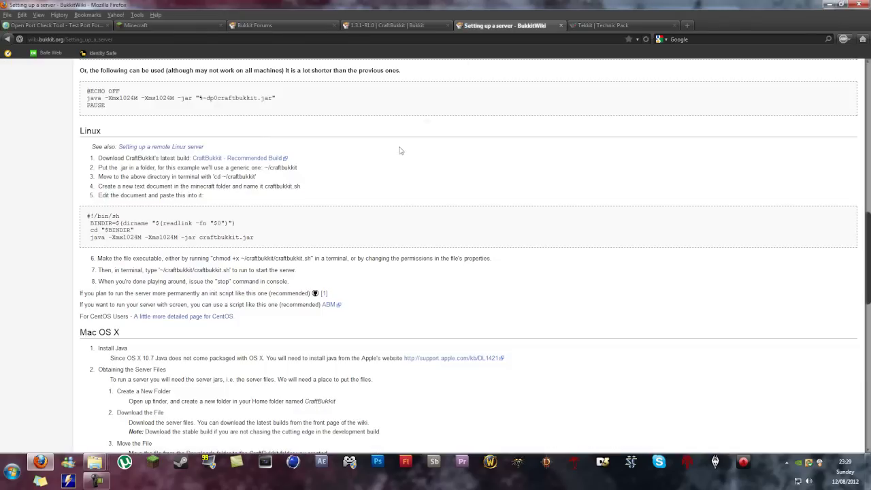
Step: Read the wiki's Linux and Mac OS X sections, close that page, and minimize Firefox
{"action": "scroll", "coordinate": [196, 195], "scroll_direction": "down", "scroll_amount": 2}
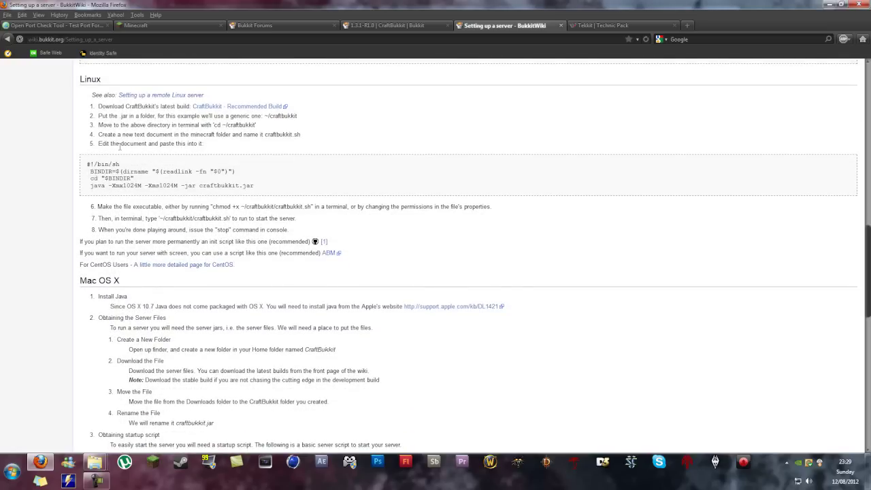
{"action": "scroll", "coordinate": [296, 384], "scroll_direction": "down", "scroll_amount": 4}
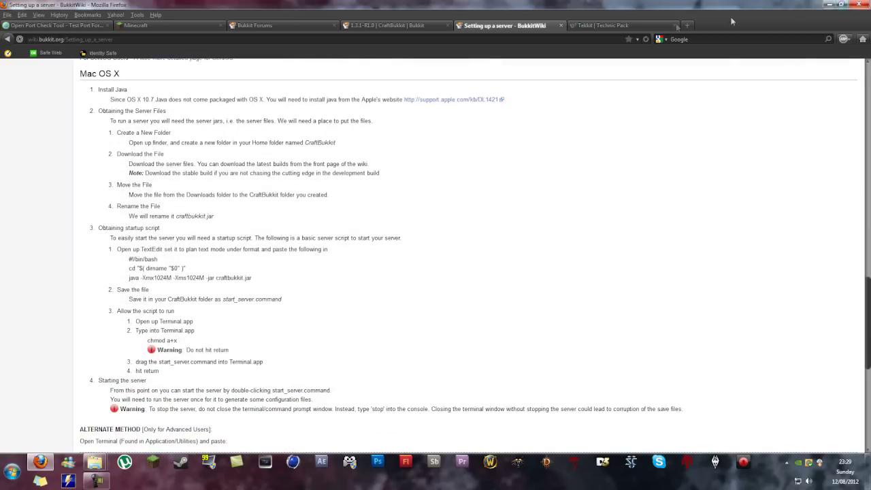
{"action": "left_click", "coordinate": [561, 25]}
{"action": "left_click", "coordinate": [40, 461]}
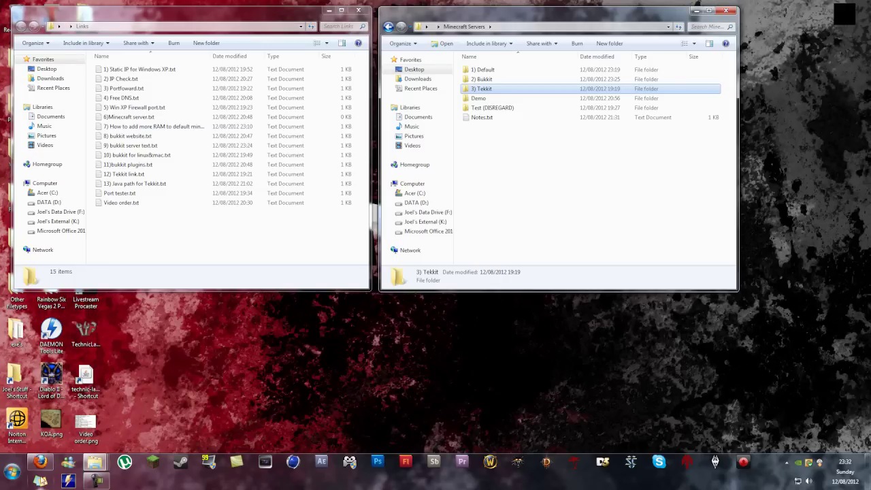
Step: Download the Windows TechnicLauncher.exe into the 3) Tekkit folder
{"action": "left_click", "coordinate": [41, 469]}
{"action": "scroll", "coordinate": [722, 368], "scroll_direction": "down", "scroll_amount": 4}
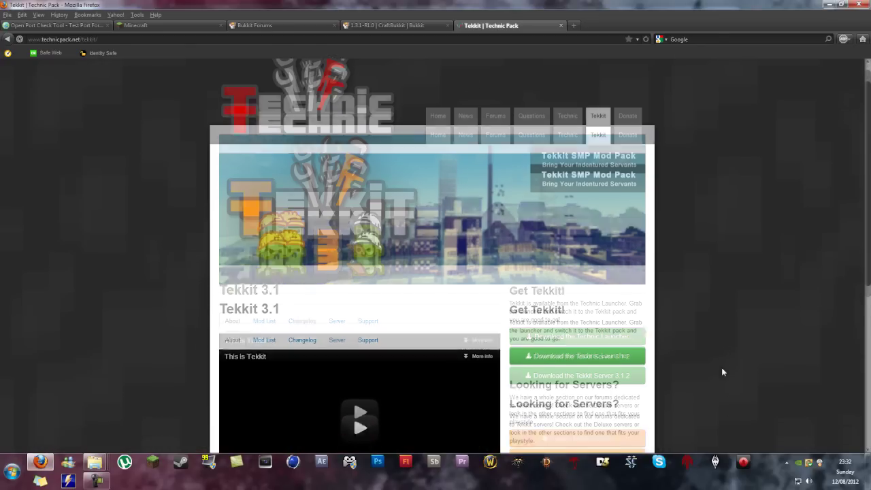
{"action": "left_click", "coordinate": [593, 212]}
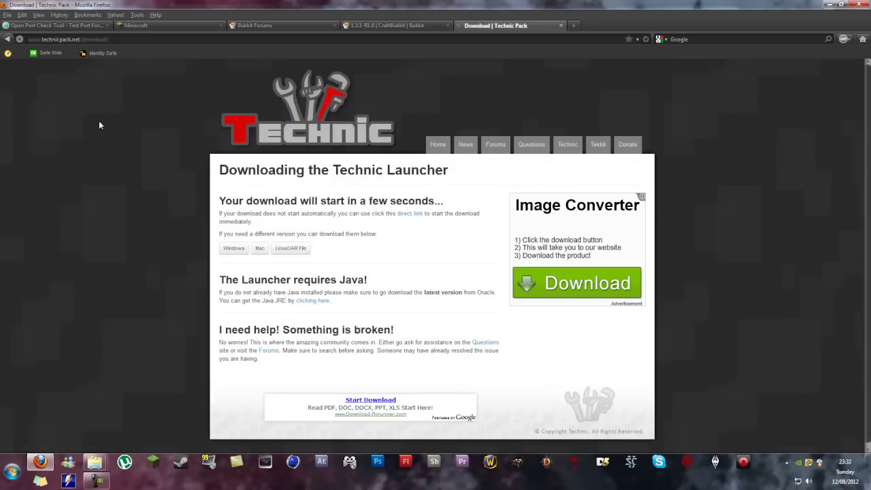
{"action": "left_click", "coordinate": [233, 244]}
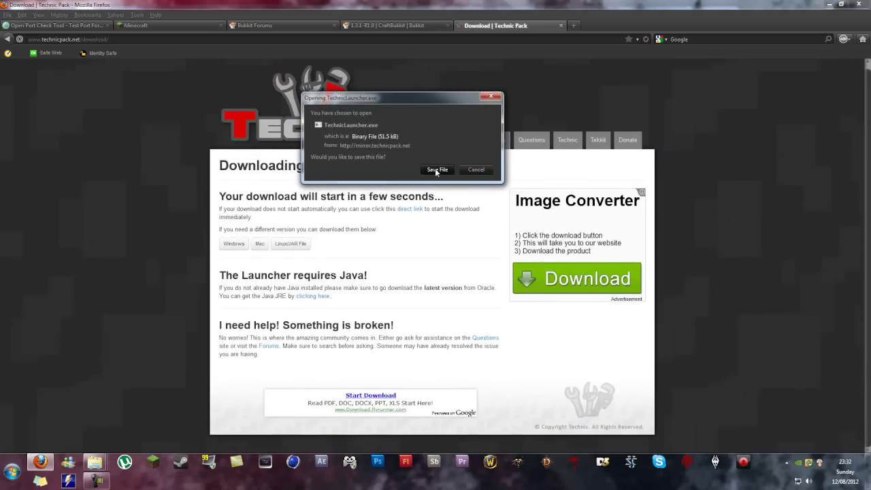
{"action": "left_click", "coordinate": [437, 170]}
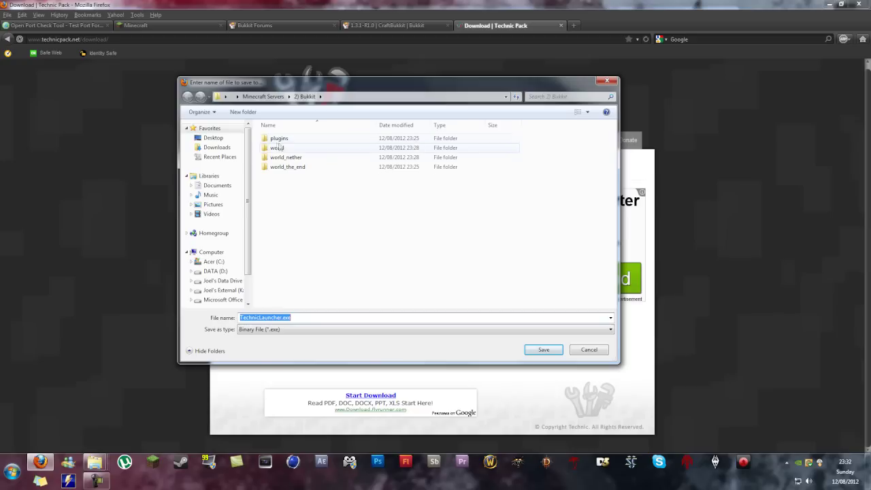
{"action": "left_click", "coordinate": [263, 96]}
{"action": "double_click", "coordinate": [291, 158]}
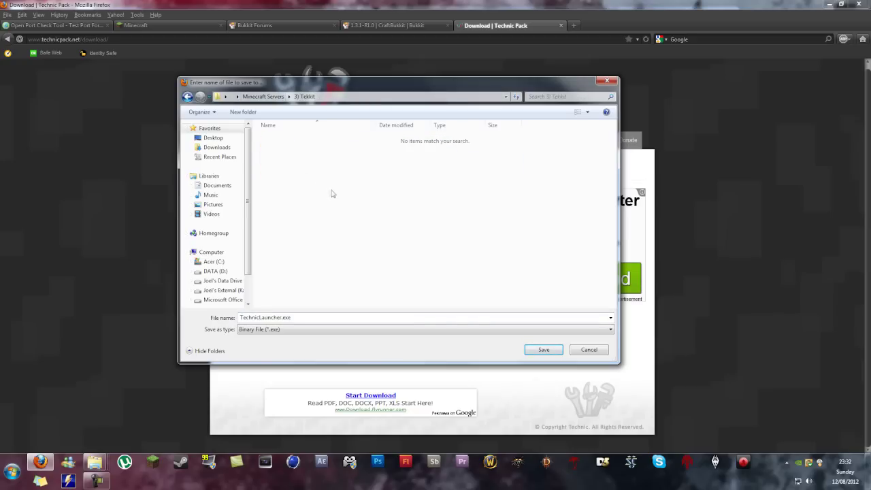
{"action": "left_click", "coordinate": [546, 351]}
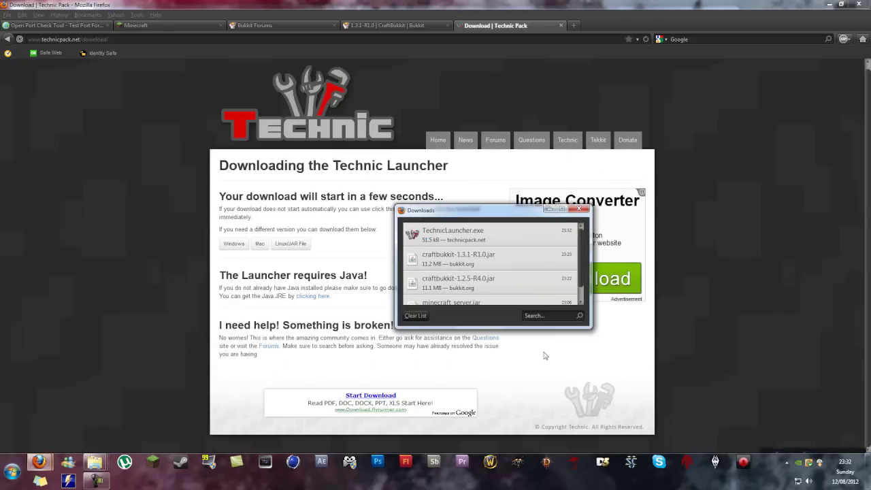
{"action": "left_click", "coordinate": [581, 210]}
Step: Save Tekkit_Server_3.1.2.zip into the 3) Tekkit folder and minimize Firefox
{"action": "left_click", "coordinate": [392, 25]}
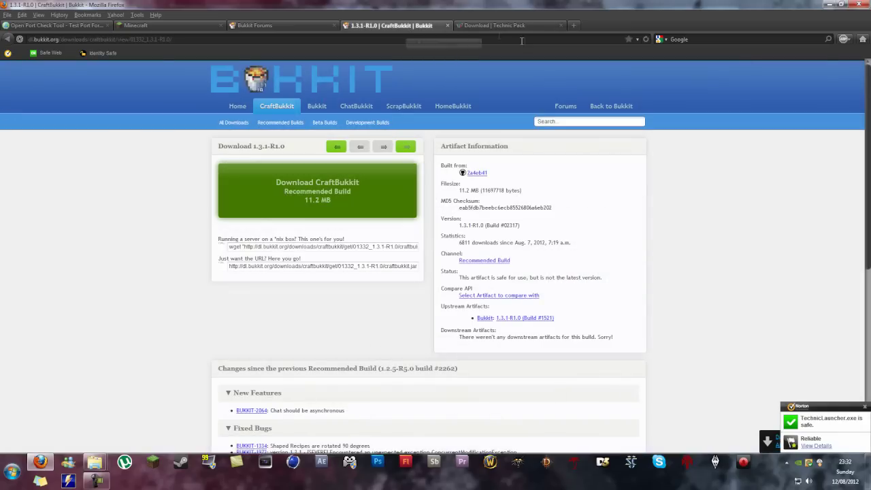
{"action": "left_click", "coordinate": [523, 26]}
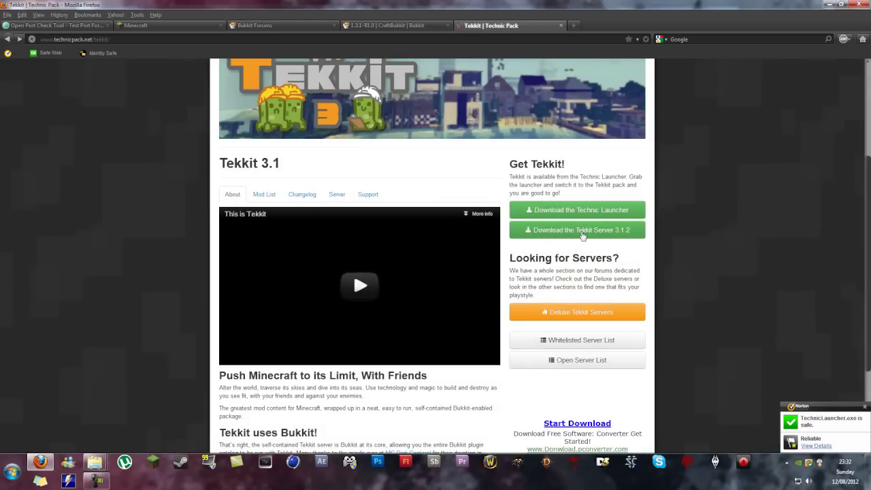
{"action": "left_click", "coordinate": [582, 233]}
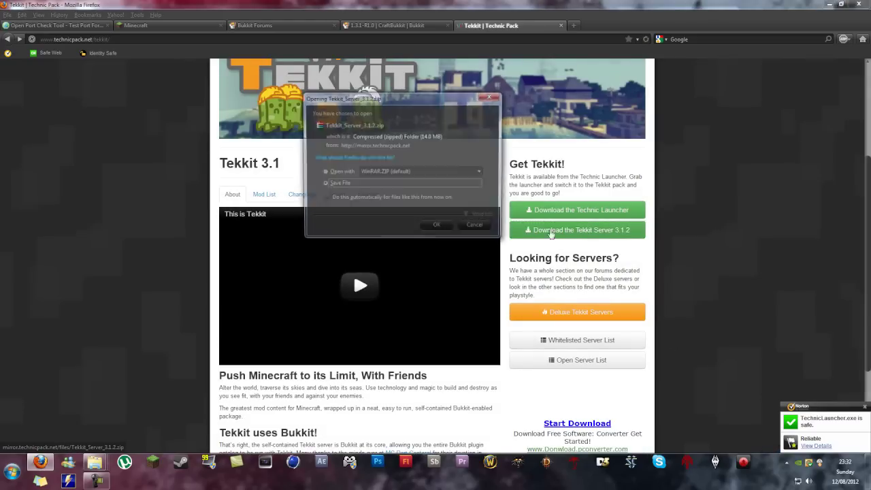
{"action": "left_click", "coordinate": [439, 227]}
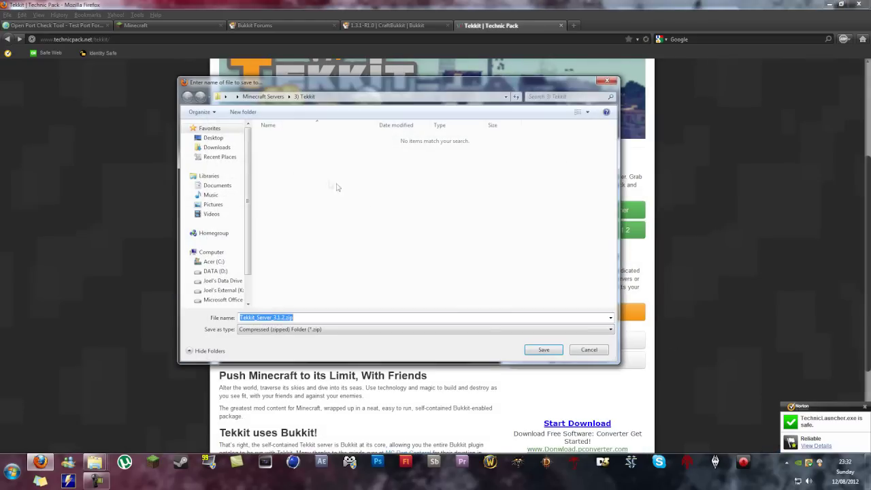
{"action": "left_click", "coordinate": [556, 349]}
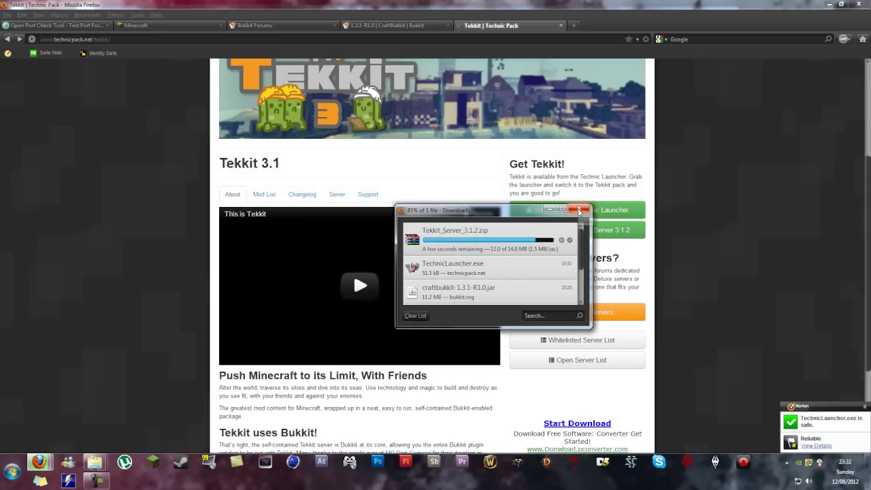
{"action": "left_click", "coordinate": [579, 211]}
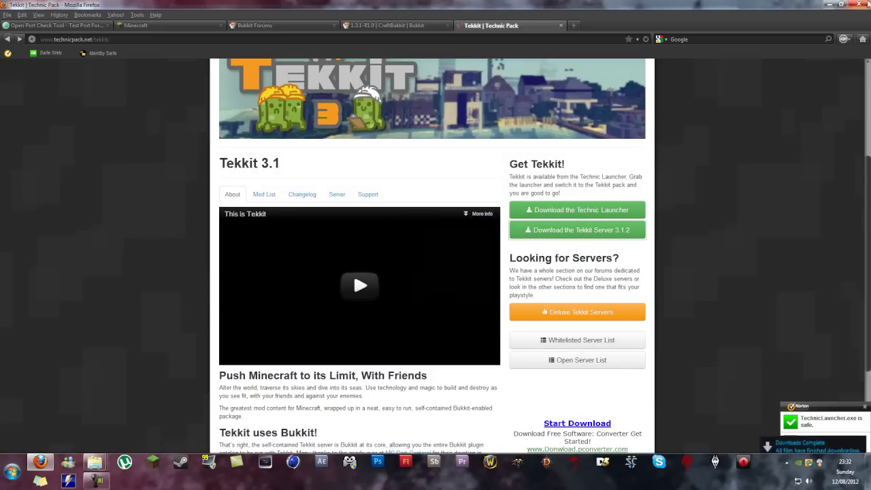
{"action": "left_click", "coordinate": [830, 4]}
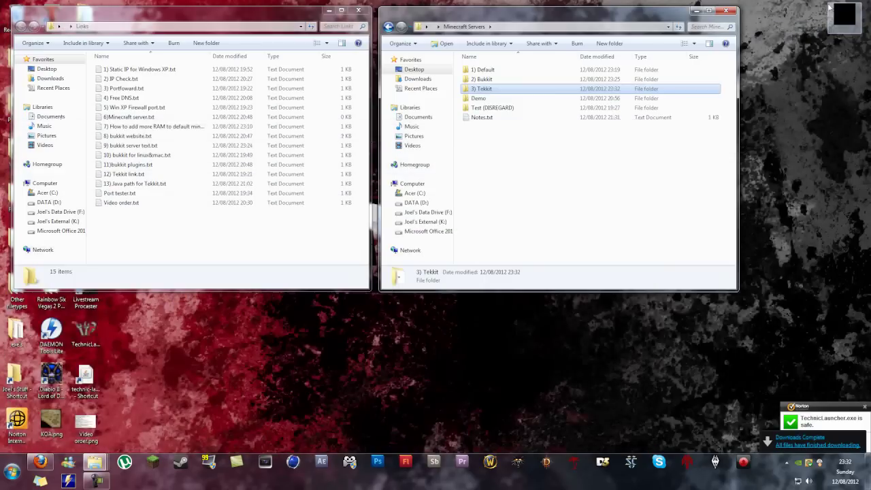
Step: Move TechnicLauncher.exe from 3) Tekkit onto the desktop, keeping both copies
{"action": "double_click", "coordinate": [495, 92]}
{"action": "left_click", "coordinate": [498, 73]}
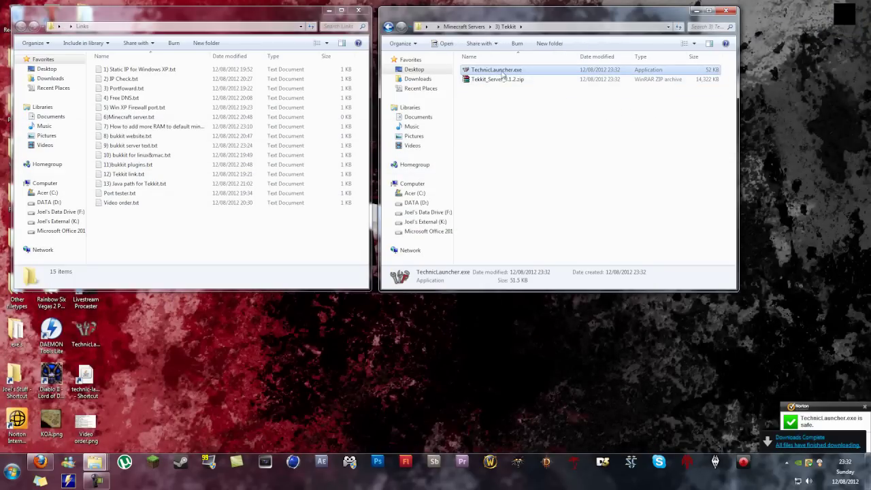
{"action": "right_click", "coordinate": [502, 71]}
{"action": "left_click", "coordinate": [523, 256]}
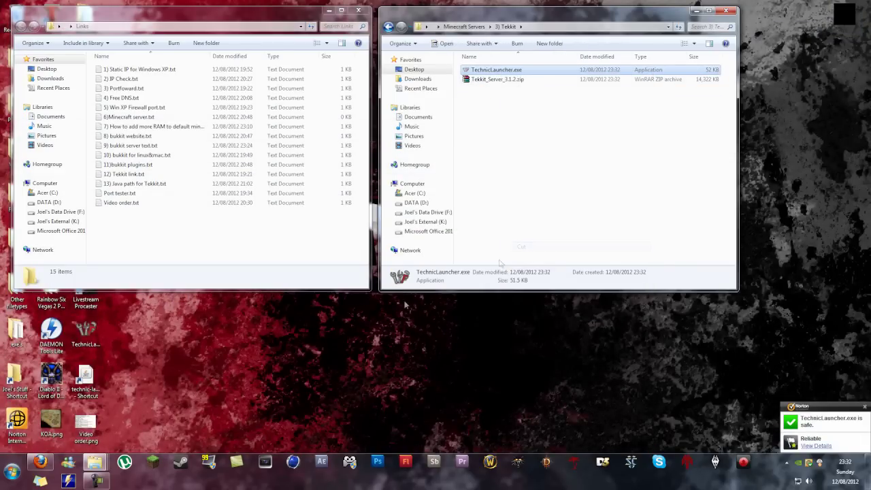
{"action": "right_click", "coordinate": [301, 326]}
{"action": "left_click", "coordinate": [346, 226]}
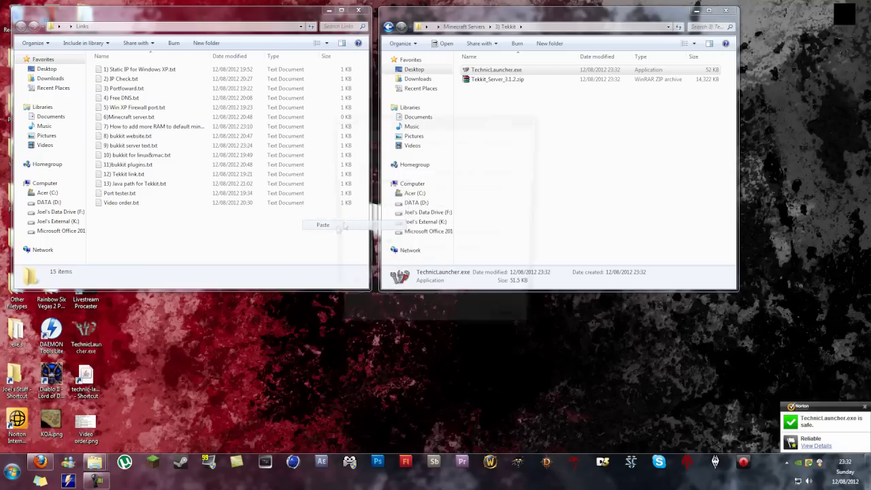
{"action": "left_click", "coordinate": [411, 296]}
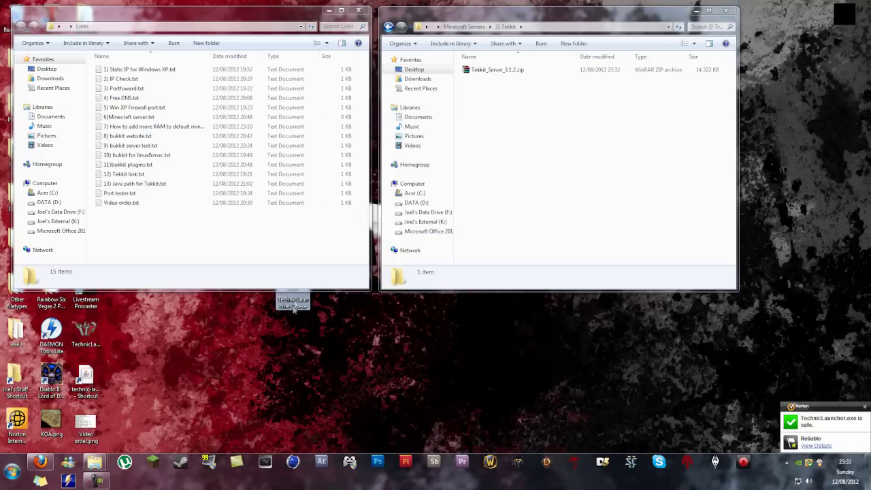
Step: Delete the old desktop launcher and reposition TechnicLauncher (2).exe
{"action": "left_click", "coordinate": [92, 340]}
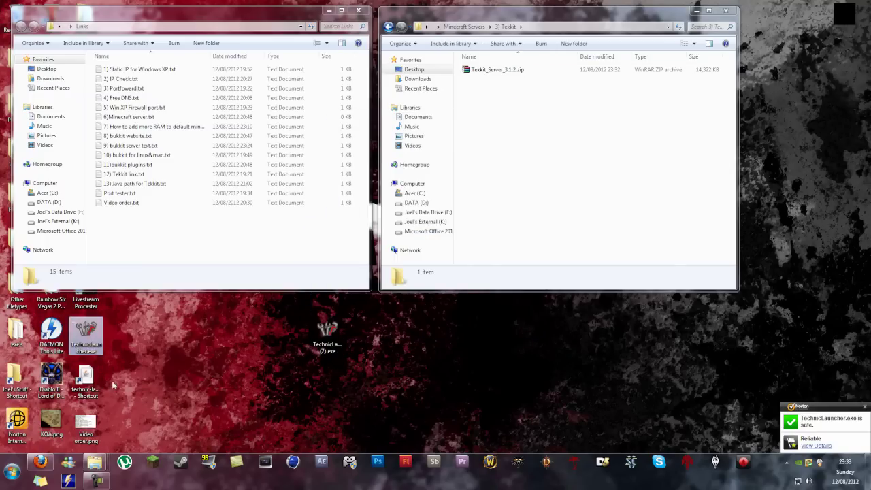
{"action": "key", "text": "Delete"}
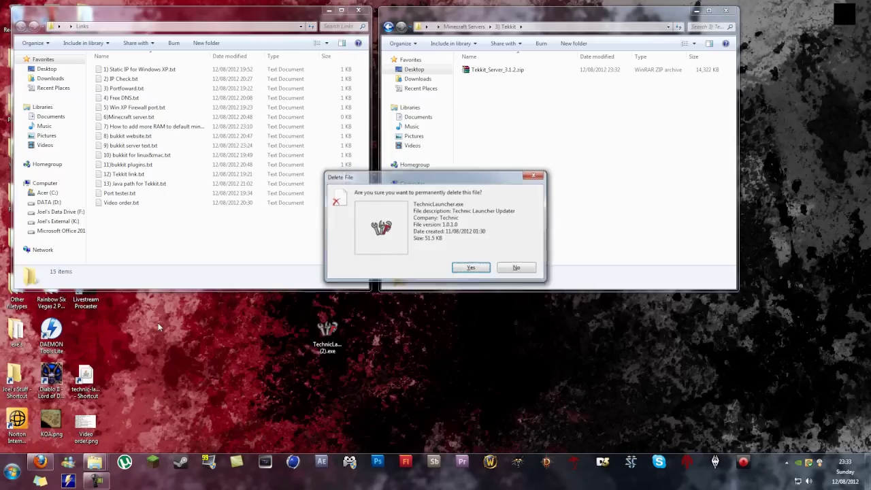
{"action": "key", "text": "Return"}
{"action": "left_click_drag", "start_coordinate": [330, 341], "coordinate": [506, 343]}
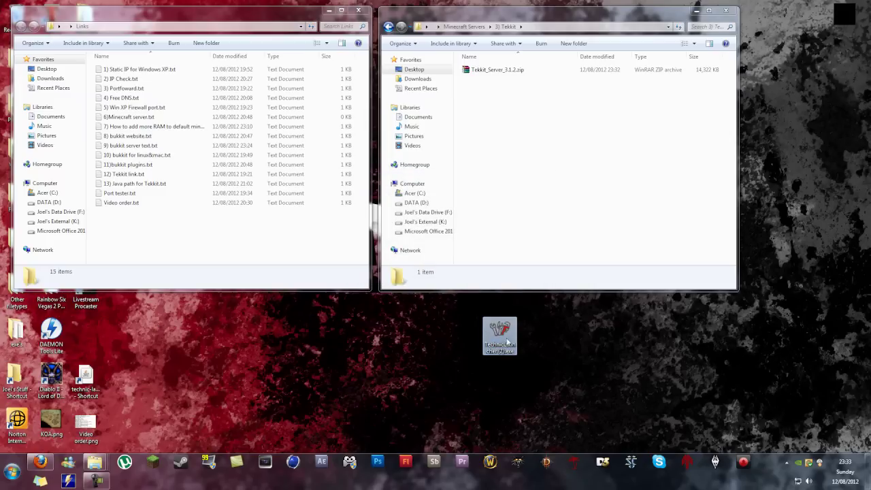
{"action": "key", "text": "Delete"}
{"action": "left_click", "coordinate": [470, 238]}
Step: Run TechnicLauncher (2).exe, allowing it past the security warning
{"action": "double_click", "coordinate": [501, 332]}
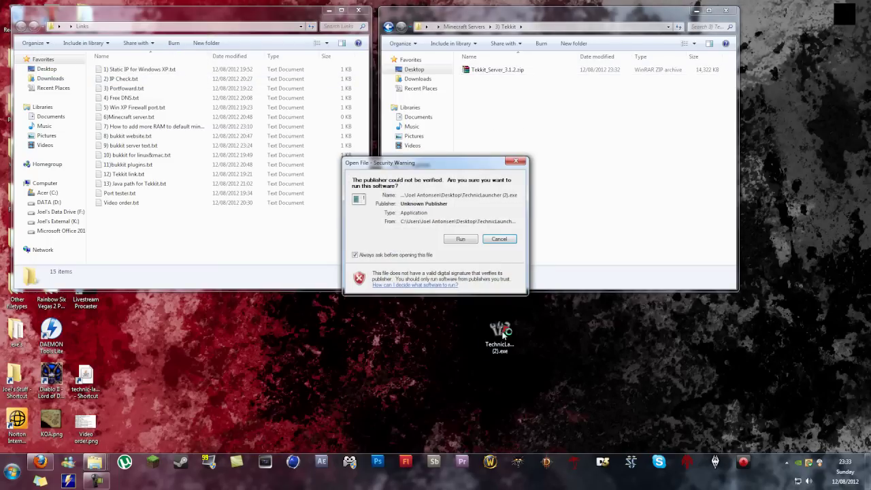
{"action": "left_click", "coordinate": [461, 239]}
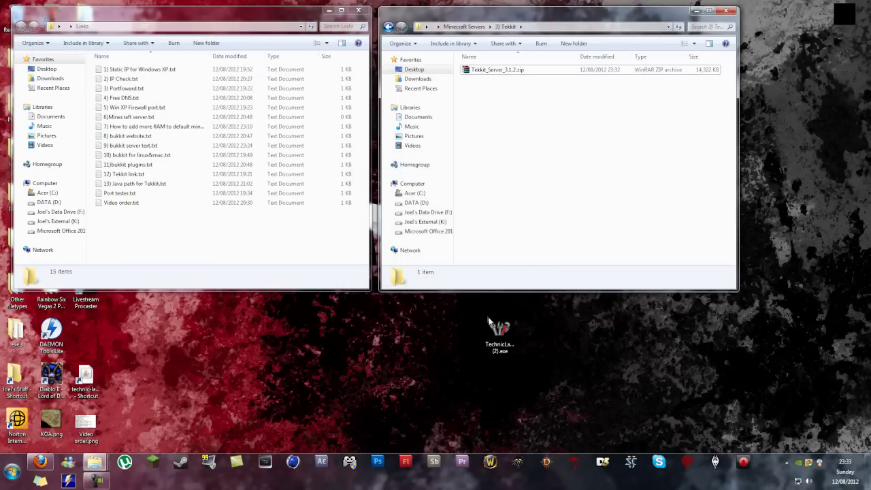
{"action": "double_click", "coordinate": [502, 328]}
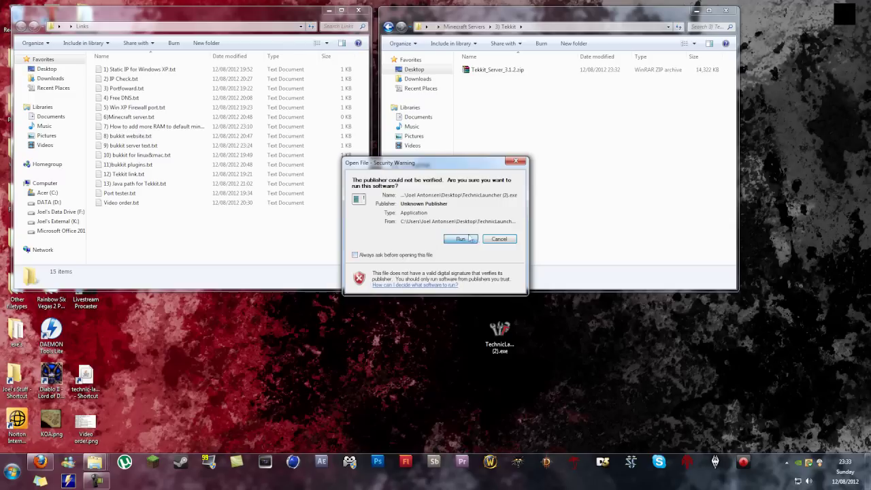
{"action": "left_click", "coordinate": [469, 238]}
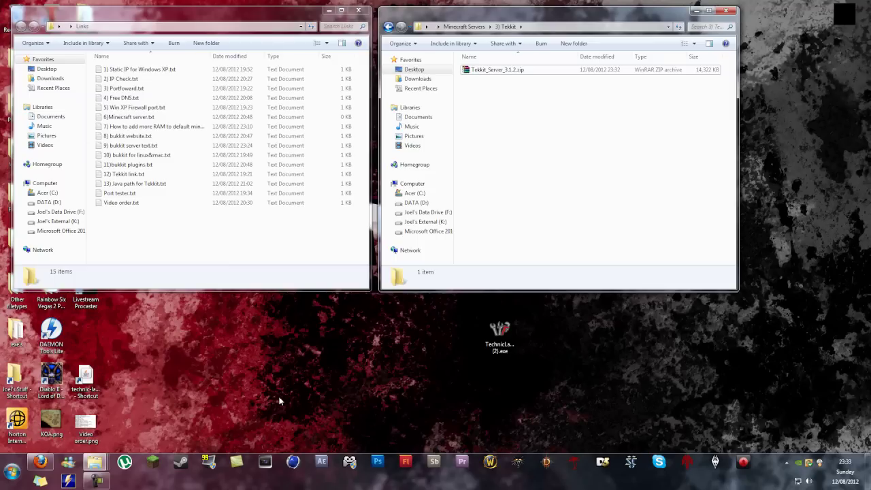
{"action": "key", "text": "super+r"}
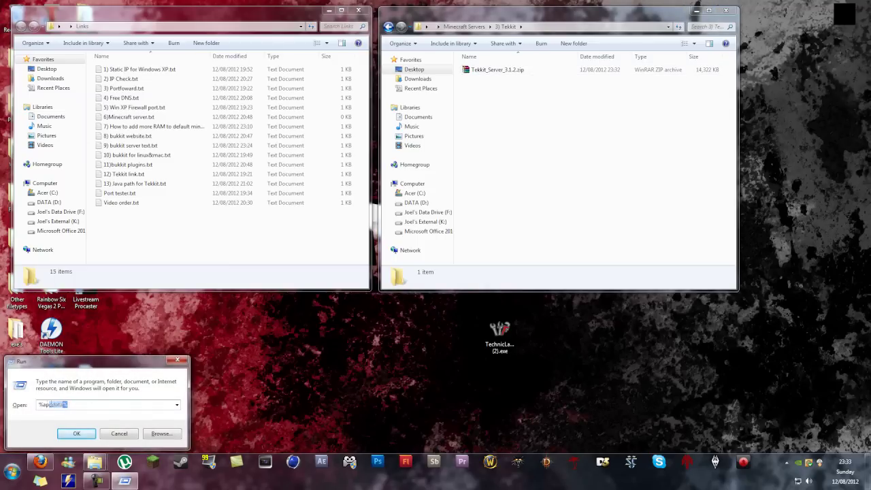
Step: Open %appdata%\.technicLauncher, launch technic-launcher.jar, and move the desktop launcher icon left
{"action": "type", "text": "%ap"}
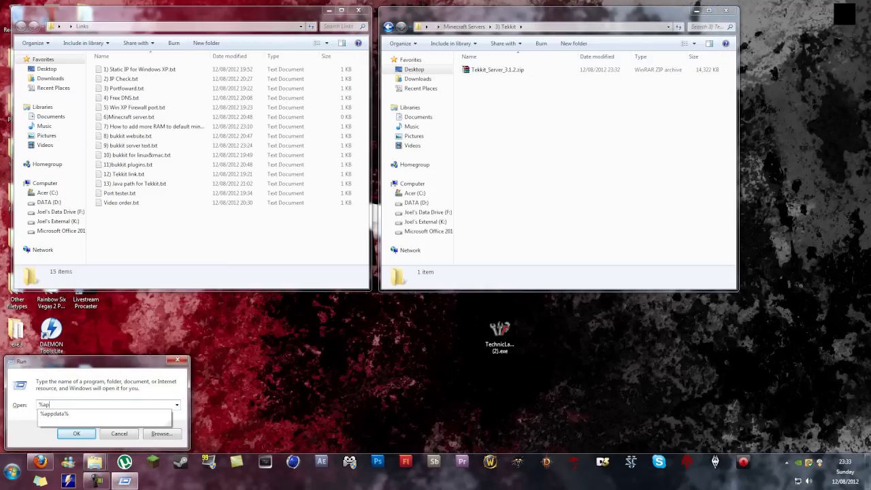
{"action": "type", "text": "pdata%"}
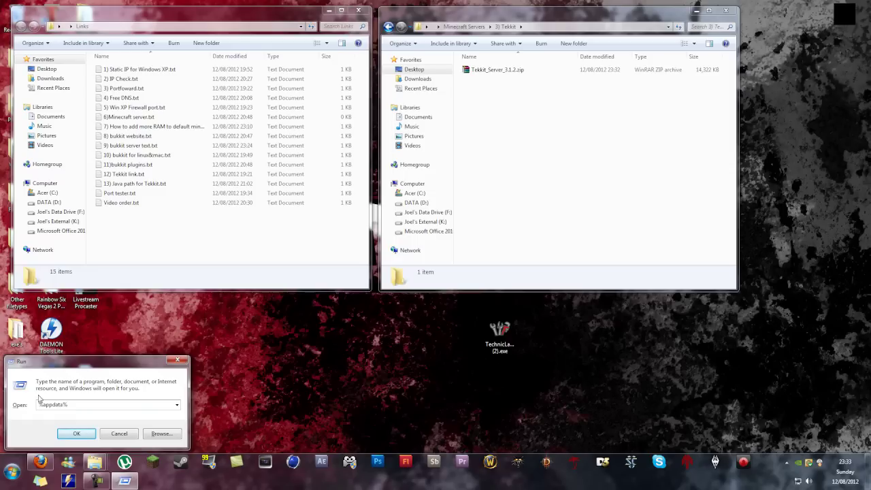
{"action": "key", "text": "Return"}
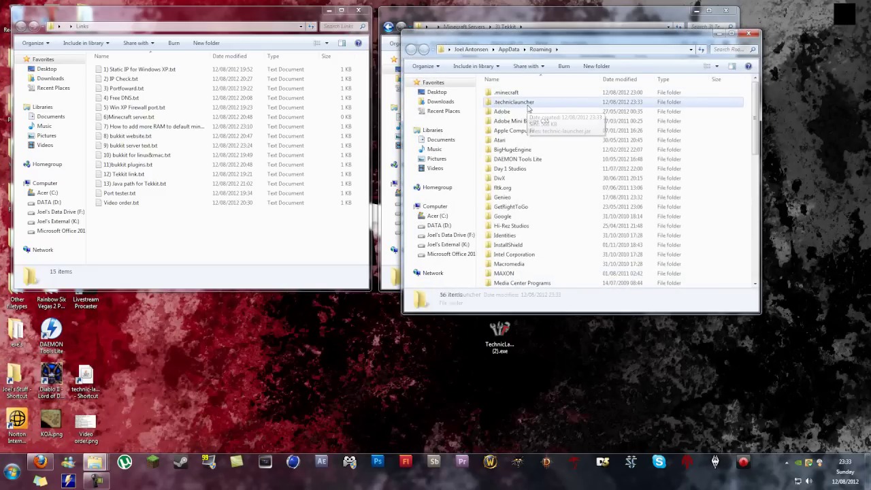
{"action": "double_click", "coordinate": [511, 106]}
{"action": "left_click", "coordinate": [505, 95]}
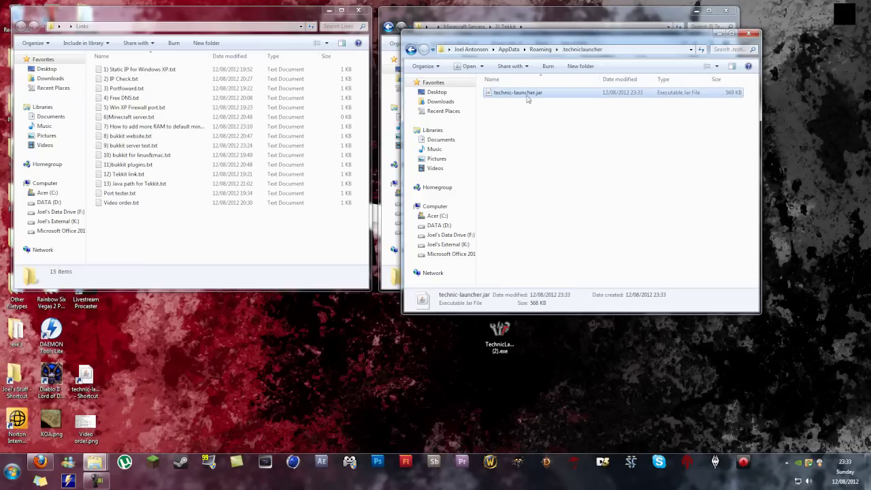
{"action": "double_click", "coordinate": [513, 95]}
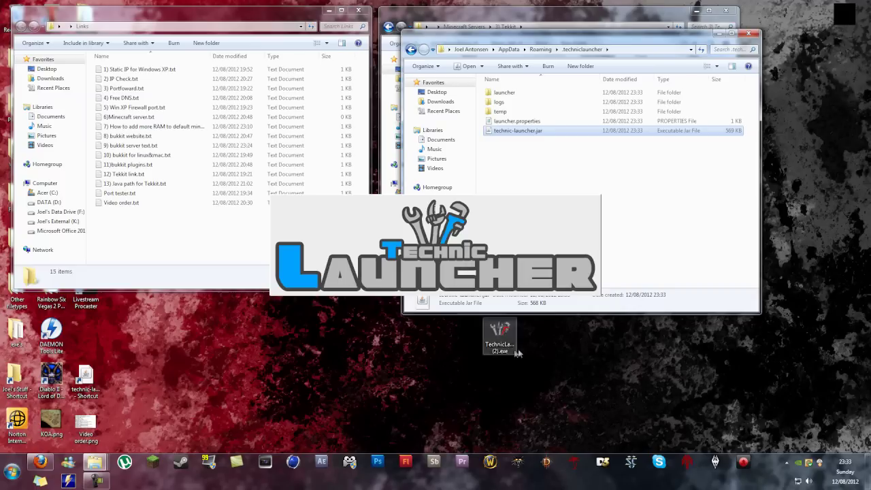
{"action": "left_click_drag", "start_coordinate": [500, 331], "coordinate": [92, 333]}
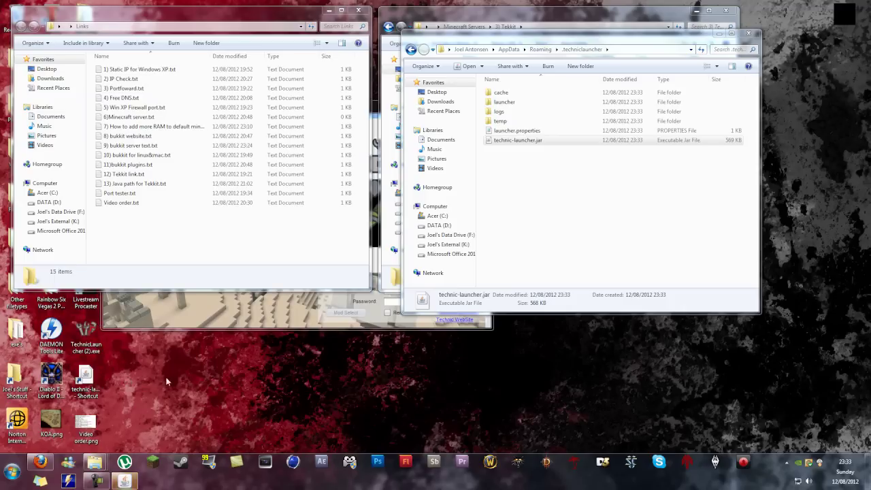
{"action": "left_click", "coordinate": [85, 379]}
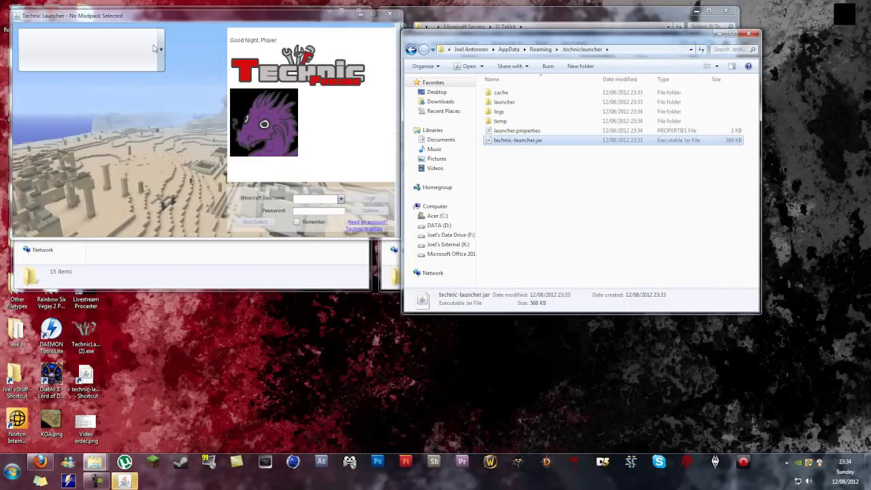
Step: Select Tekkit, log in with the Minecraft username and Remember ticked, and start minecraft.jar downloading
{"action": "left_click", "coordinate": [154, 49]}
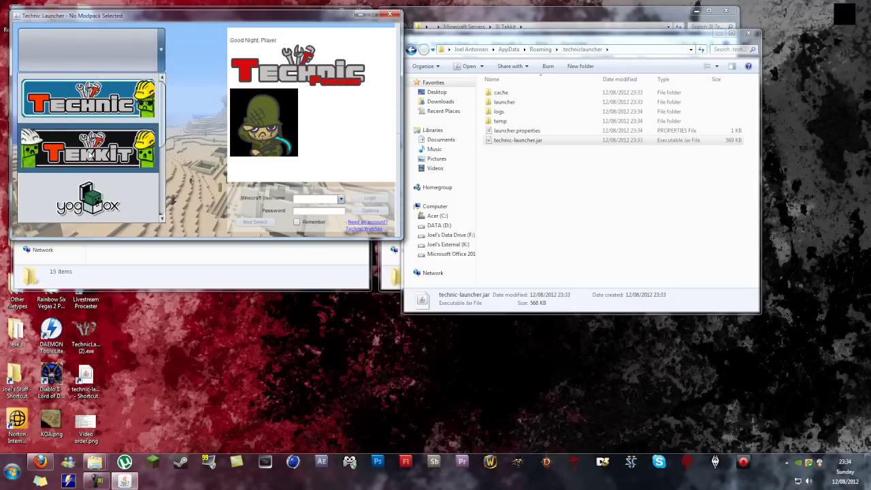
{"action": "left_click", "coordinate": [91, 155]}
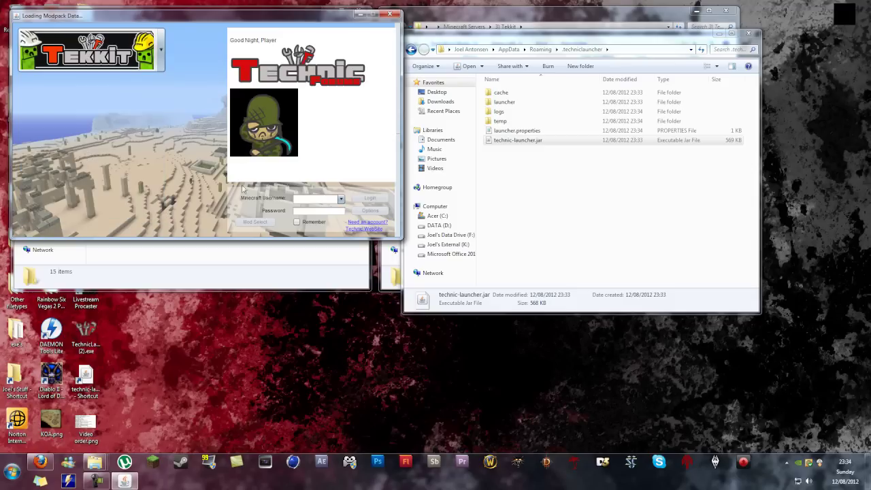
{"action": "left_click", "coordinate": [309, 199]}
{"action": "type", "text": "Gonthrian"}
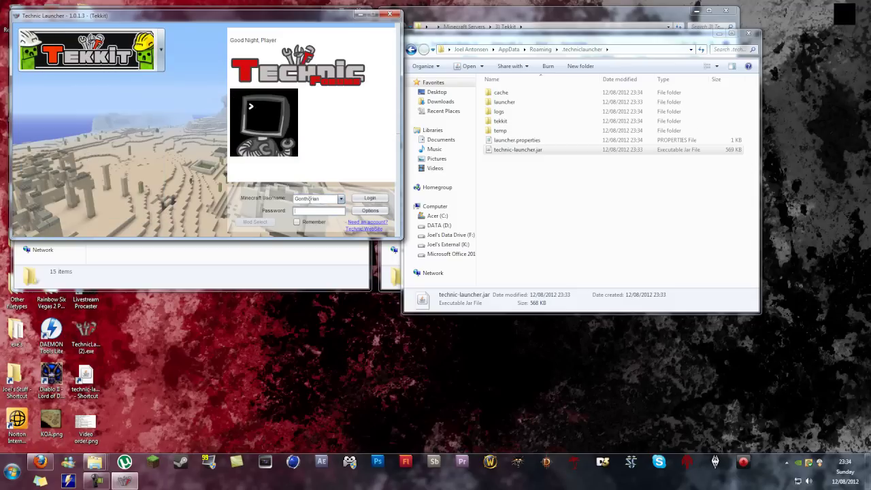
{"action": "type", "text": "***"}
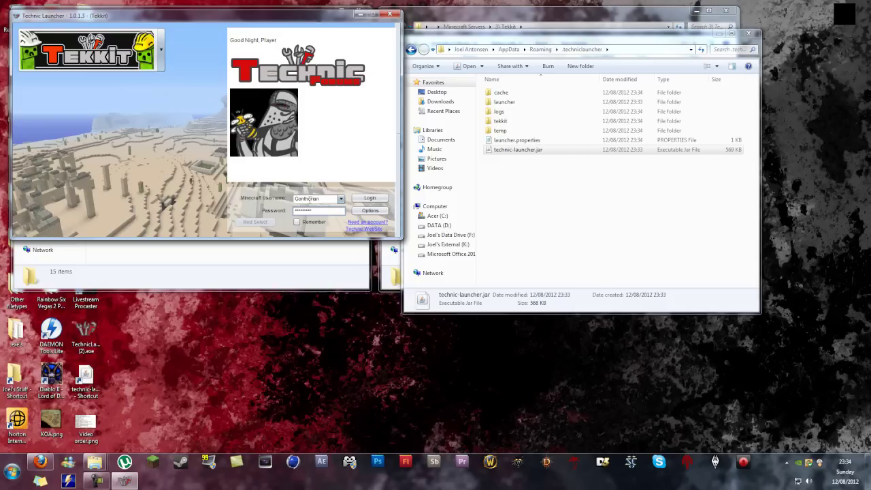
{"action": "left_click", "coordinate": [297, 221]}
{"action": "left_click", "coordinate": [369, 198]}
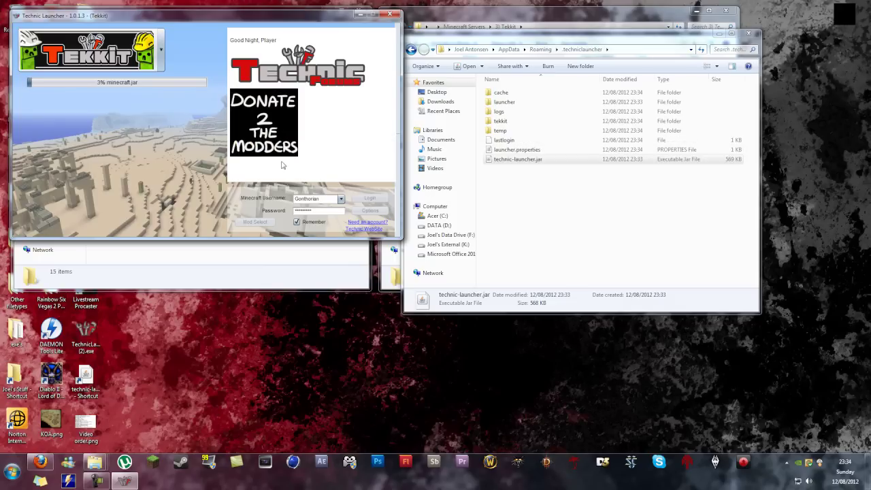
{"action": "left_click_drag", "start_coordinate": [279, 13], "coordinate": [745, 217]}
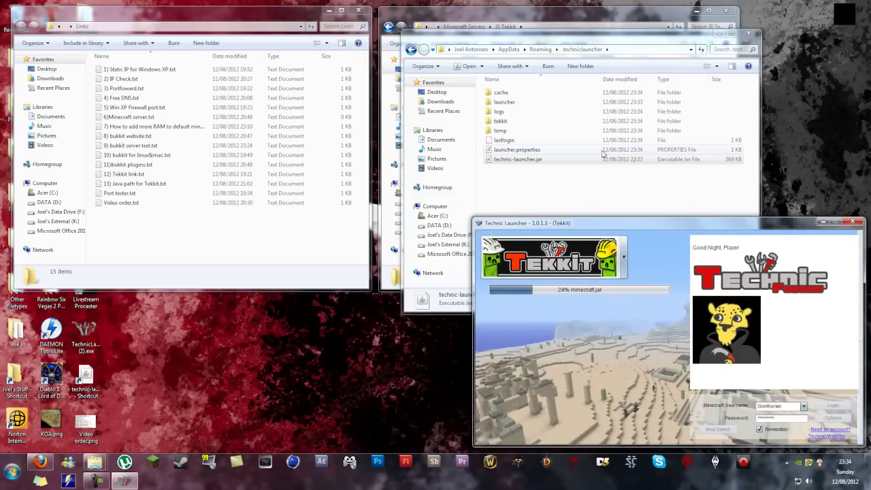
{"action": "left_click", "coordinate": [749, 33]}
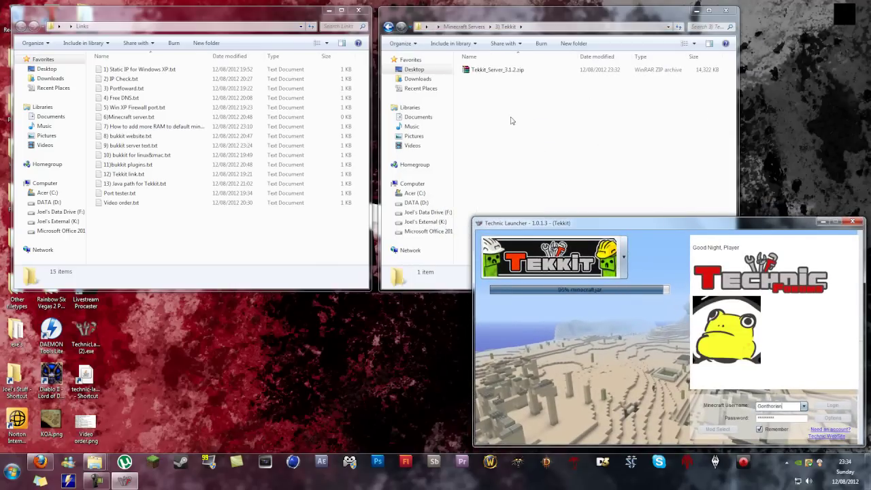
Step: Extract Tekkit_Server_3.1.2.zip into 3) Tekkit and permanently delete the zip
{"action": "left_click", "coordinate": [512, 113]}
{"action": "right_click", "coordinate": [505, 70]}
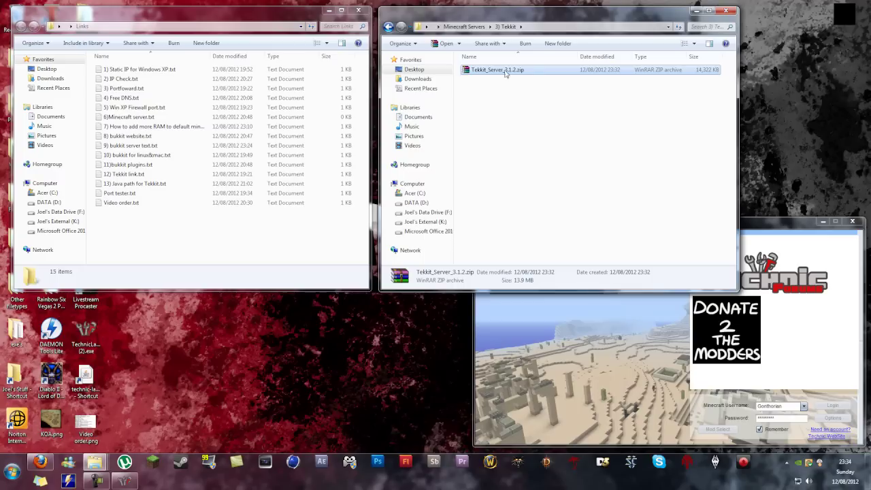
{"action": "left_click", "coordinate": [525, 95]}
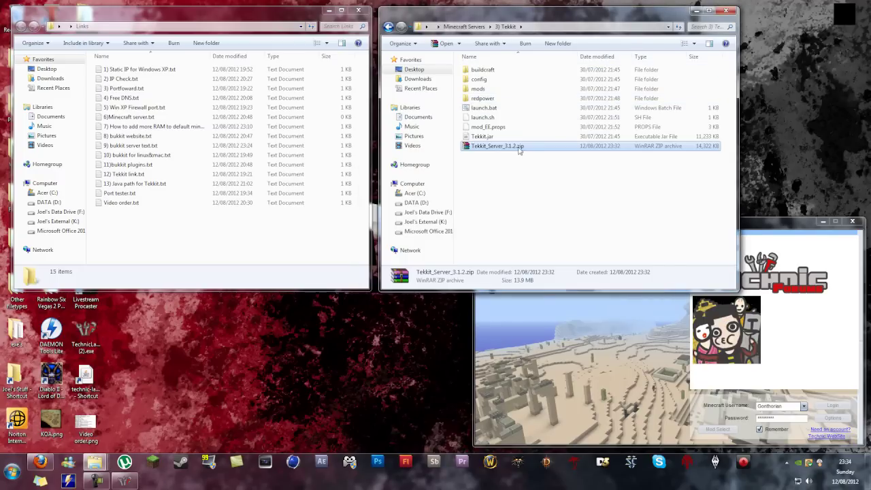
{"action": "left_click", "coordinate": [519, 147]}
{"action": "key", "text": "BackSpace"}
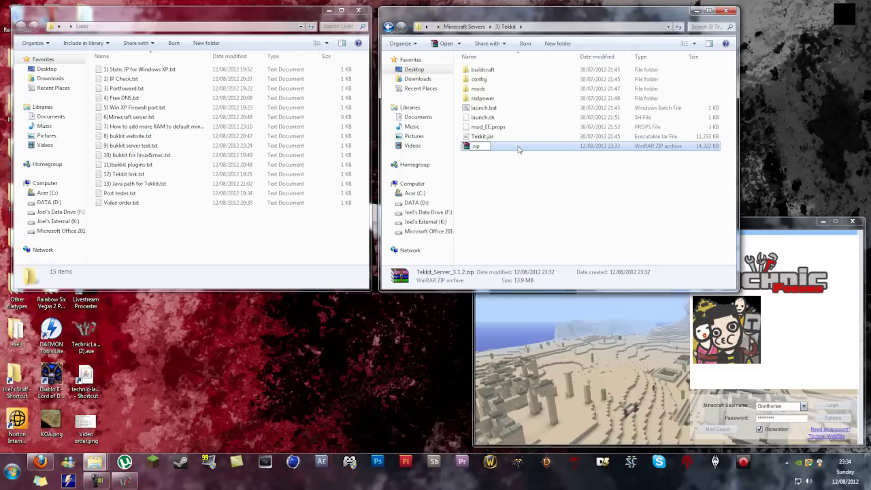
{"action": "key", "text": "Return"}
{"action": "key", "text": "Return"}
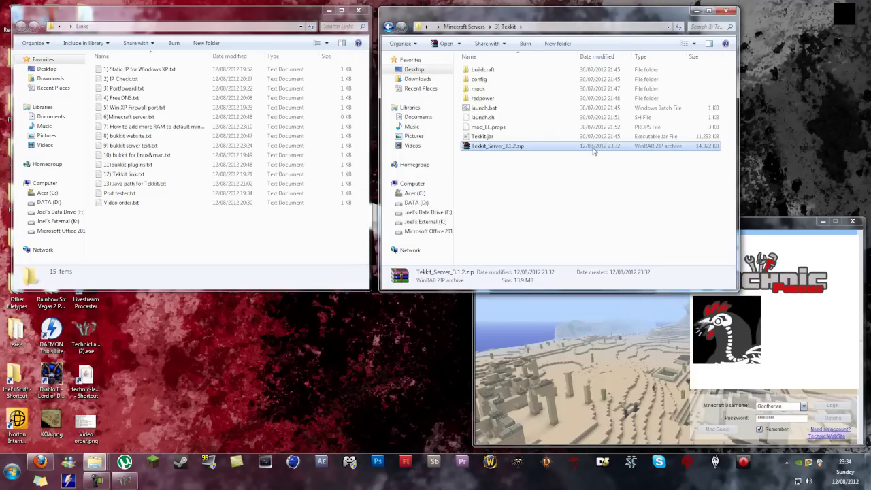
{"action": "key", "text": "shift+Delete"}
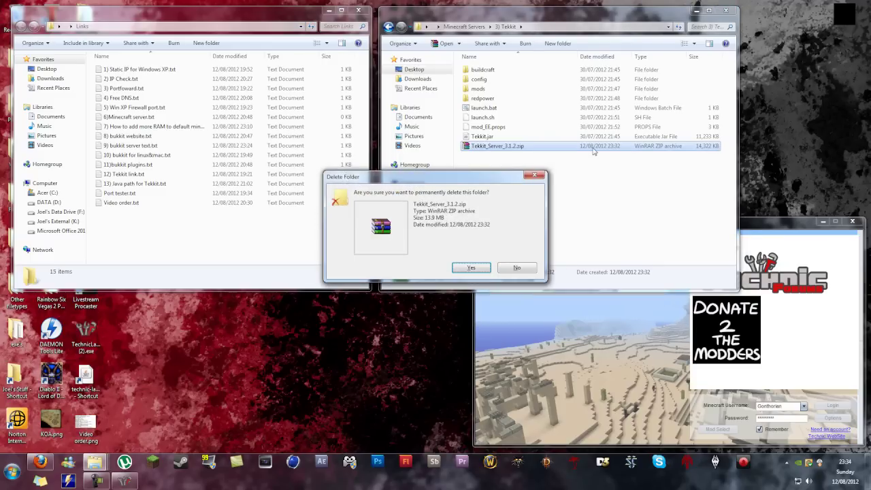
{"action": "key", "text": "Return"}
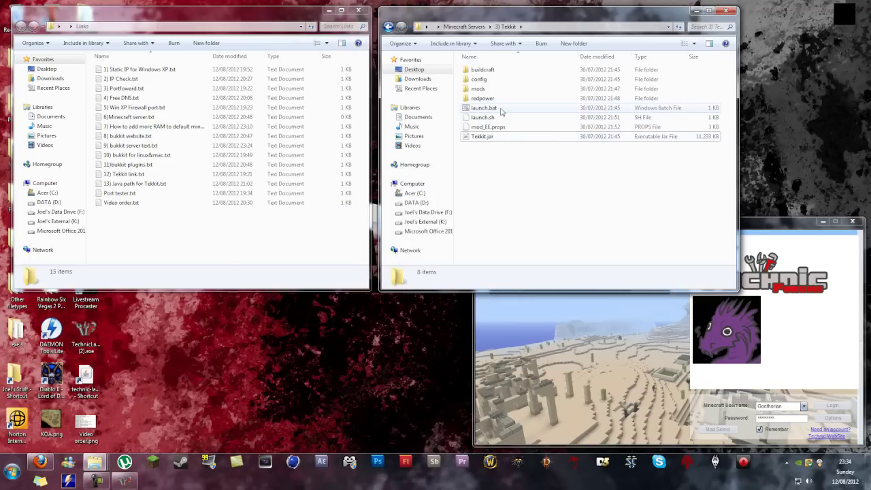
Step: Inspect launch.bat in Notepad and close it without changes
{"action": "left_click", "coordinate": [500, 111]}
{"action": "right_click", "coordinate": [500, 111]}
{"action": "left_click", "coordinate": [517, 126]}
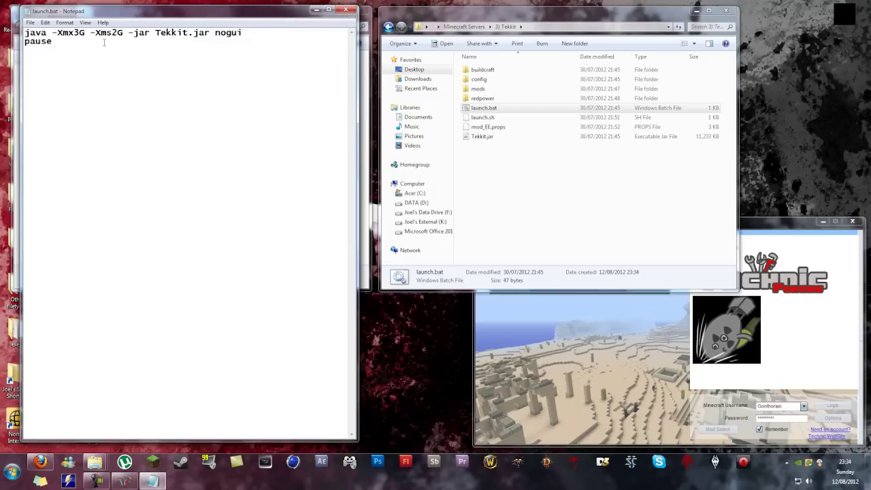
{"action": "double_click", "coordinate": [34, 33]}
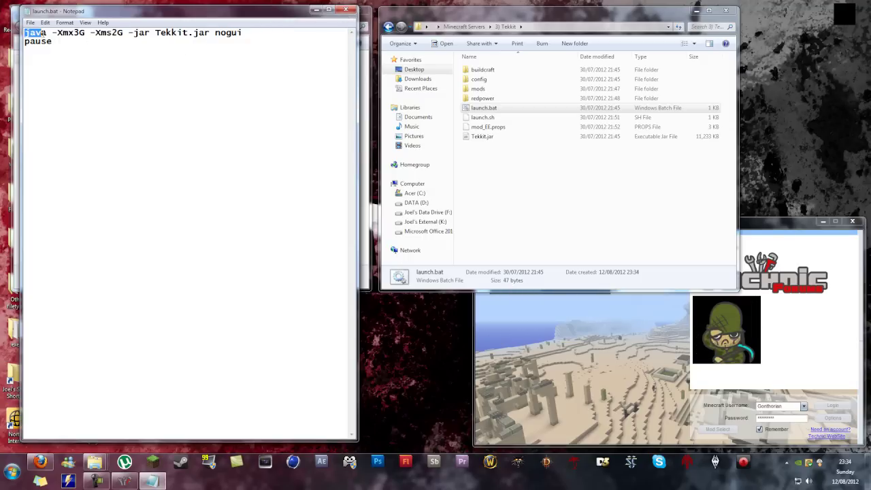
{"action": "left_click", "coordinate": [107, 45]}
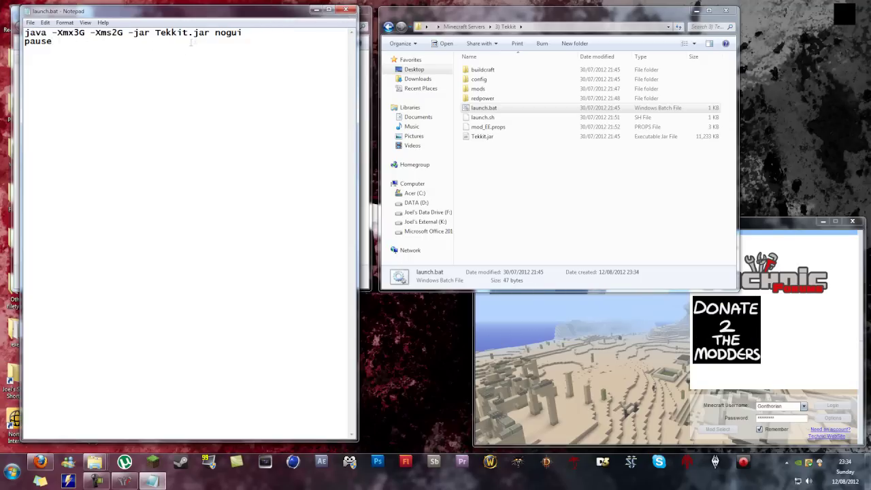
{"action": "left_click", "coordinate": [345, 9]}
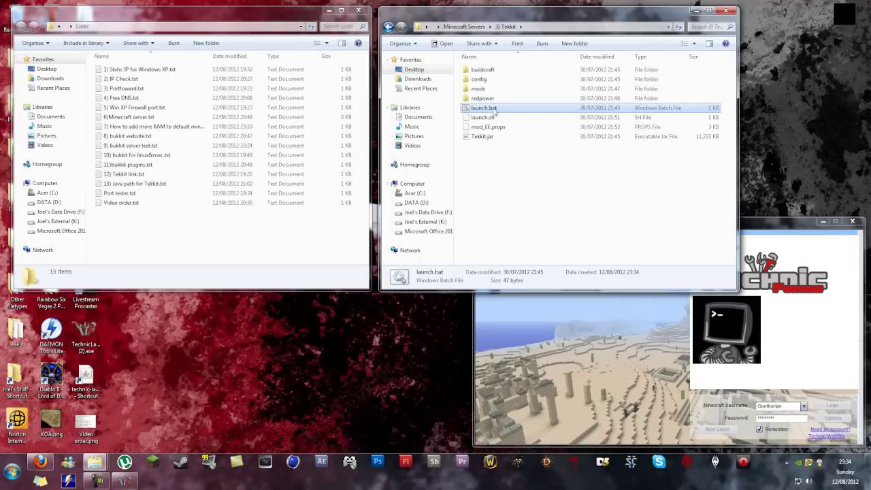
Step: Run launch.bat and let the Tekkit server load until it reports Done (17.985s)
{"action": "double_click", "coordinate": [493, 110]}
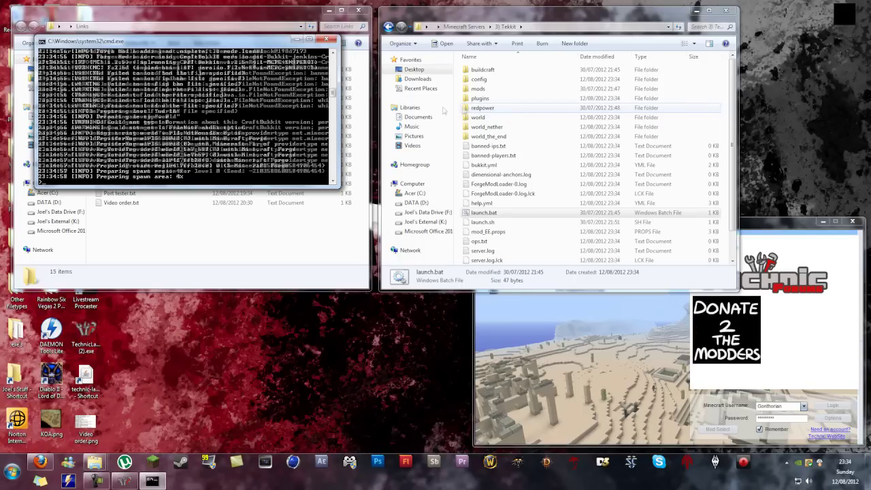
{"action": "left_click_drag", "start_coordinate": [214, 43], "coordinate": [408, 85]}
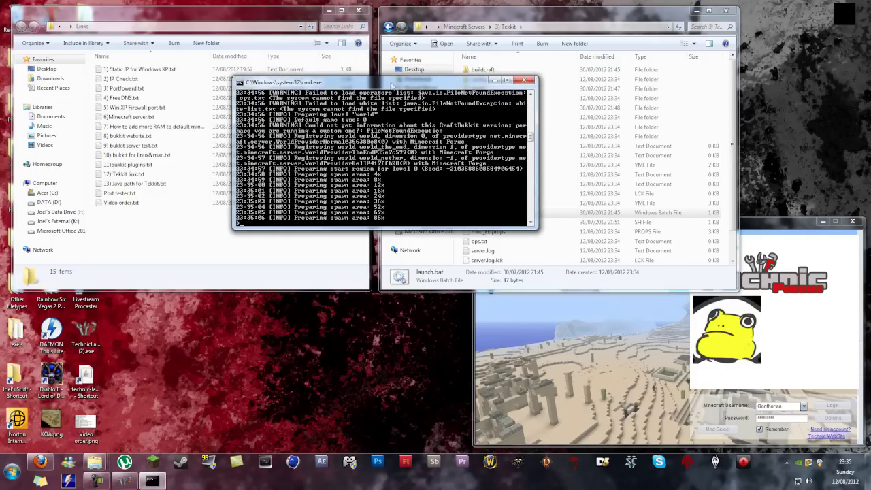
{"action": "left_click_drag", "start_coordinate": [368, 82], "coordinate": [307, 302]}
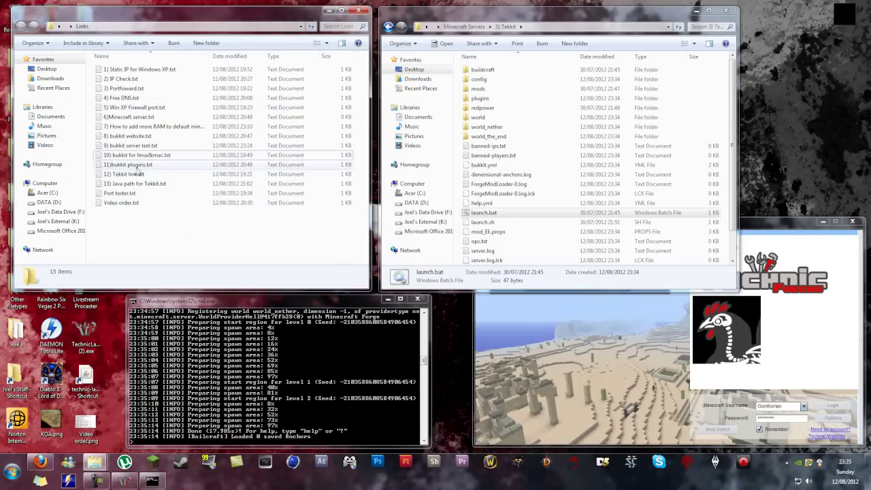
{"action": "key", "text": "super"}
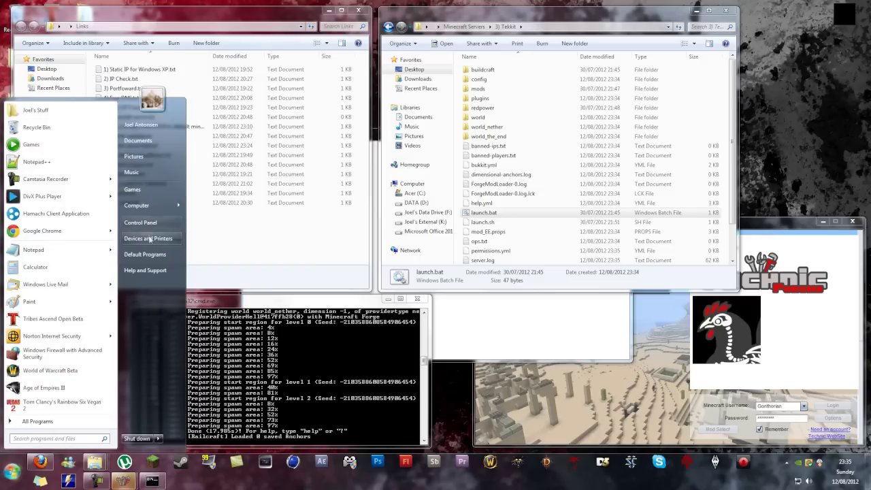
Step: Search 'advanced' and open the system Path variable from Environment Variables for editing
{"action": "key", "text": "super"}
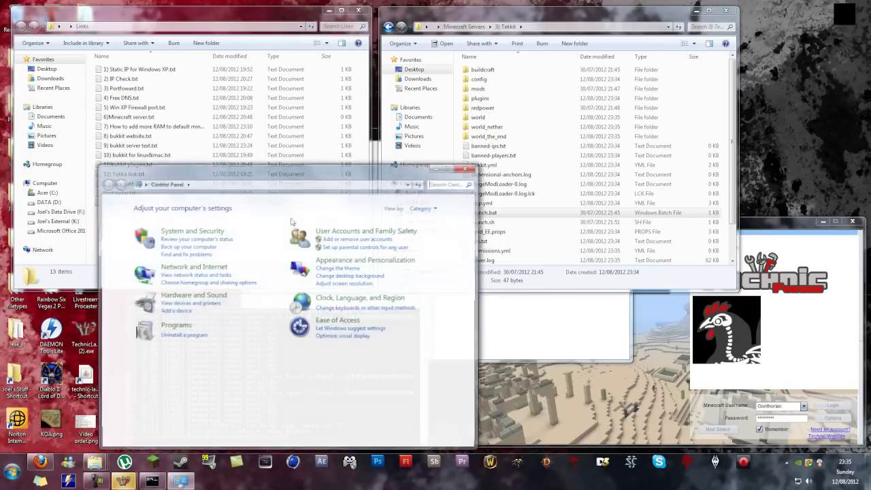
{"action": "type", "text": "ad"}
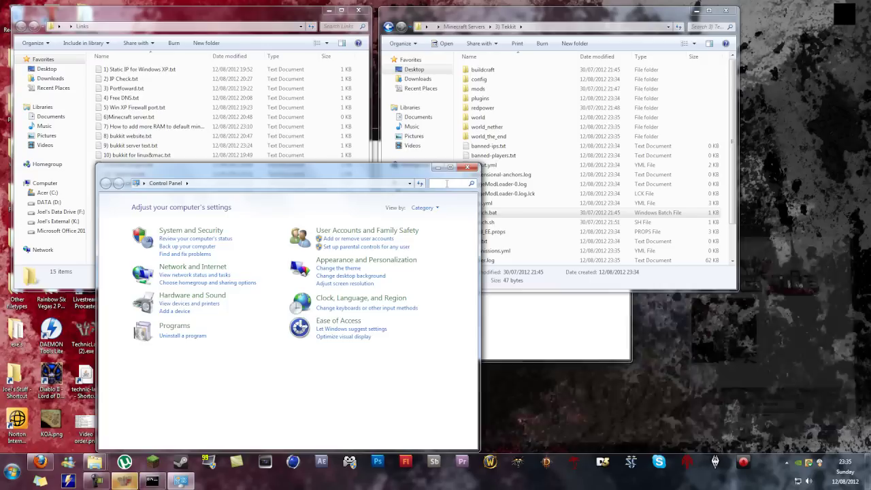
{"action": "type", "text": "vanc"}
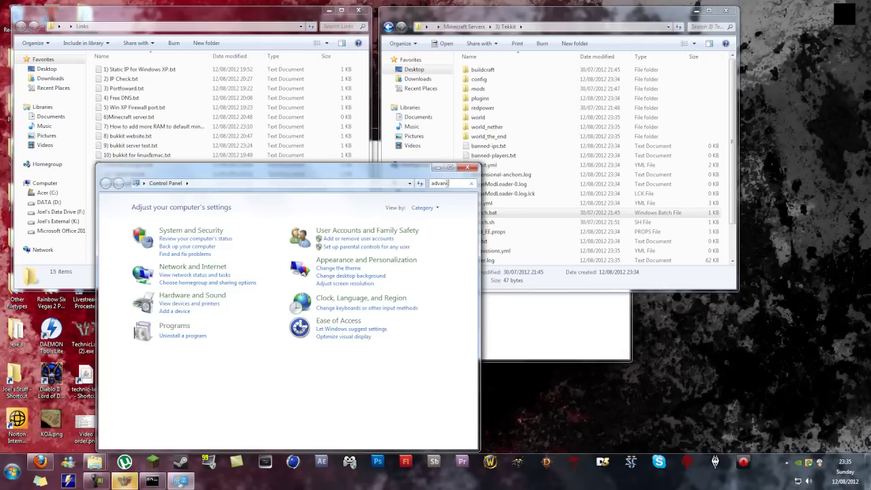
{"action": "type", "text": "ed"}
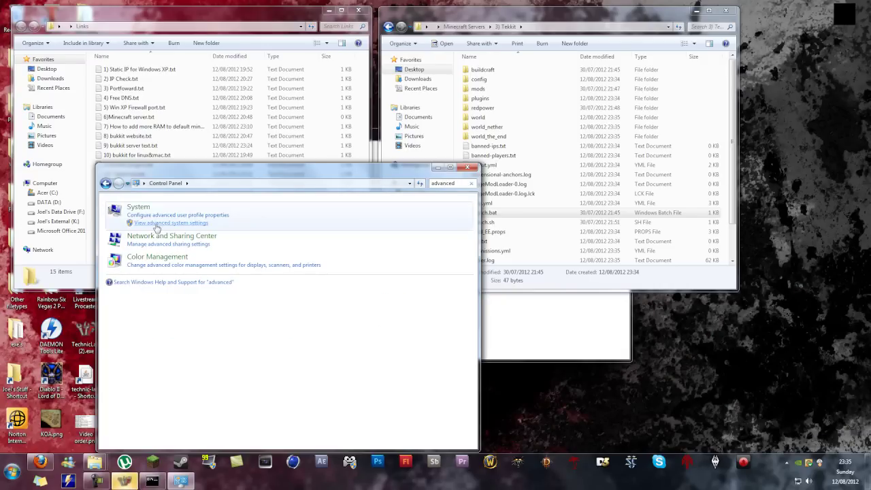
{"action": "left_click", "coordinate": [156, 223]}
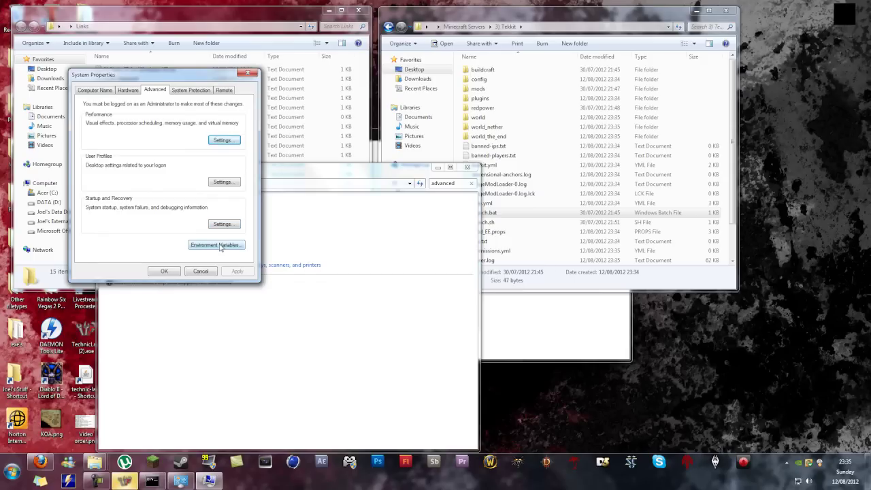
{"action": "left_click", "coordinate": [216, 245]}
{"action": "scroll", "coordinate": [204, 234], "scroll_direction": "down", "scroll_amount": 2}
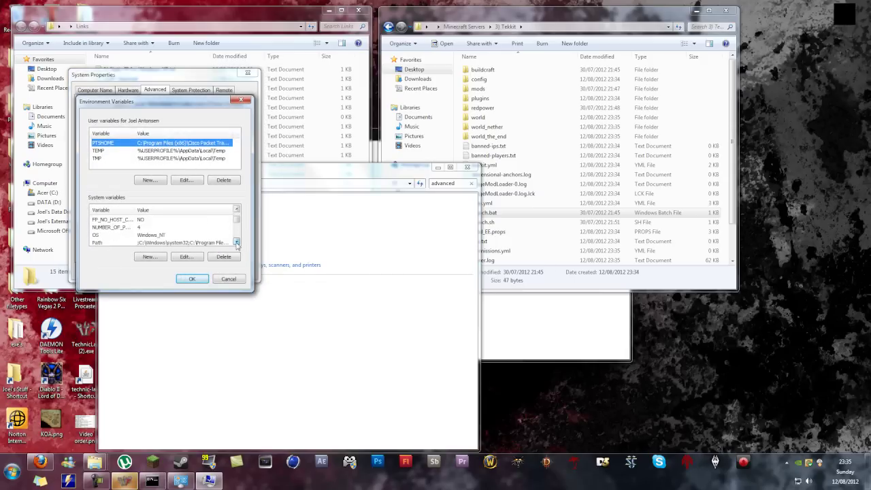
{"action": "left_click", "coordinate": [191, 237]}
{"action": "left_click", "coordinate": [186, 257]}
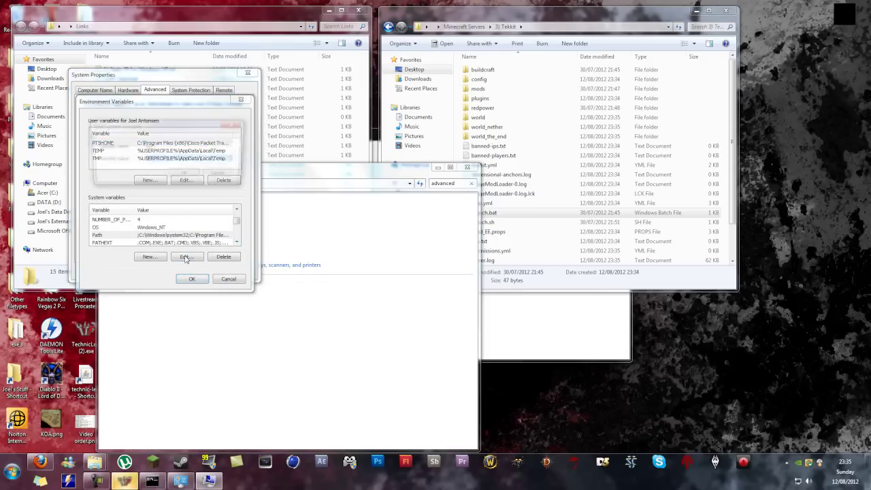
Step: Verify Path includes C:\Program Files\Java\jre7\bin, then OK out of all dialogs unchanged
{"action": "left_click", "coordinate": [168, 160]}
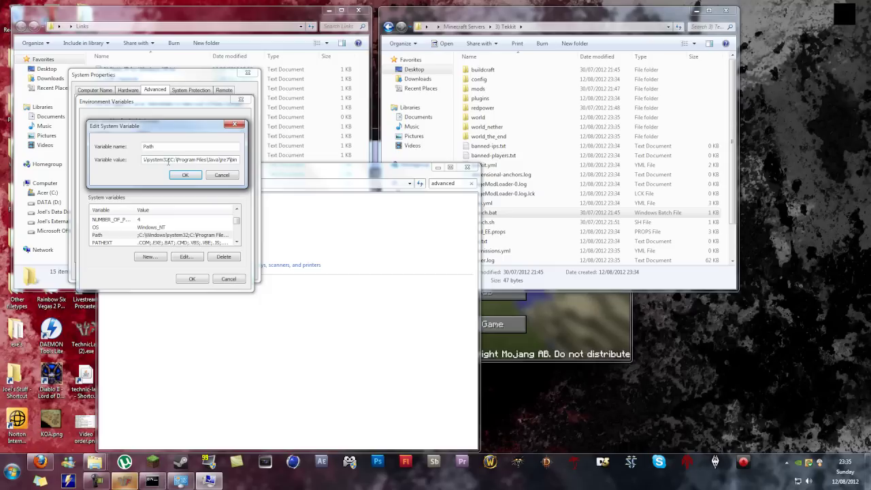
{"action": "left_click_drag", "start_coordinate": [170, 160], "coordinate": [239, 162]}
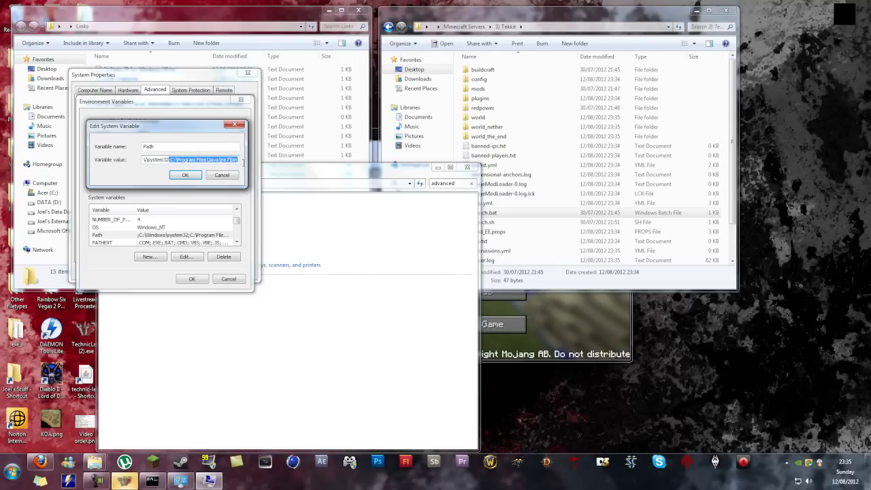
{"action": "left_click", "coordinate": [230, 159]}
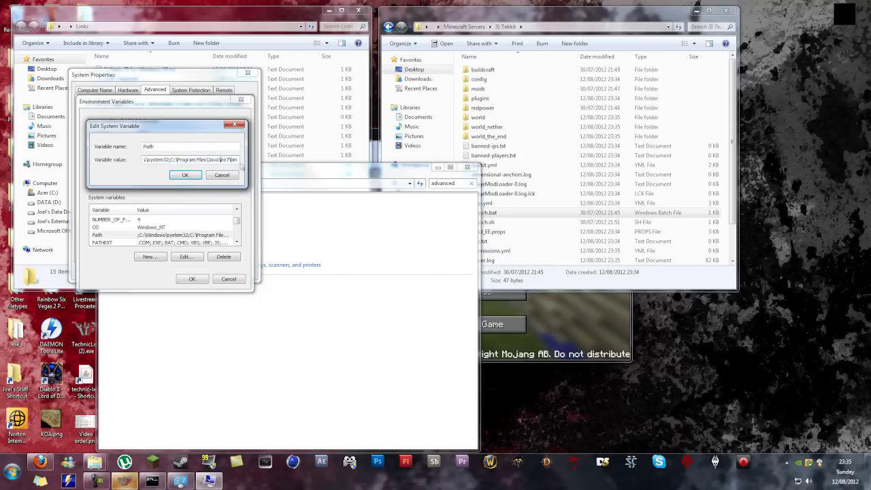
{"action": "left_click_drag", "start_coordinate": [230, 160], "coordinate": [220, 160]}
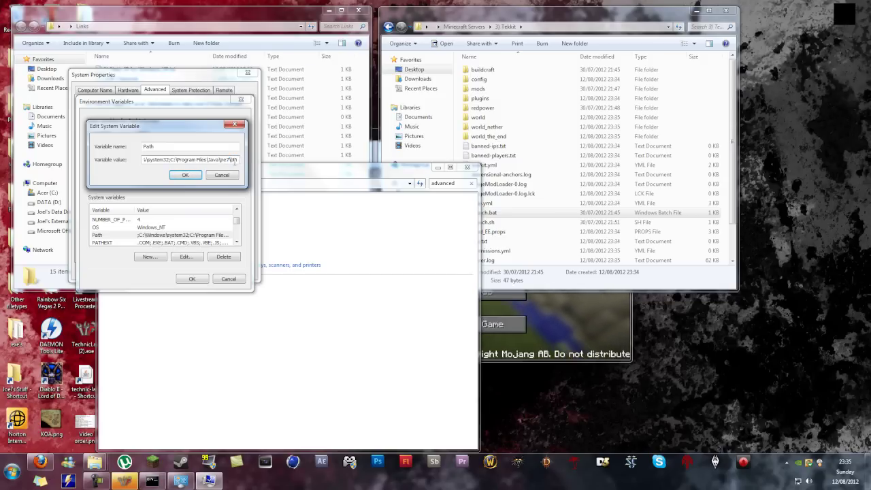
{"action": "left_click_drag", "start_coordinate": [237, 160], "coordinate": [179, 161]}
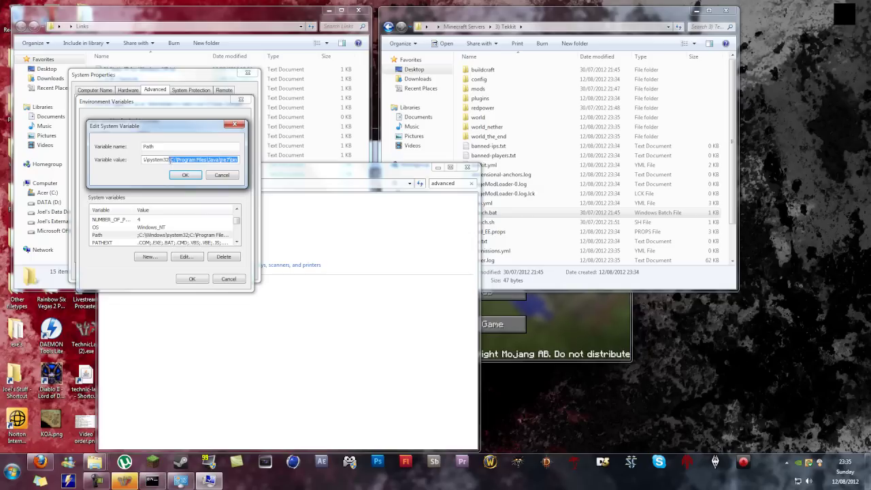
{"action": "left_click", "coordinate": [181, 175]}
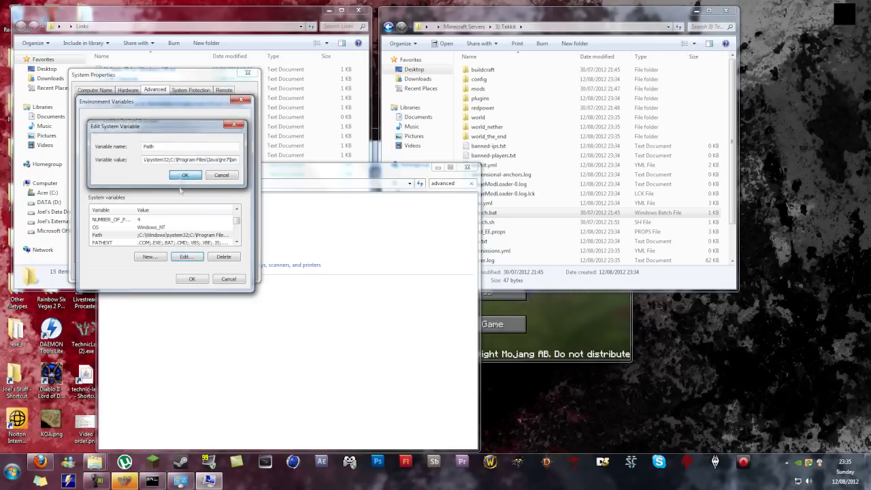
{"action": "left_click", "coordinate": [184, 279]}
{"action": "left_click", "coordinate": [176, 271]}
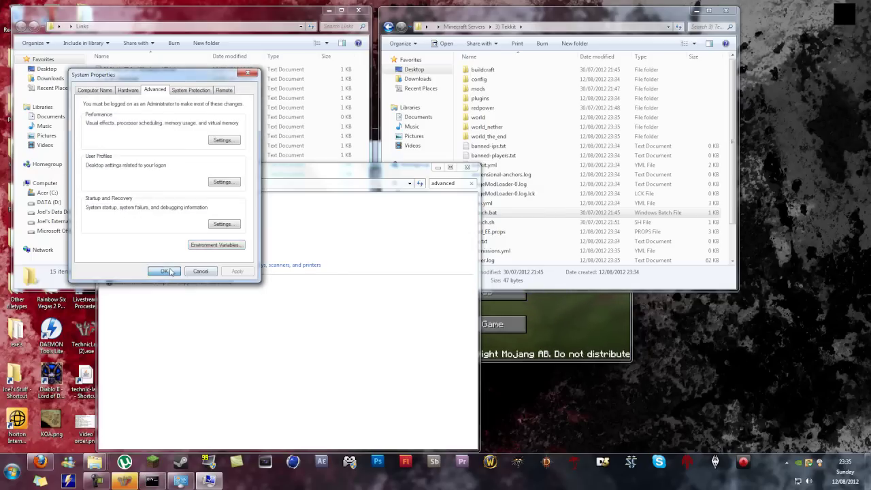
Step: Close the Control Panel search and exit the Tekkit (Minecraft 1.2.5) client from its main menu
{"action": "left_click", "coordinate": [467, 167]}
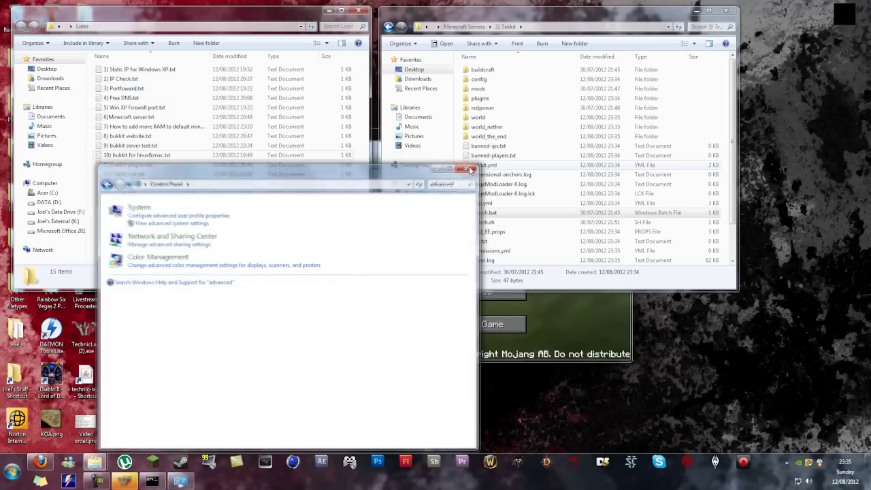
{"action": "left_click", "coordinate": [568, 317]}
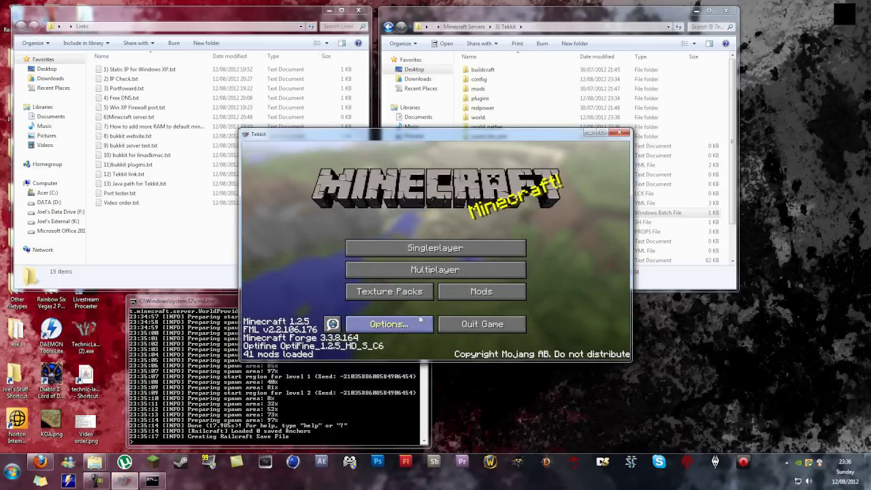
{"action": "left_click", "coordinate": [479, 270]}
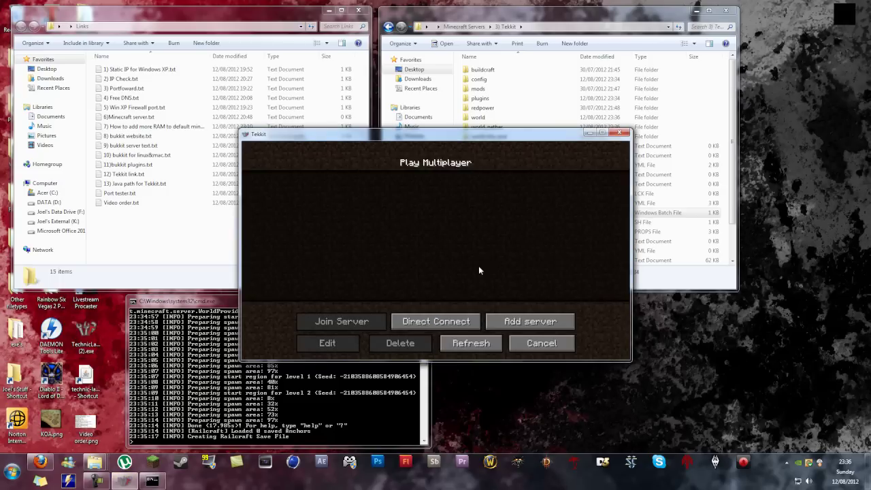
{"action": "left_click", "coordinate": [542, 344]}
{"action": "left_click", "coordinate": [621, 133]}
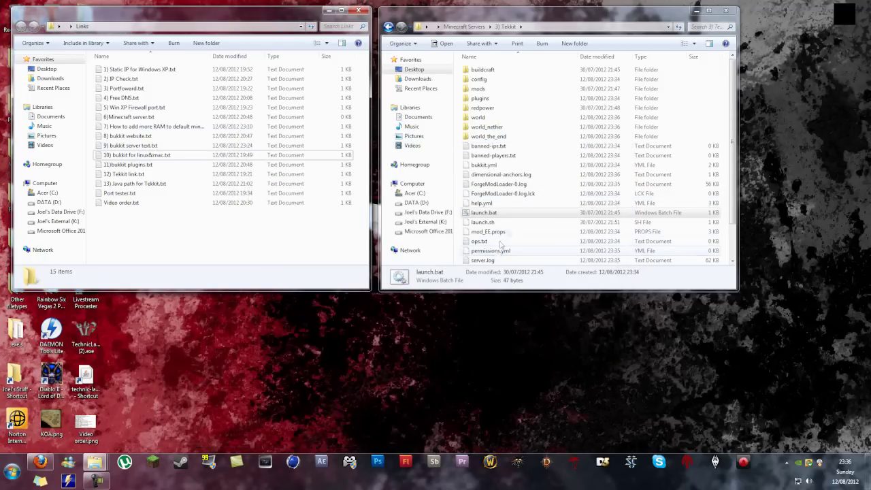
Step: Open ops.txt in the Tekkit server folder to check it, then close it
{"action": "left_click", "coordinate": [534, 213]}
{"action": "scroll", "coordinate": [534, 221], "scroll_direction": "down", "scroll_amount": 1}
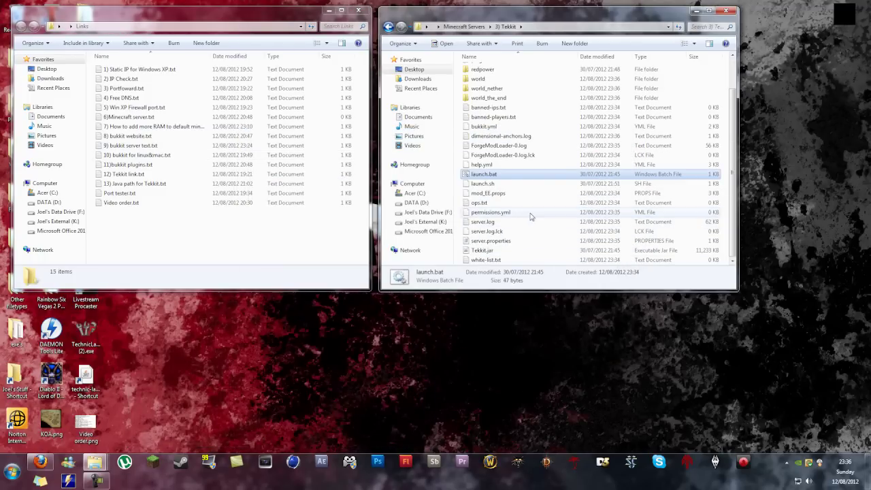
{"action": "double_click", "coordinate": [500, 203]}
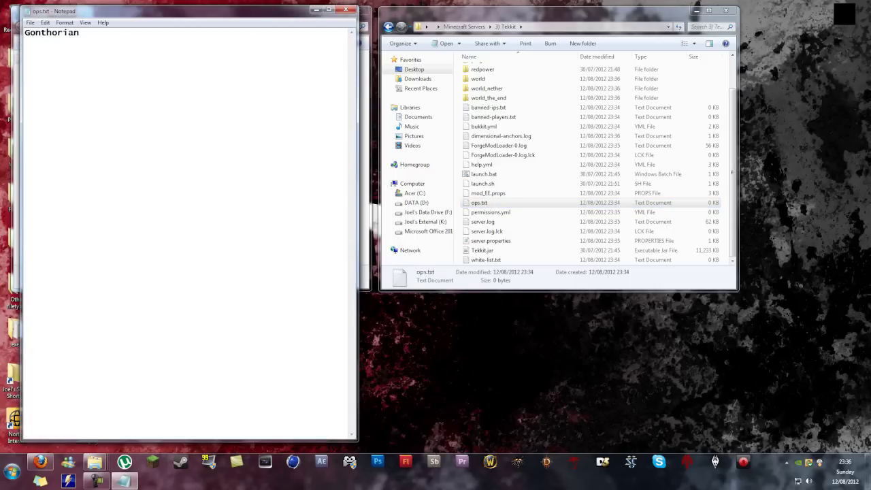
{"action": "left_click", "coordinate": [349, 10]}
Step: Open server.properties in Notepad and select the server-ip value 192.168.0.100
{"action": "double_click", "coordinate": [490, 241]}
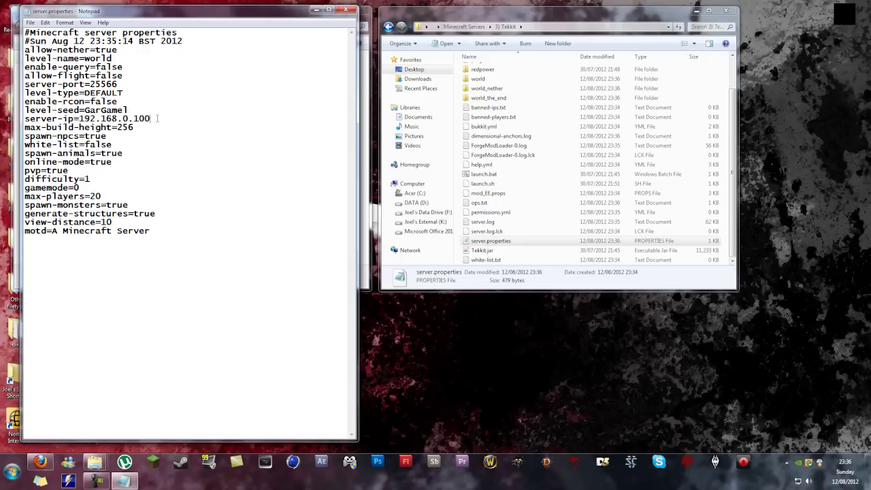
{"action": "left_click_drag", "start_coordinate": [157, 118], "coordinate": [79, 119]}
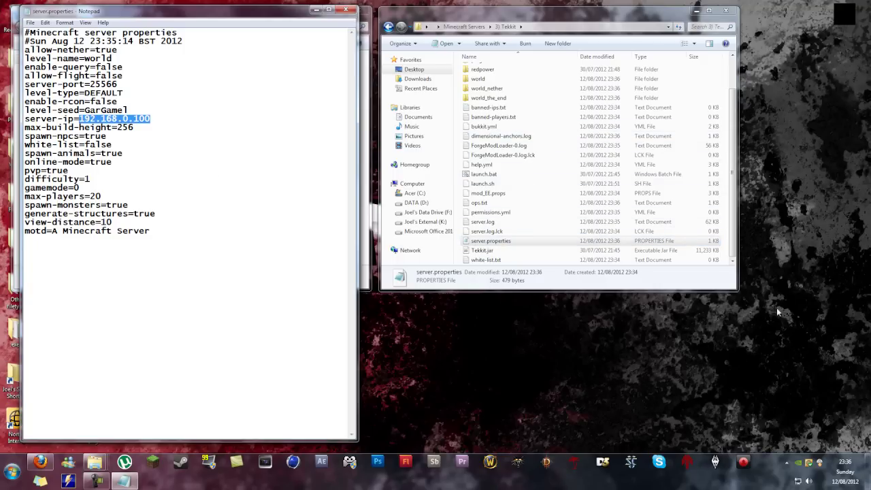
{"action": "left_click", "coordinate": [786, 462]}
Step: Restore the Hamachi window and change online-mode from true to False
{"action": "right_click", "coordinate": [802, 401]}
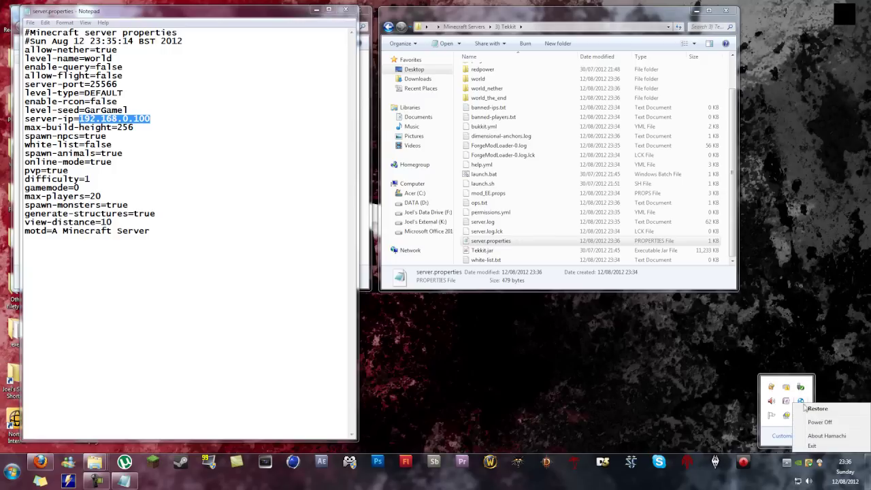
{"action": "left_click", "coordinate": [819, 409]}
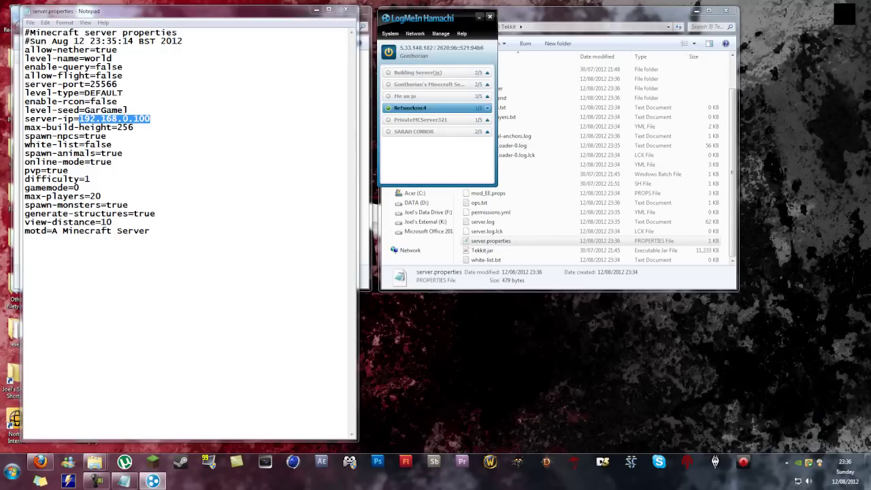
{"action": "left_click", "coordinate": [119, 164]}
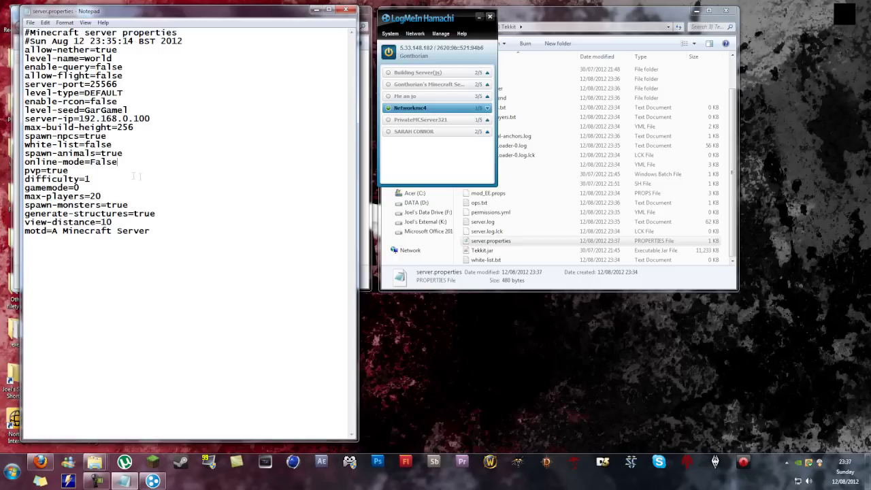
Step: Change the motd to 'This is a tekkit server, hello youtube!', save, and close Notepad and Hamachi
{"action": "left_click_drag", "start_coordinate": [155, 238], "coordinate": [51, 234]}
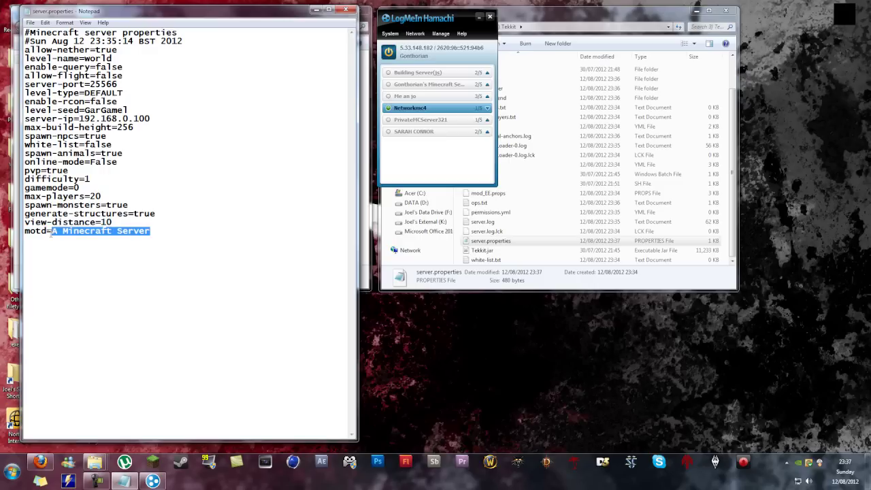
{"action": "type", "text": "This"}
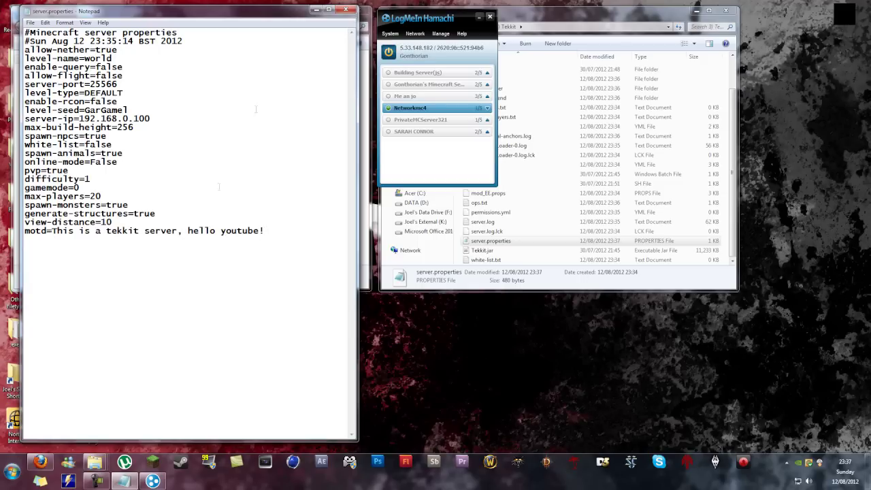
{"action": "key", "text": "alt+F4"}
{"action": "left_click", "coordinate": [490, 16]}
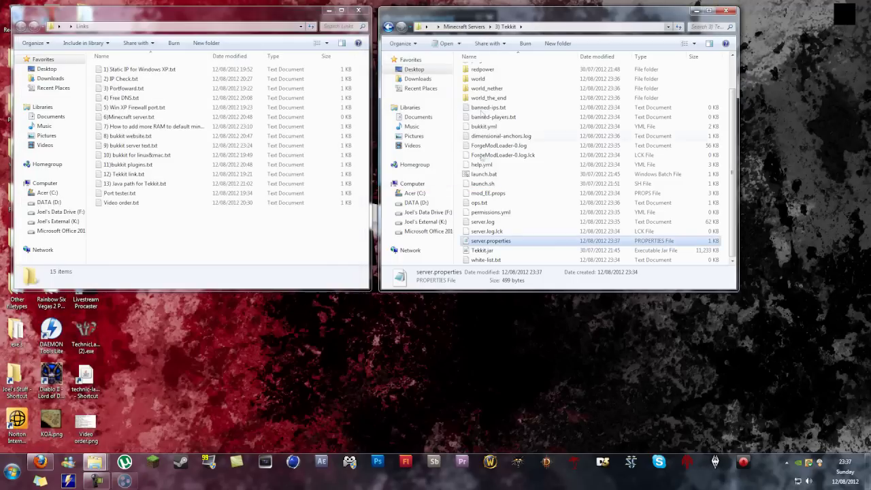
Step: Run launch.bat to restart the Tekkit server, then start the Technic Launcher game client
{"action": "double_click", "coordinate": [495, 175]}
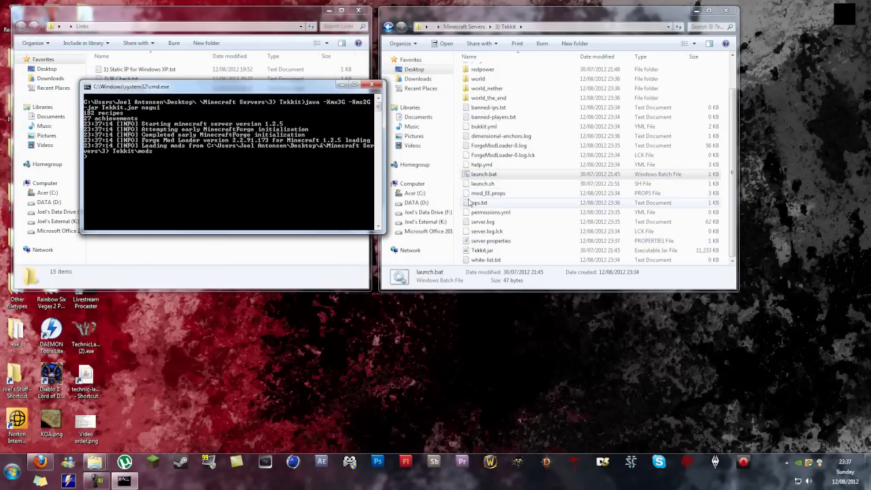
{"action": "double_click", "coordinate": [86, 377]}
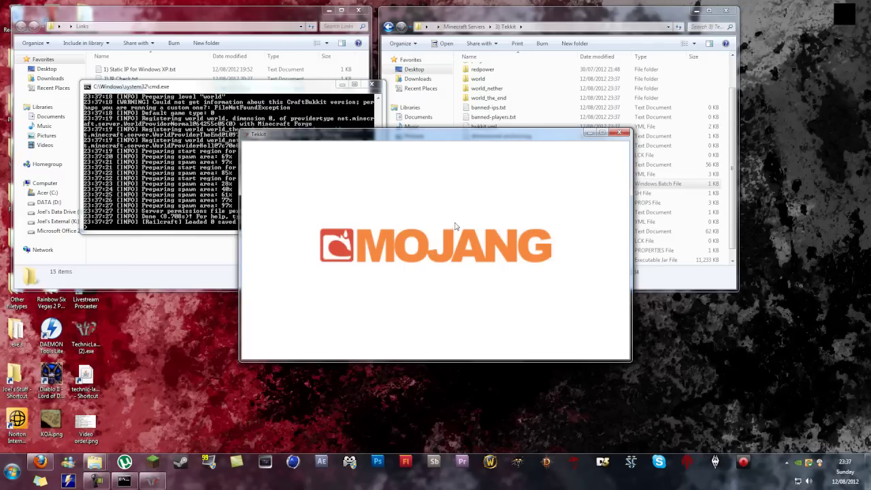
Step: In Firefox's Open Port Check Tool, recheck port 25566 until it reports open
{"action": "left_click", "coordinate": [40, 462]}
{"action": "left_click", "coordinate": [54, 26]}
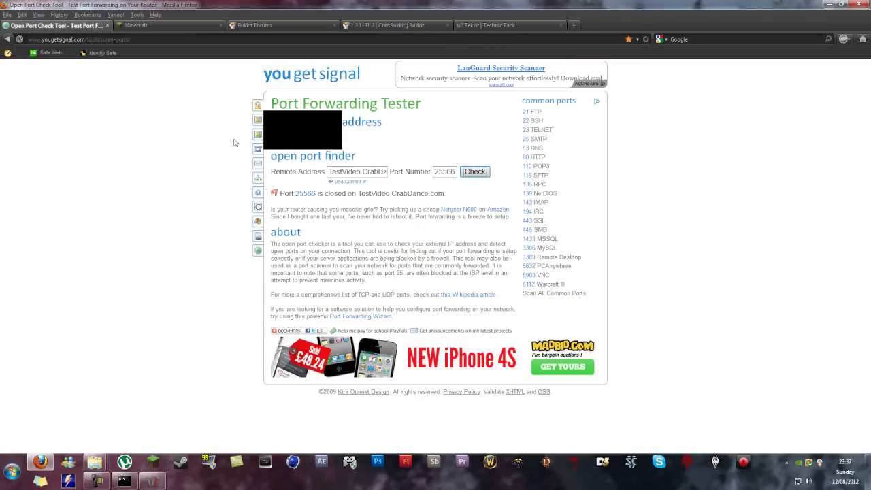
{"action": "left_click_drag", "start_coordinate": [328, 171], "coordinate": [394, 172]}
{"action": "left_click", "coordinate": [378, 172]}
{"action": "left_click_drag", "start_coordinate": [271, 156], "coordinate": [409, 332]}
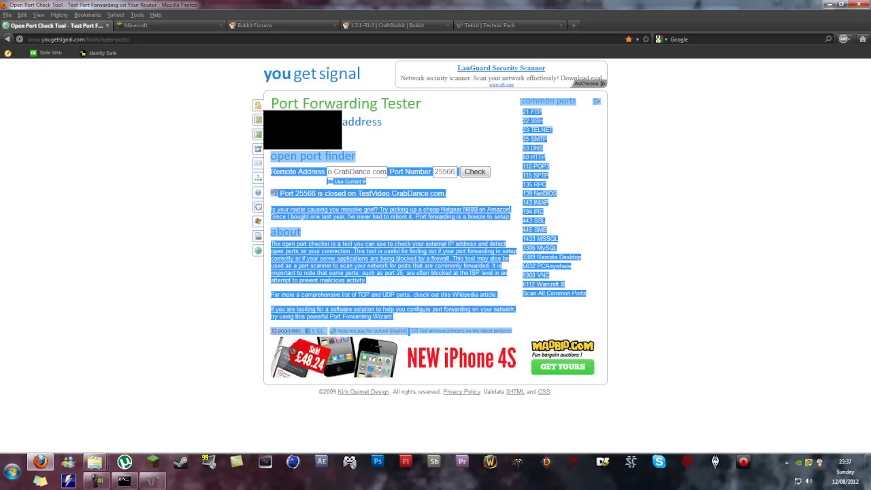
{"action": "left_click", "coordinate": [359, 171]}
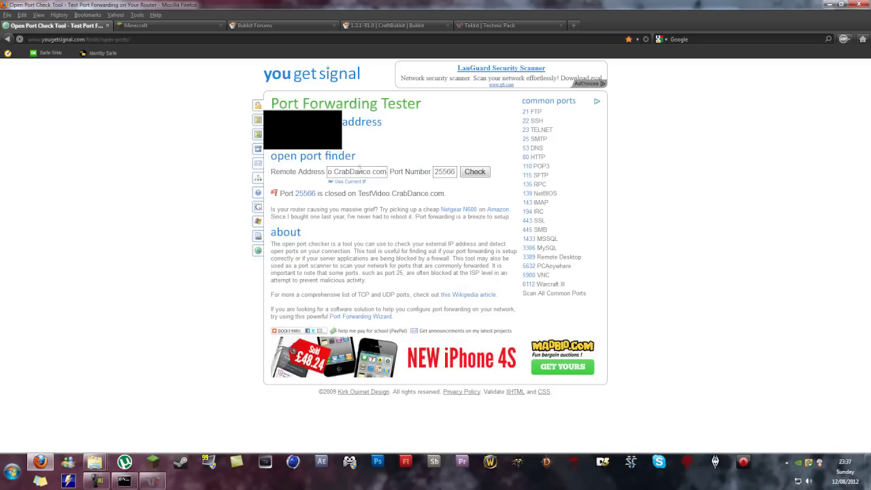
{"action": "left_click", "coordinate": [469, 173]}
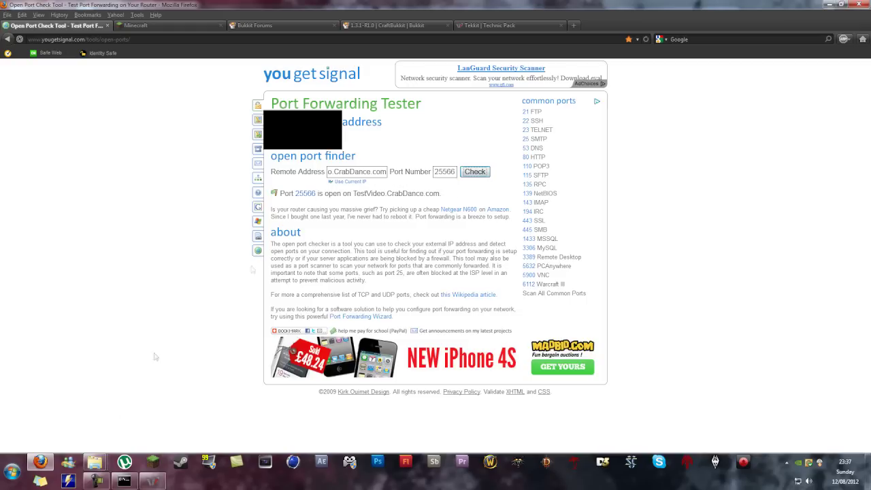
Step: Switch Firefox to the Tekkit | Technic Pack tab
{"action": "left_click", "coordinate": [43, 464]}
{"action": "right_click", "coordinate": [44, 464]}
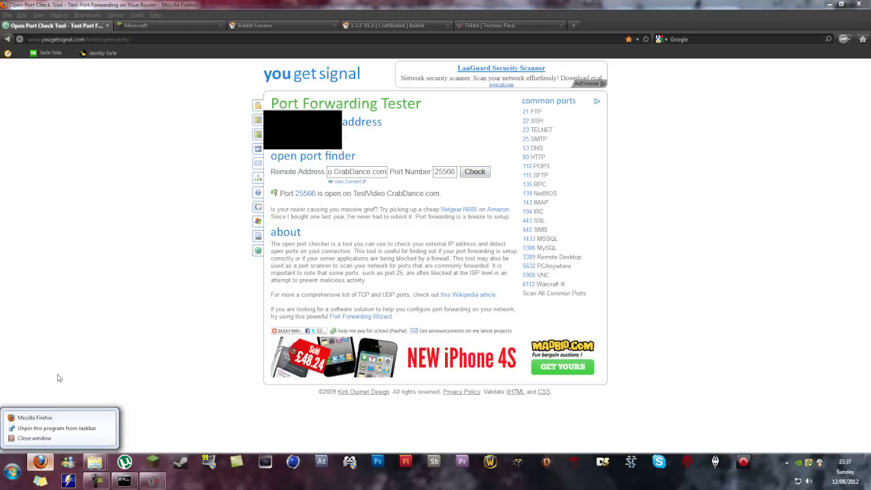
{"action": "left_click", "coordinate": [85, 306]}
{"action": "left_click", "coordinate": [482, 27]}
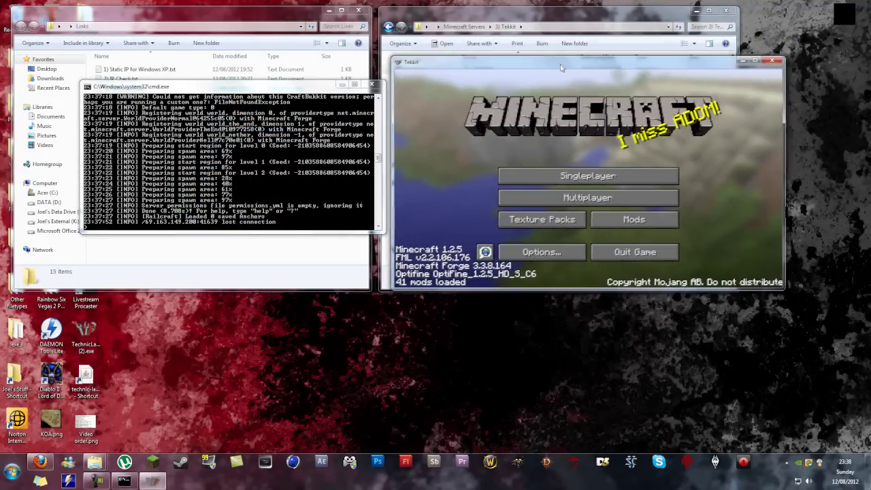
Step: In Multiplayer, add a server entry for the LAN address 192.168.0.100:25566
{"action": "left_click", "coordinate": [552, 201]}
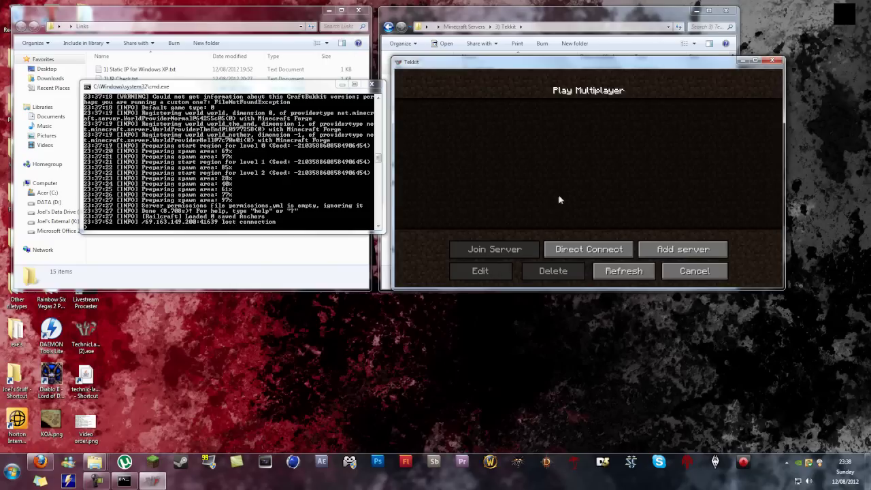
{"action": "left_click", "coordinate": [614, 250]}
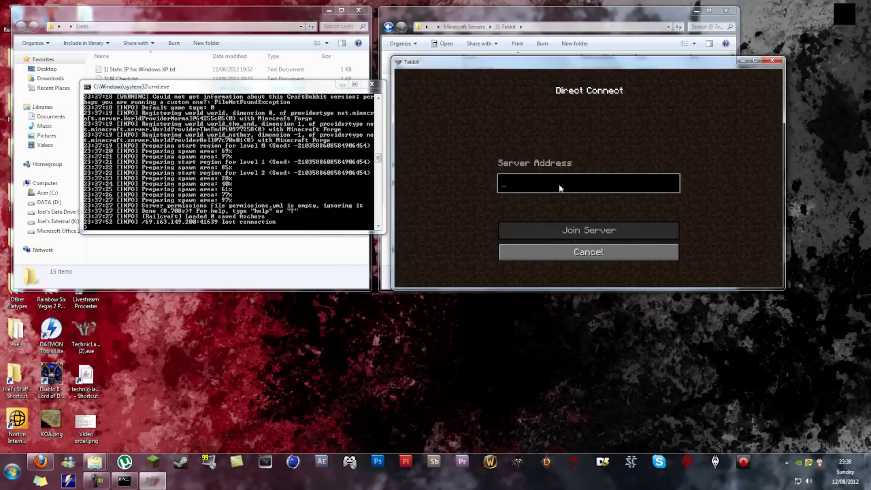
{"action": "left_click", "coordinate": [589, 252]}
{"action": "left_click", "coordinate": [684, 250]}
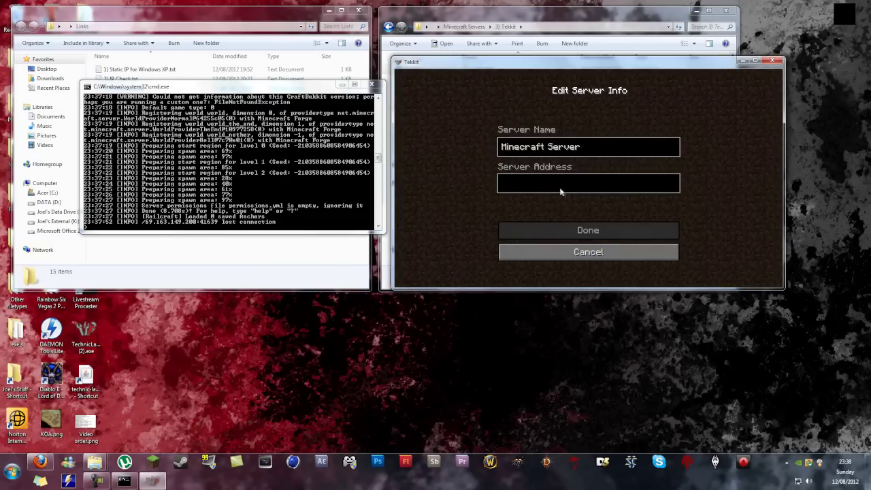
{"action": "type", "text": "192.168.0.100:25566"}
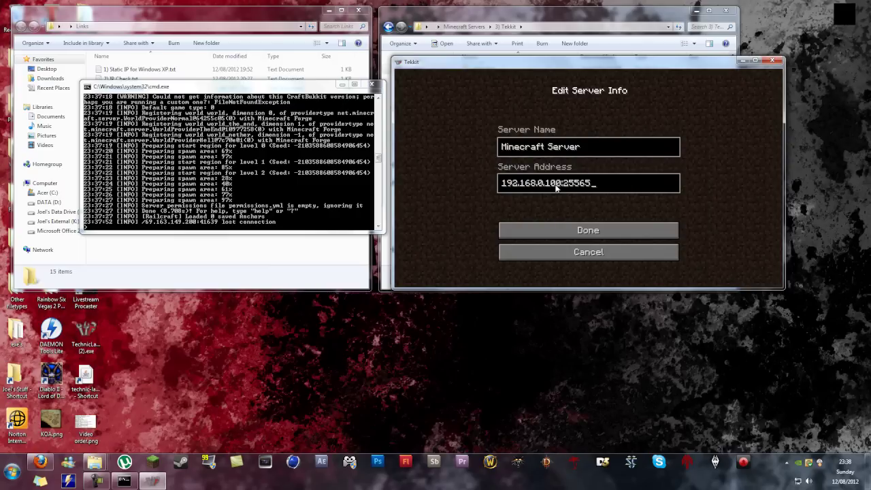
{"action": "left_click", "coordinate": [585, 231]}
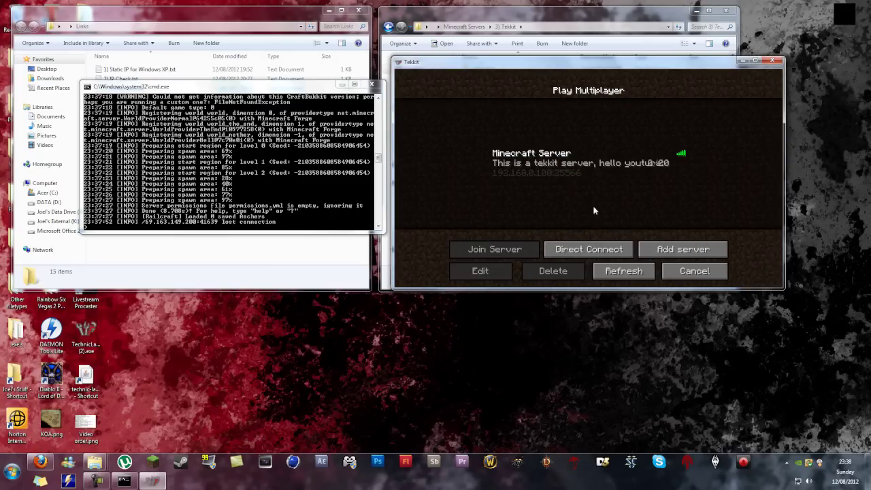
Step: Add a second server entry for TestVideo.CrabDance.com:25566, correcting the port from 25565
{"action": "left_click", "coordinate": [682, 249]}
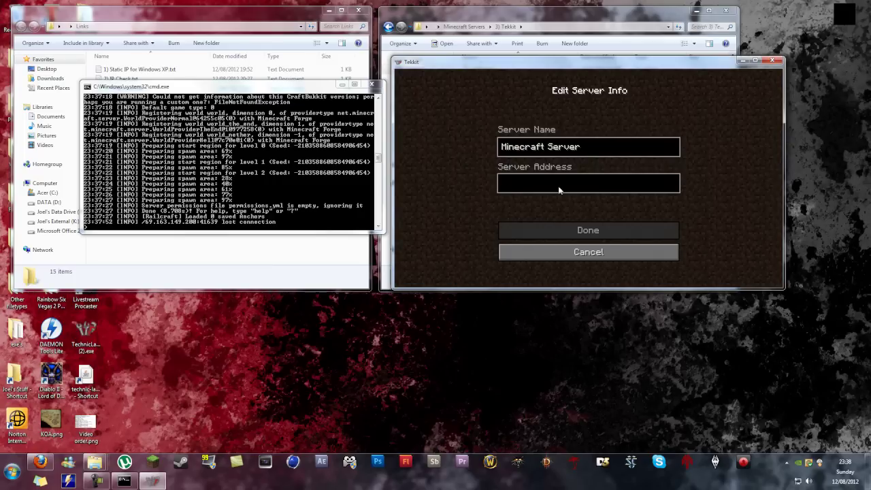
{"action": "type", "text": "TestVideo.Cra"}
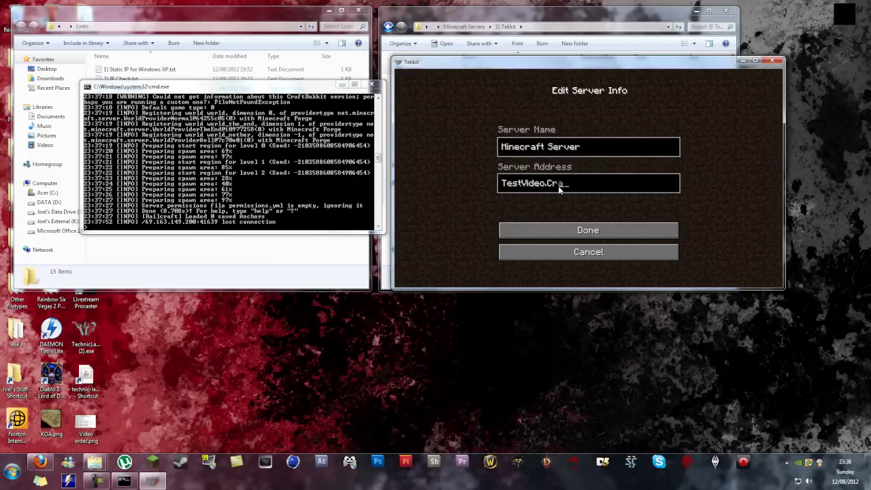
{"action": "type", "text": "bDance.com:25565"}
{"action": "key", "text": "BackSpace"}
{"action": "type", "text": "6"}
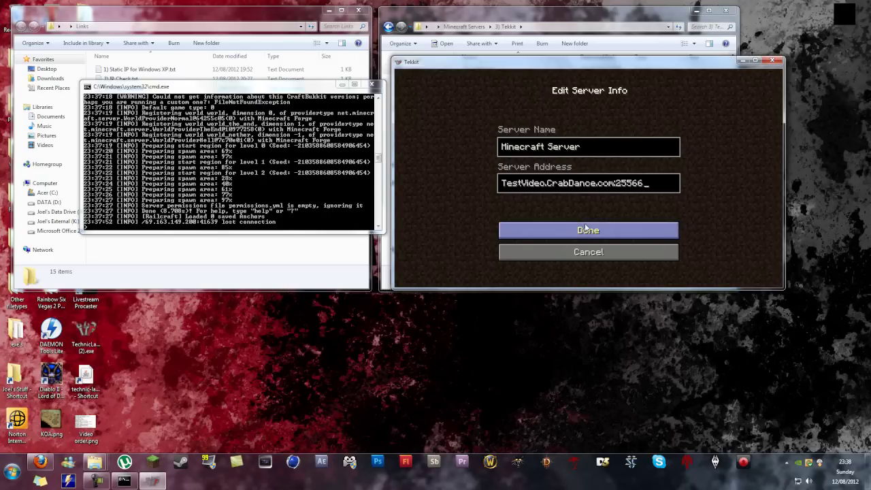
{"action": "left_click", "coordinate": [585, 230]}
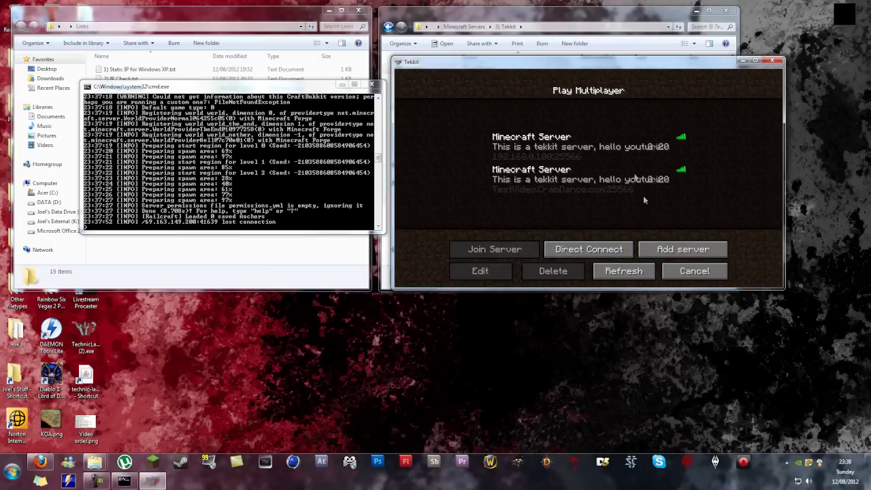
{"action": "left_click", "coordinate": [572, 149]}
Step: Join the server through the 192.168.0.100 LAN entry and browse the inventory
{"action": "left_click", "coordinate": [520, 253]}
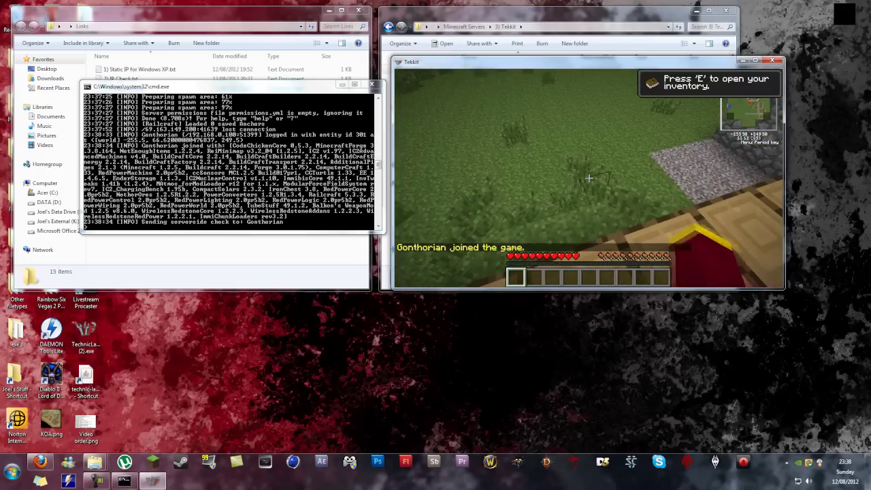
{"action": "key", "text": "e"}
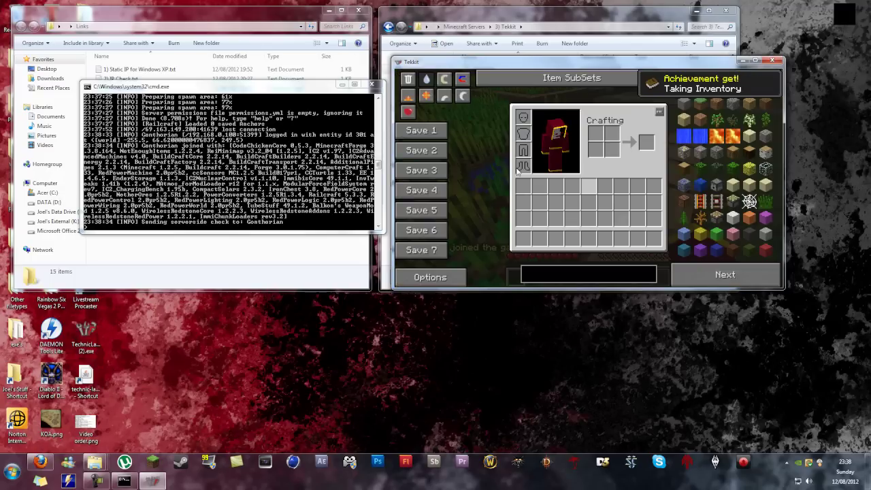
{"action": "left_click", "coordinate": [734, 278]}
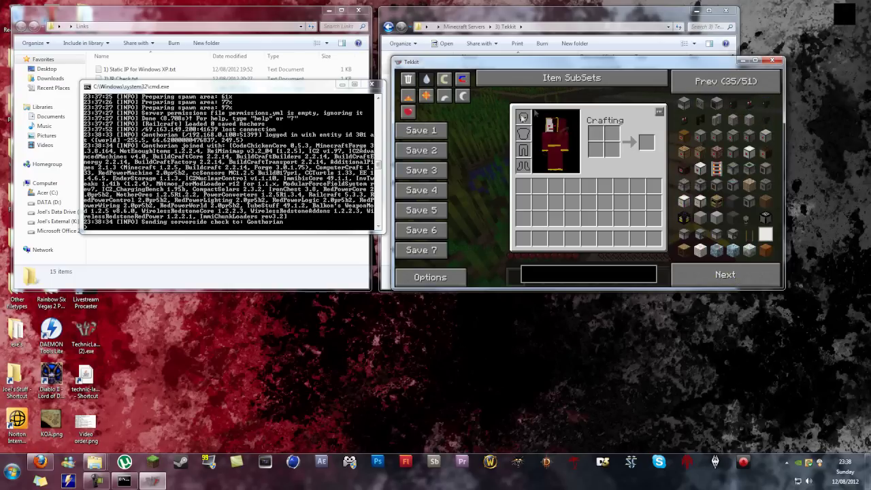
Step: Disconnect and rejoin through the TestVideo.CrabDance.com:25566 server entry
{"action": "key", "text": "Escape"}
{"action": "key", "text": "Escape"}
{"action": "left_click", "coordinate": [588, 227]}
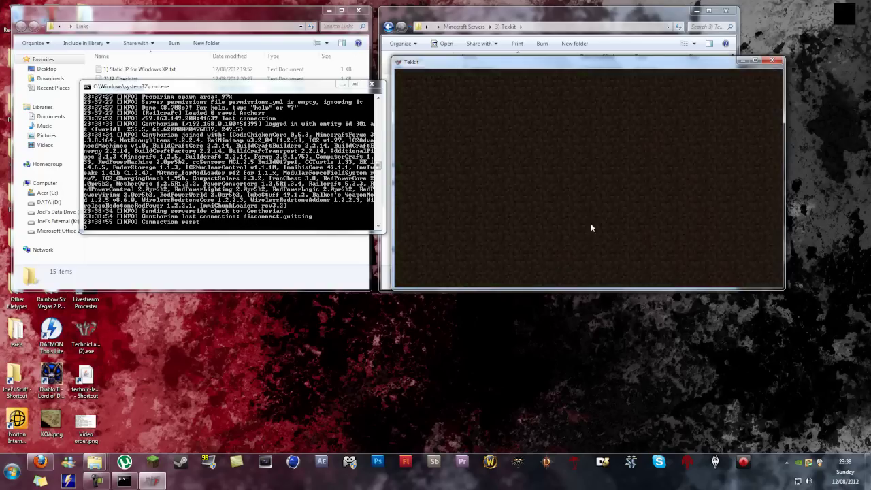
{"action": "left_click", "coordinate": [578, 197]}
{"action": "left_click", "coordinate": [604, 172]}
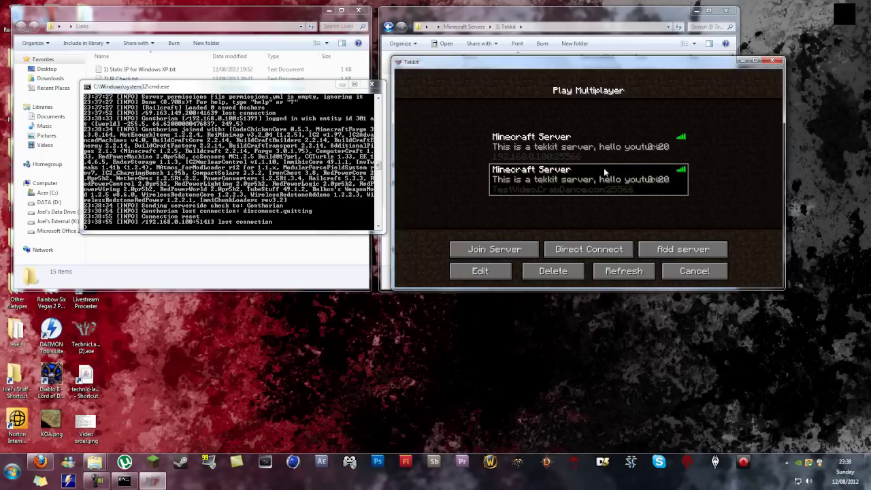
{"action": "left_click", "coordinate": [524, 249]}
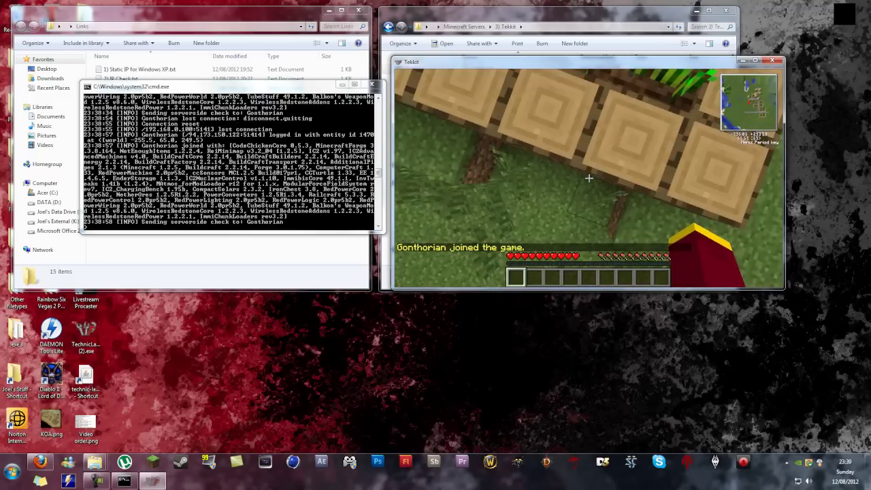
Step: Mine a plank block, place it back, then quit the game and close Tekkit
{"action": "left_click_drag", "start_coordinate": [589, 178], "coordinate": [589, 178]}
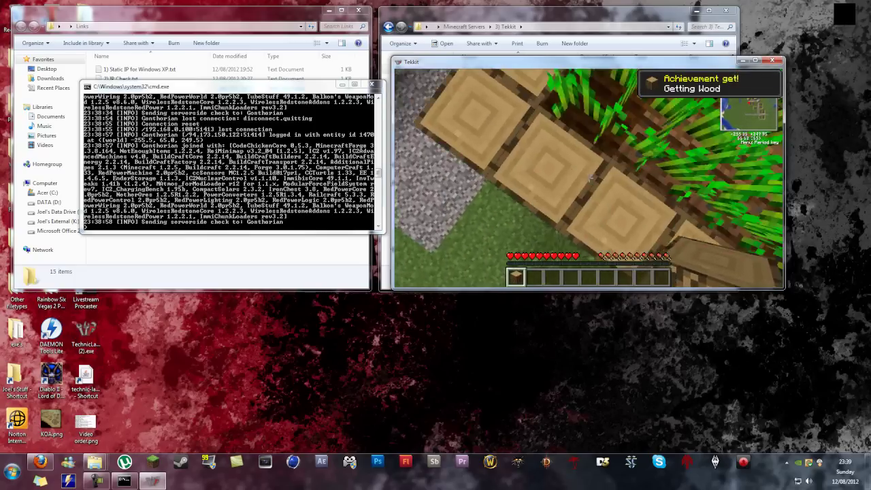
{"action": "right_click", "coordinate": [588, 178]}
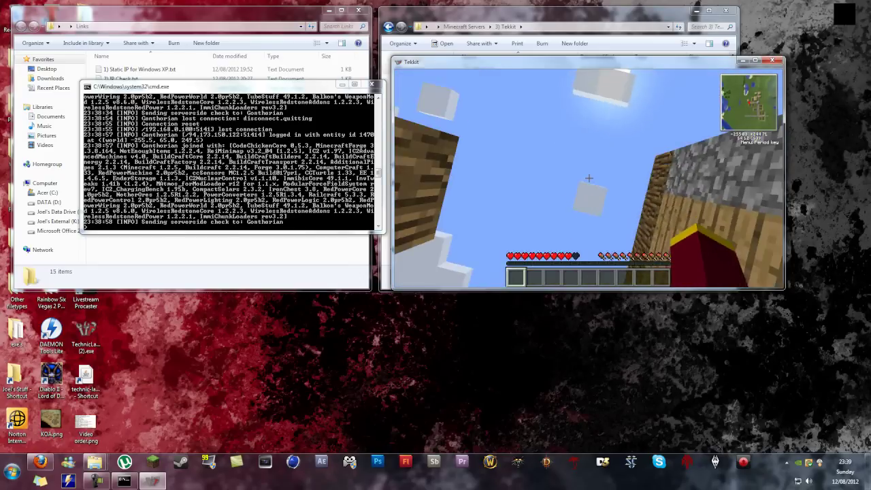
{"action": "key", "text": "Escape"}
{"action": "left_click", "coordinate": [773, 59]}
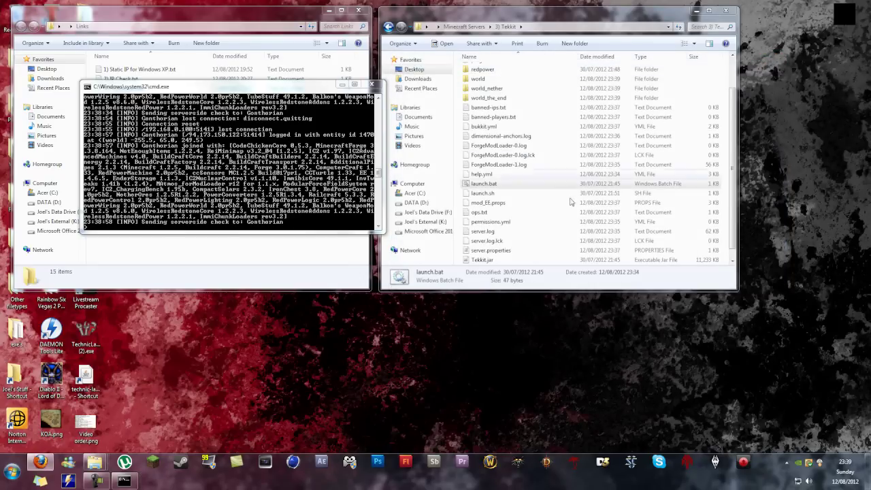
Step: Close the server console and check the Tekkit plugins folder's contents
{"action": "left_click", "coordinate": [371, 84]}
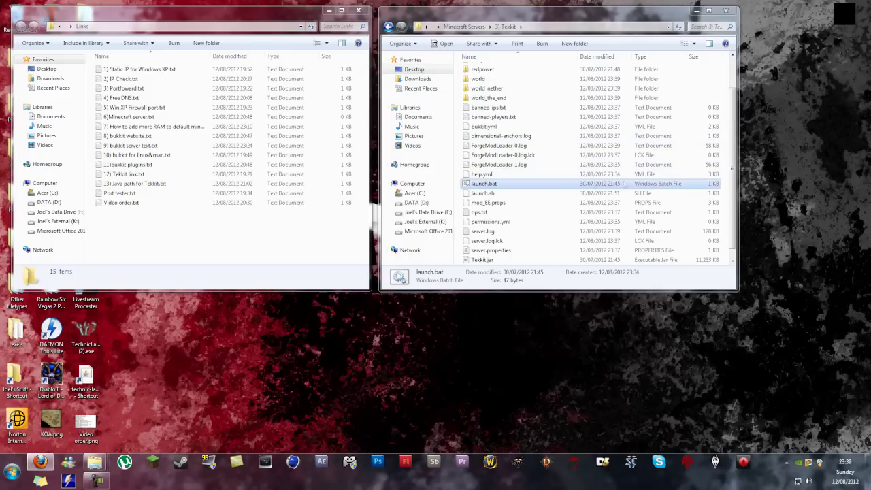
{"action": "left_click", "coordinate": [726, 183]}
{"action": "scroll", "coordinate": [726, 184], "scroll_direction": "up", "scroll_amount": 2}
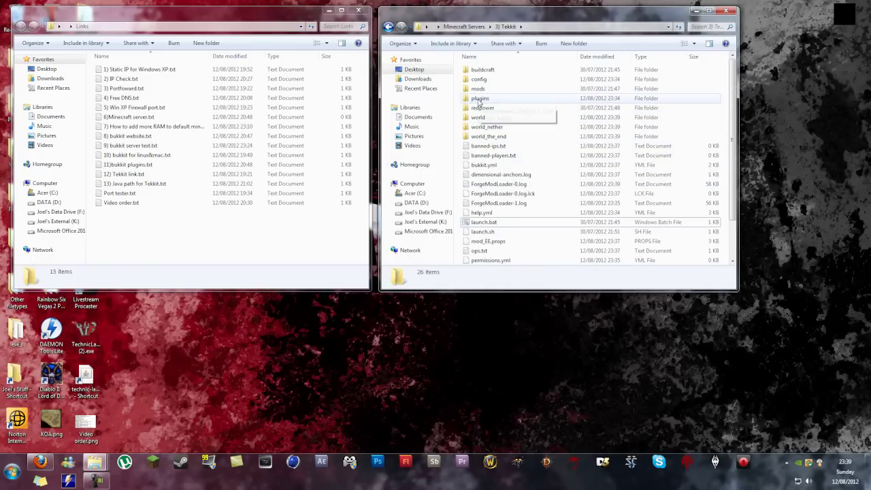
{"action": "double_click", "coordinate": [500, 102]}
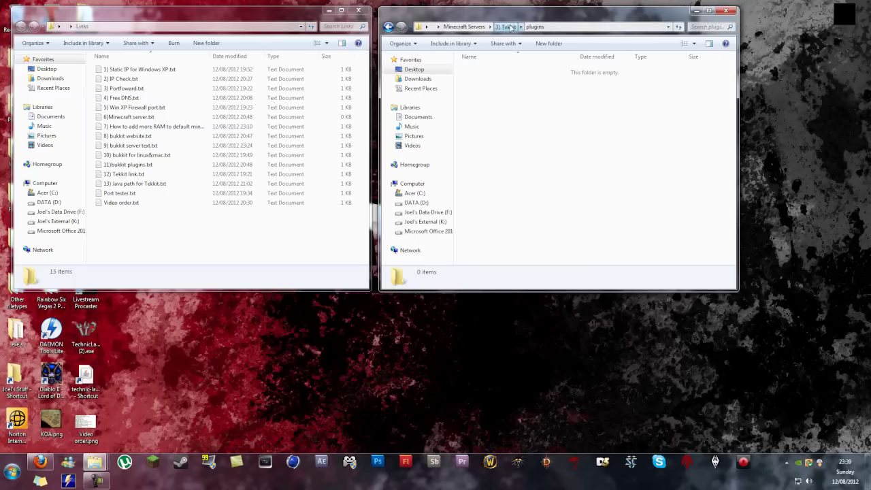
{"action": "left_click", "coordinate": [505, 26]}
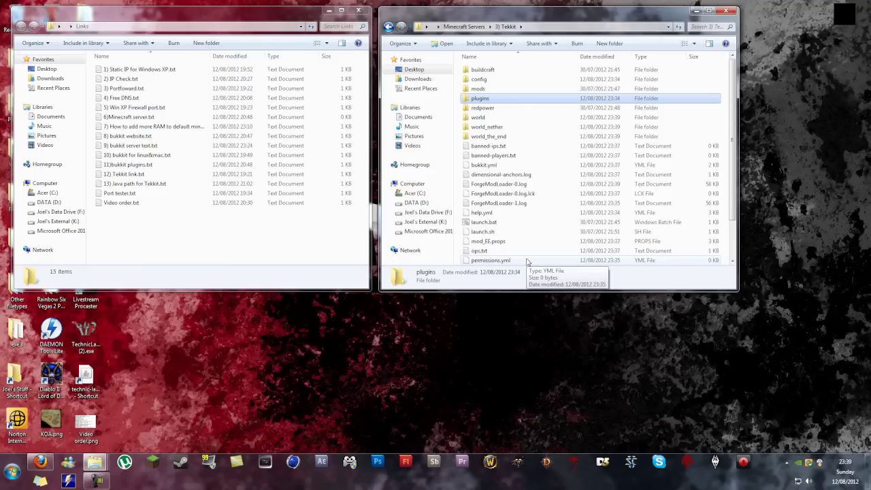
Step: Browse the 1) Default, 2) Bukkit and 3) Tekkit folders, returning to Minecraft Servers each time
{"action": "left_click", "coordinate": [464, 26]}
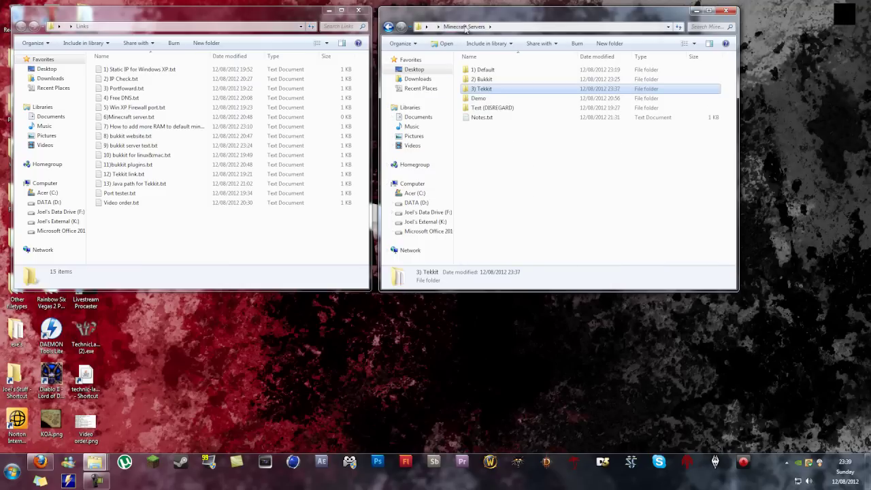
{"action": "double_click", "coordinate": [499, 74]}
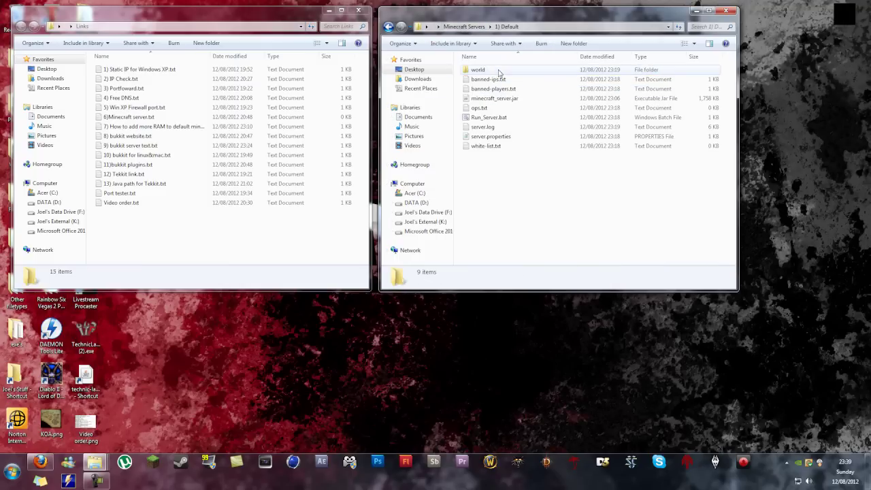
{"action": "left_click", "coordinate": [387, 27]}
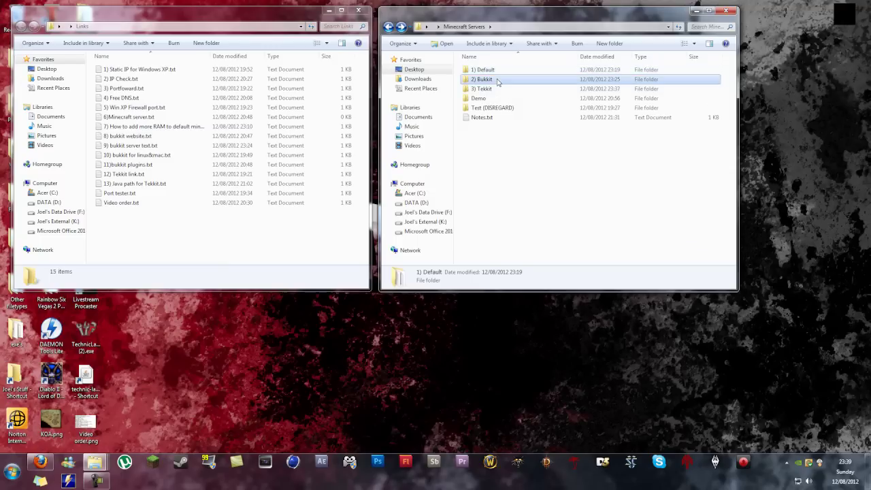
{"action": "double_click", "coordinate": [497, 79]}
{"action": "left_click", "coordinate": [388, 26]}
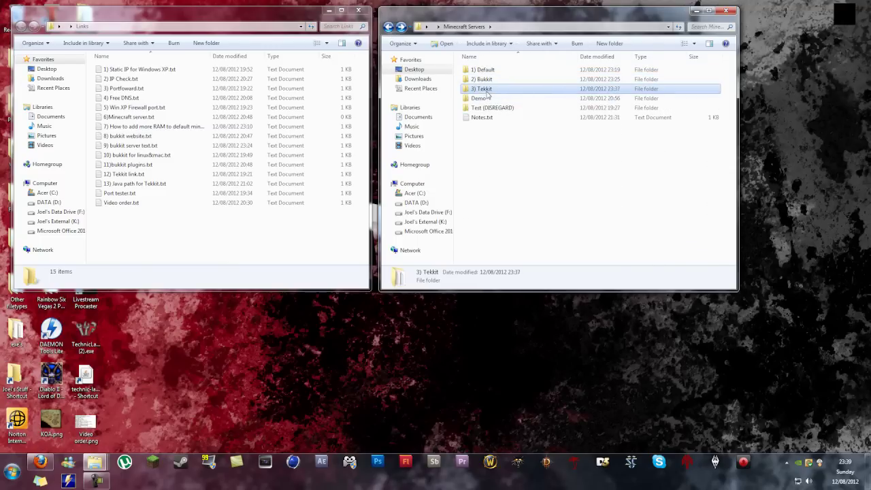
{"action": "double_click", "coordinate": [484, 89]}
{"action": "left_click", "coordinate": [388, 27]}
{"action": "left_click", "coordinate": [41, 462]}
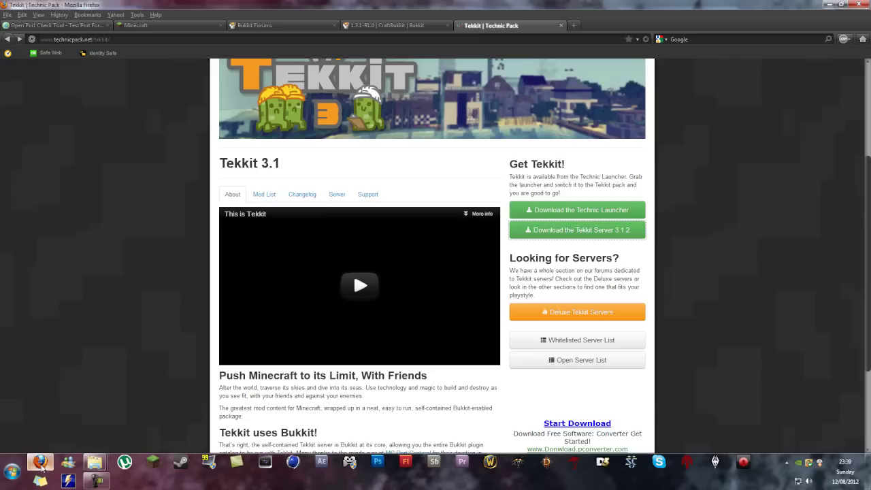
Step: Minimize Firefox, then start and cancel an edit of the Explorer address bar
{"action": "left_click", "coordinate": [41, 466]}
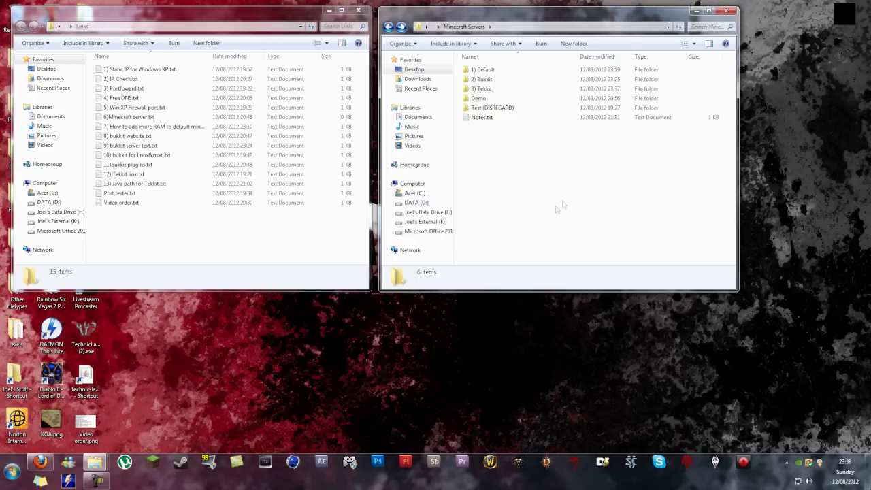
{"action": "left_click", "coordinate": [613, 27]}
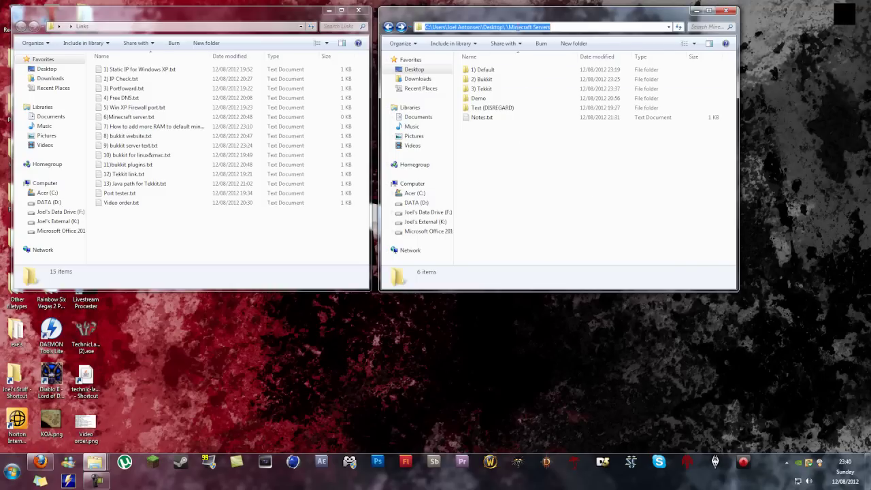
{"action": "type", "text": "Gonthorian"}
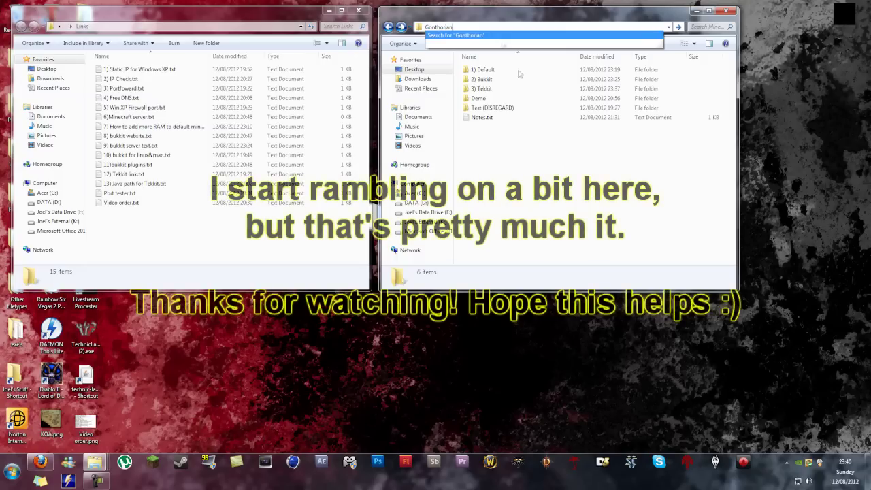
{"action": "left_click", "coordinate": [497, 157]}
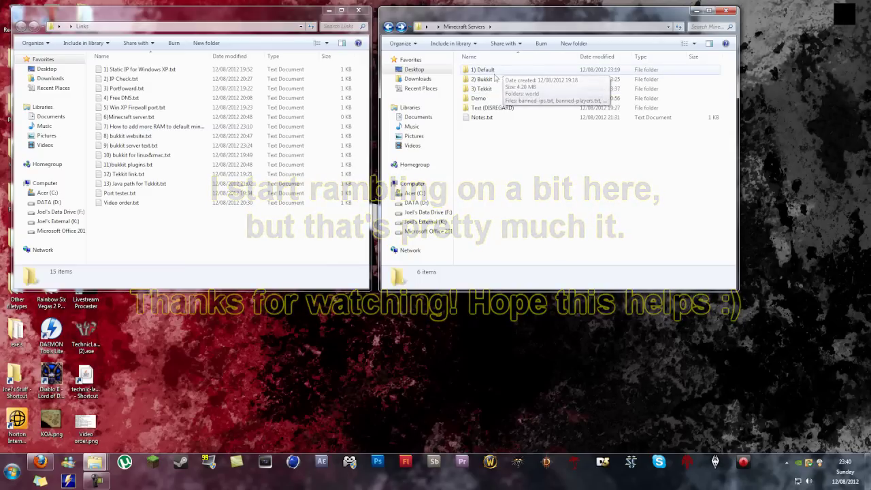
Step: Hide Firefox again and restore the screen recorder's controls from the taskbar
{"action": "left_click", "coordinate": [39, 462]}
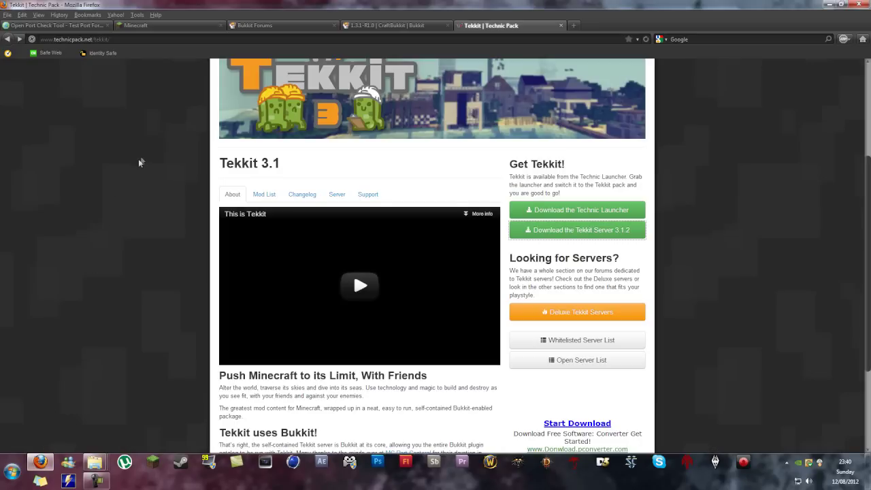
{"action": "left_click", "coordinate": [41, 462]}
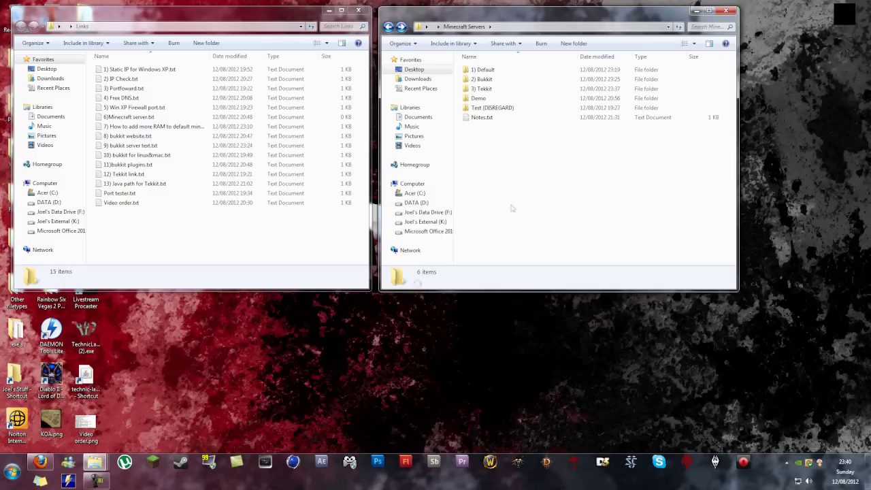
{"action": "left_click", "coordinate": [97, 481]}
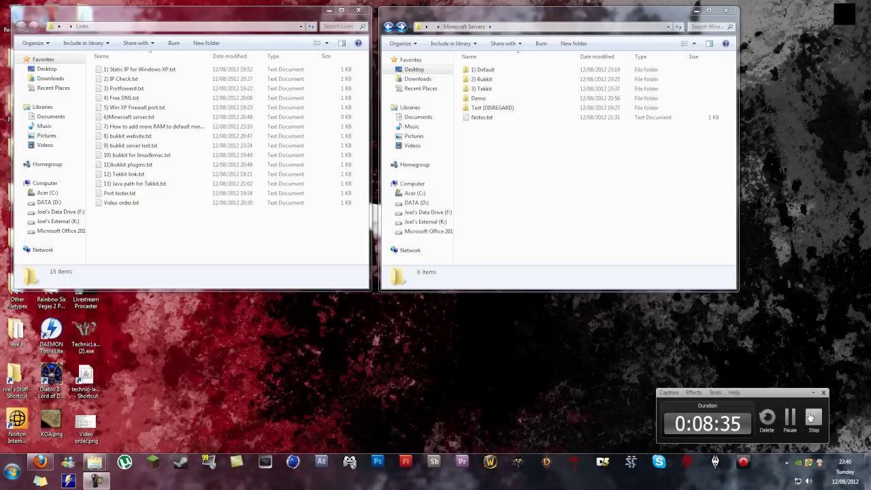